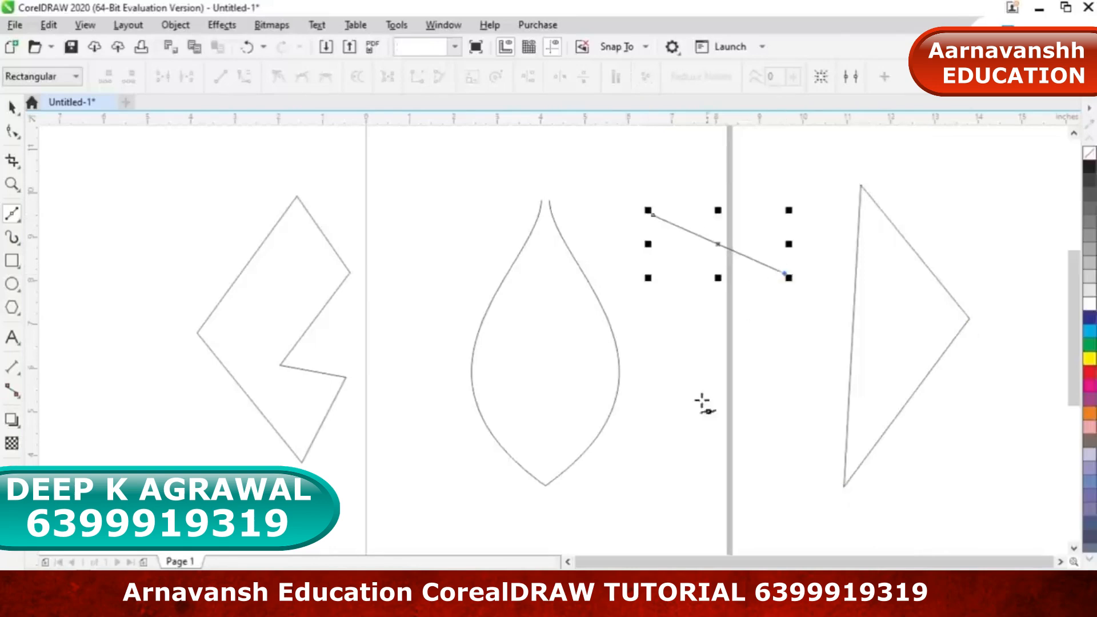
Finish the open Bézier zigzag at about 6.94 by 6.86 in and move it right, clear of the leaf shape
click(481, 517)
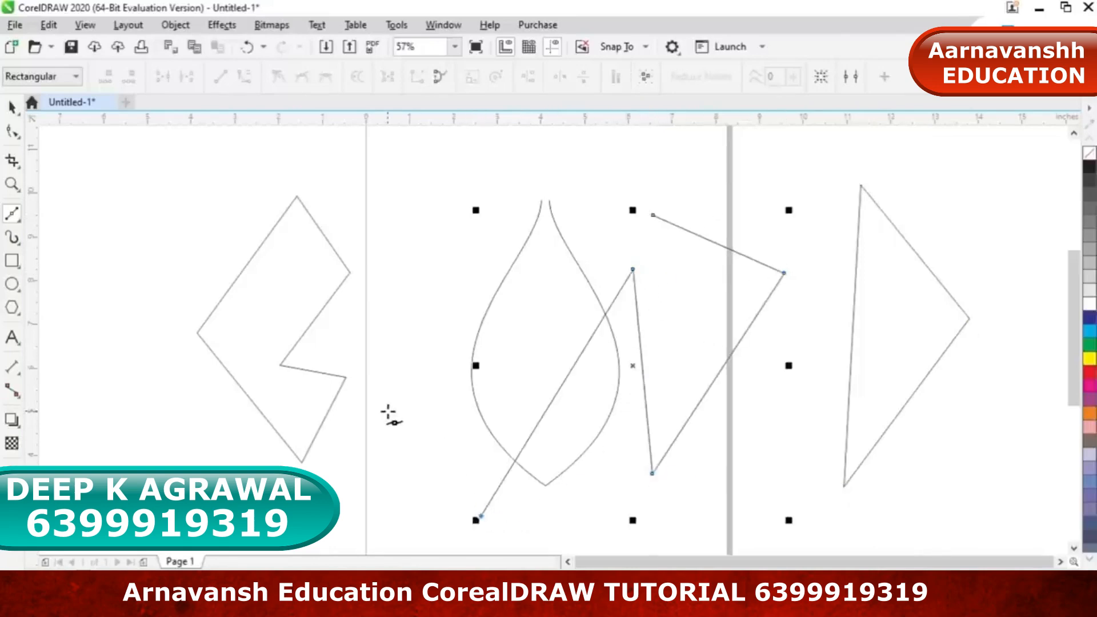
click(13, 107)
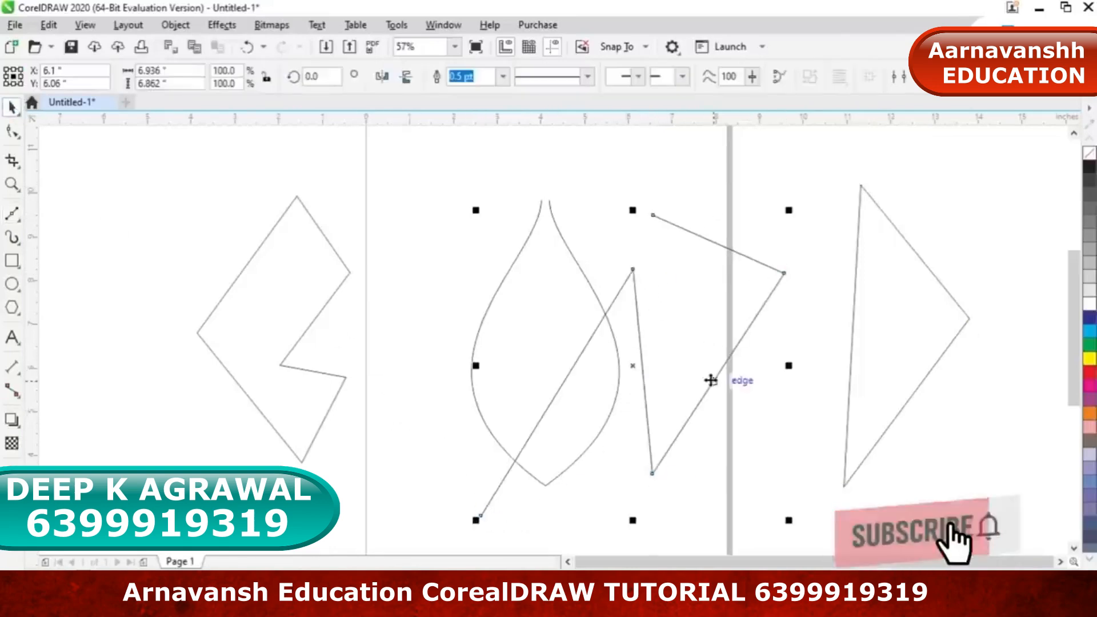
drag(710, 380, 765, 389)
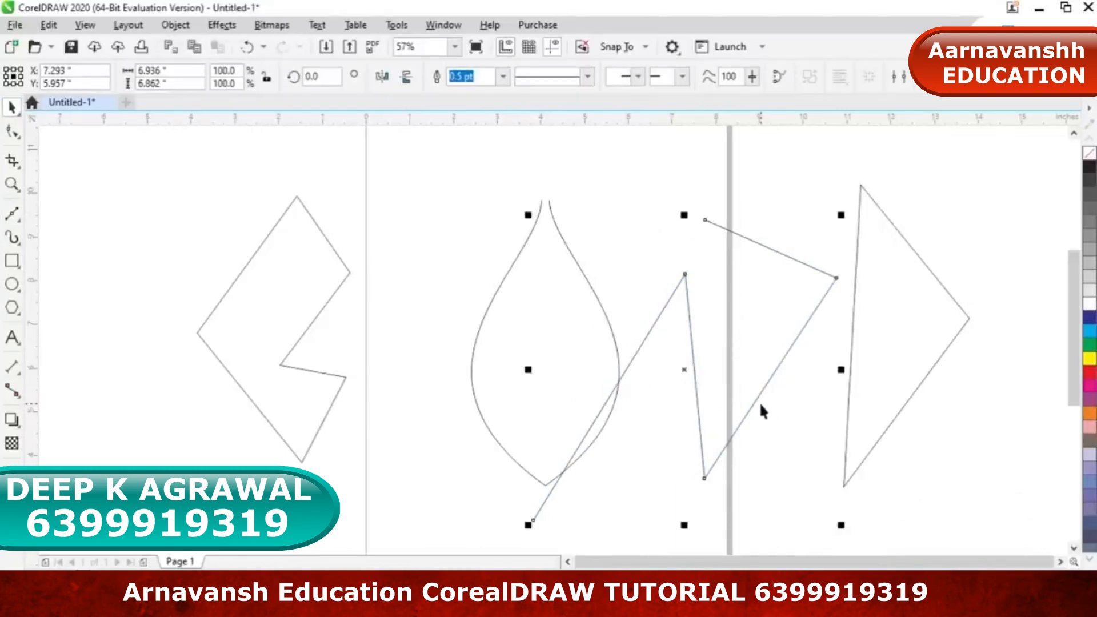
drag(758, 398, 836, 423)
Move the triangle right to about X 14.06, Y 7.47 in and the zigzag to about X 9.33, Y 6.88 in
drag(944, 351, 995, 328)
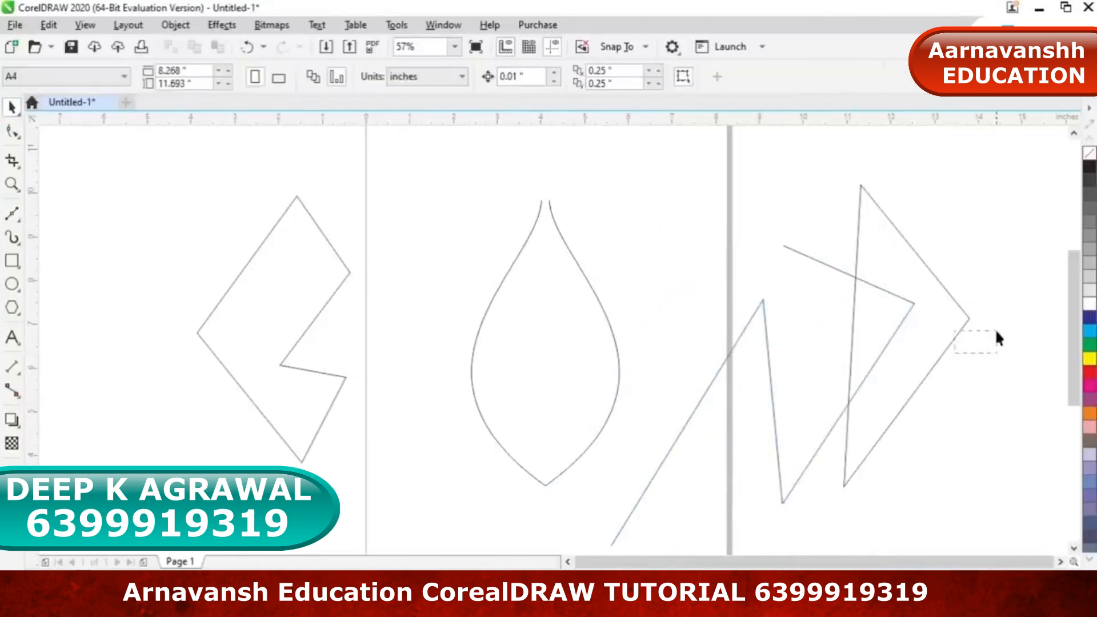
drag(946, 358, 1016, 318)
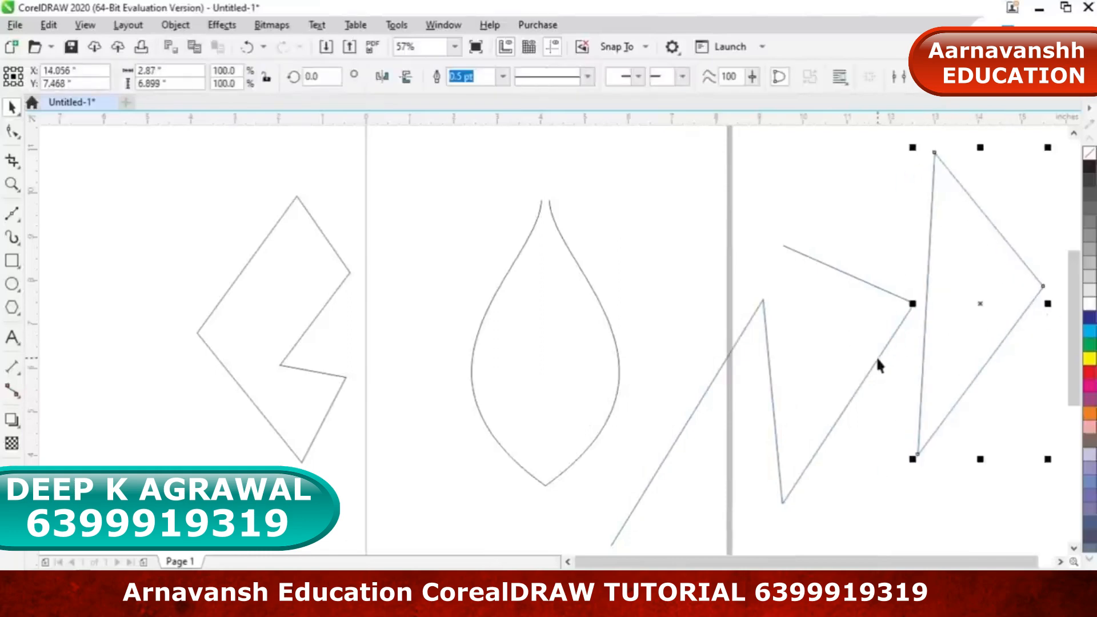
drag(876, 355, 886, 292)
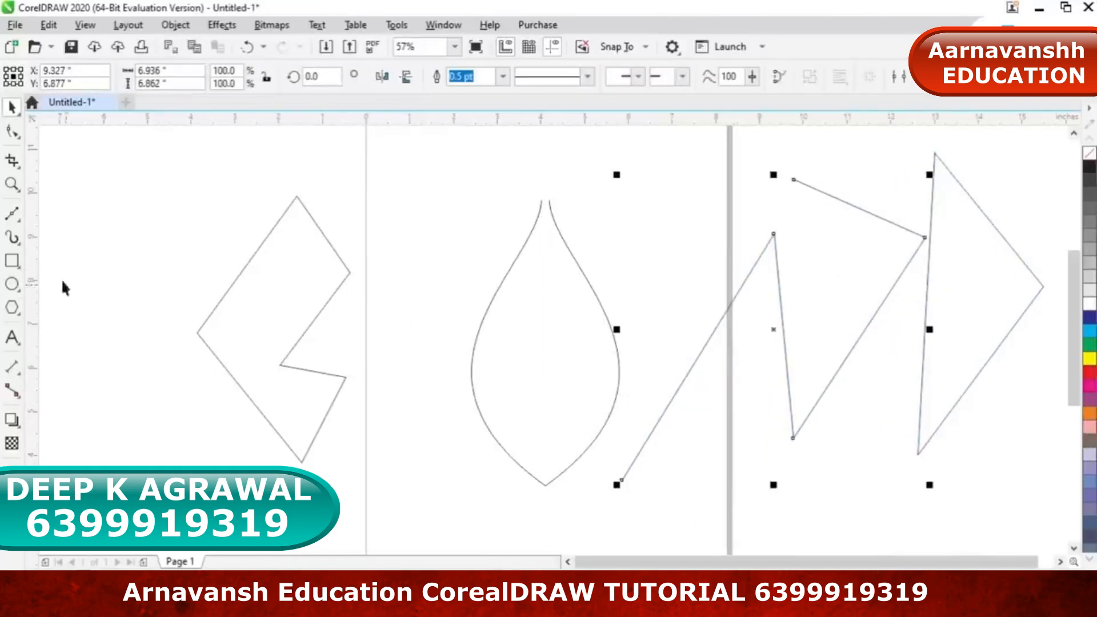
Draw a single C-shaped curve with the Bézier tool left of the angular closed shape
click(13, 215)
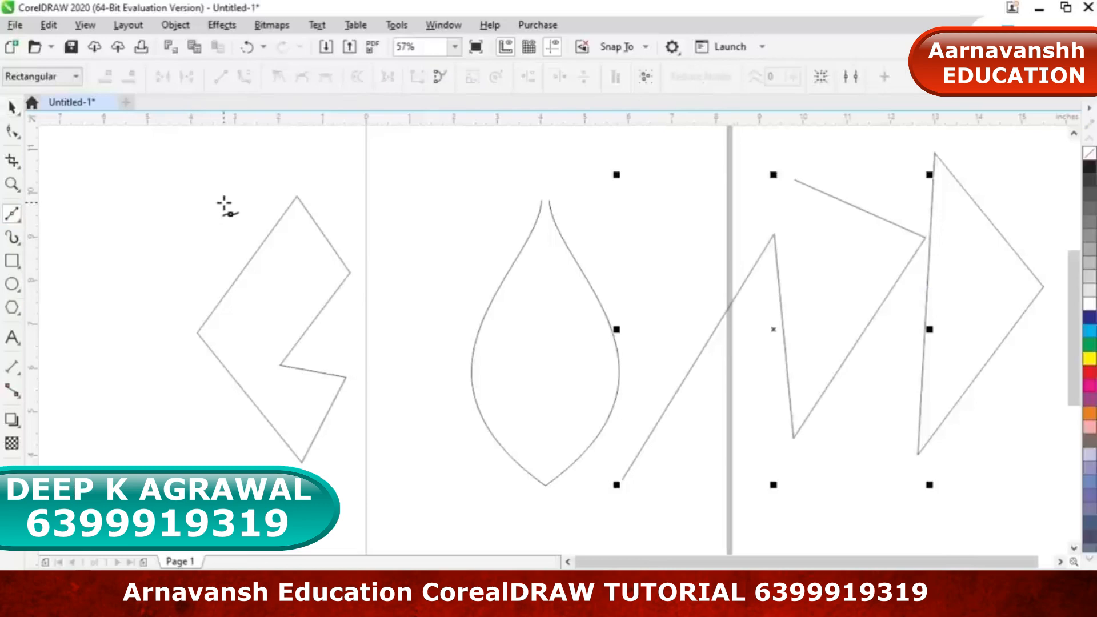
mouse_move(217, 185)
mouse_down()
mouse_move(179, 460)
mouse_move(246, 520)
mouse_move(266, 517)
mouse_move(284, 554)
mouse_move(285, 483)
mouse_move(302, 513)
mouse_move(301, 485)
mouse_move(311, 503)
mouse_move(294, 498)
mouse_move(299, 479)
mouse_move(280, 489)
mouse_move(303, 503)
mouse_up()
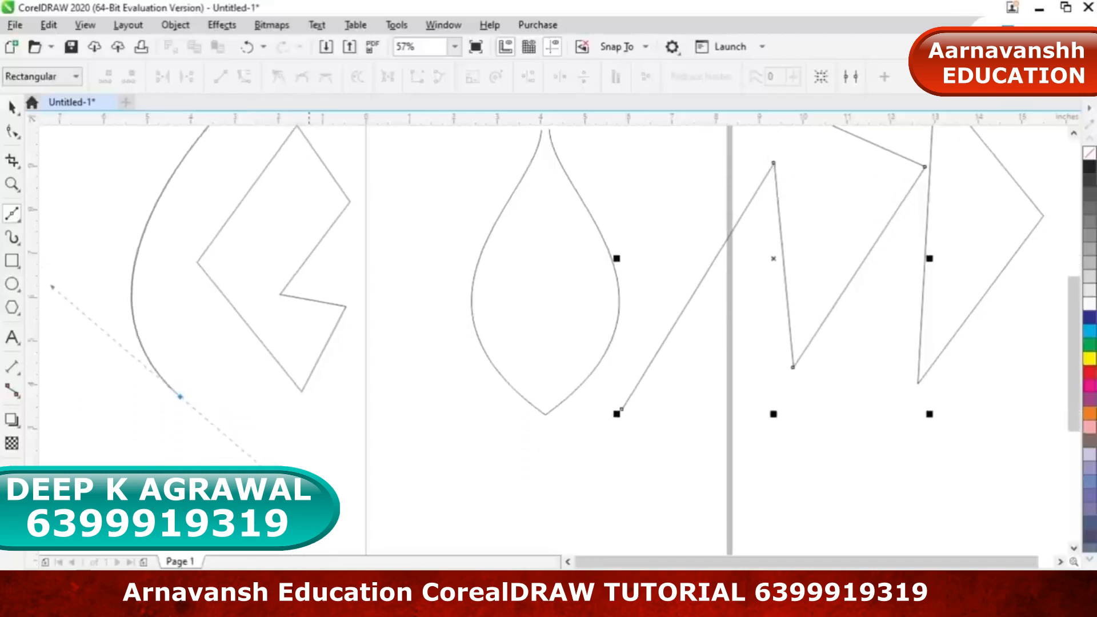
drag(1073, 384, 1073, 365)
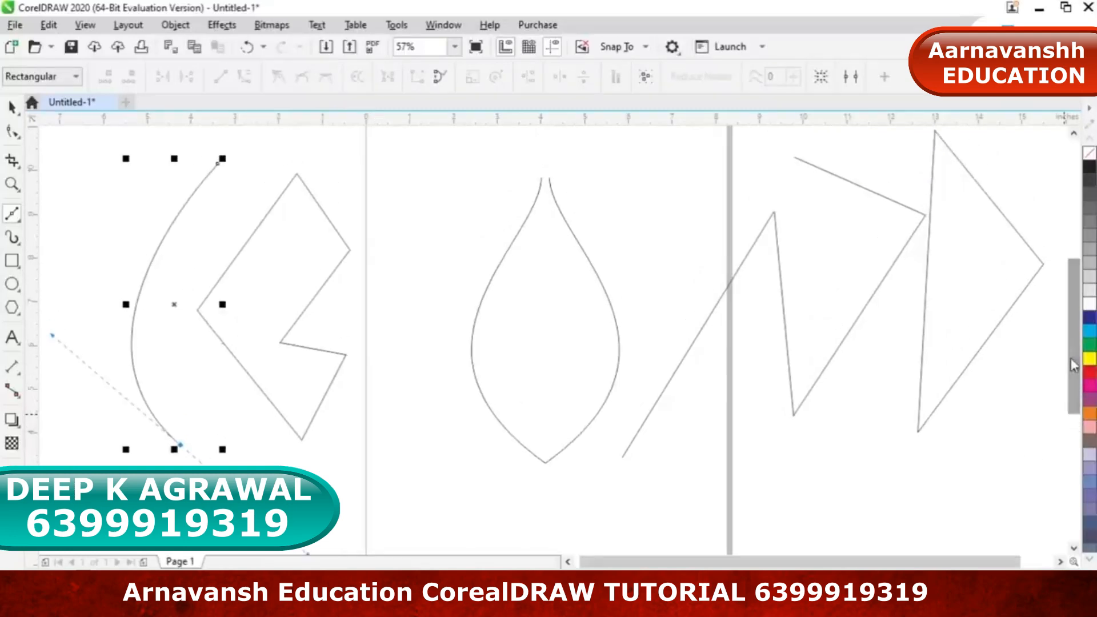
Reshape the new curve with the Shape tool by adjusting both end handles into an S-curve about 2.61 by 6.24 in
click(10, 133)
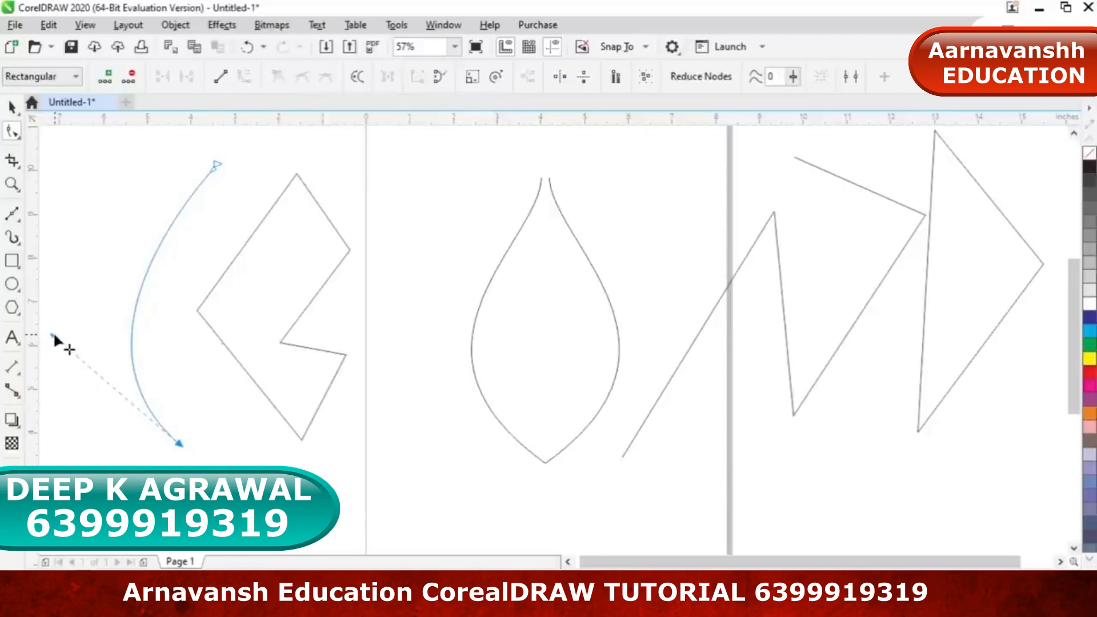
drag(53, 332, 81, 344)
drag(216, 164, 258, 375)
scroll(291, 147, up, 1)
Move the S-curve into empty space left of the other shapes, centred at about X -8.9, Y 7.35 in
click(11, 108)
drag(181, 392, 103, 373)
click(568, 562)
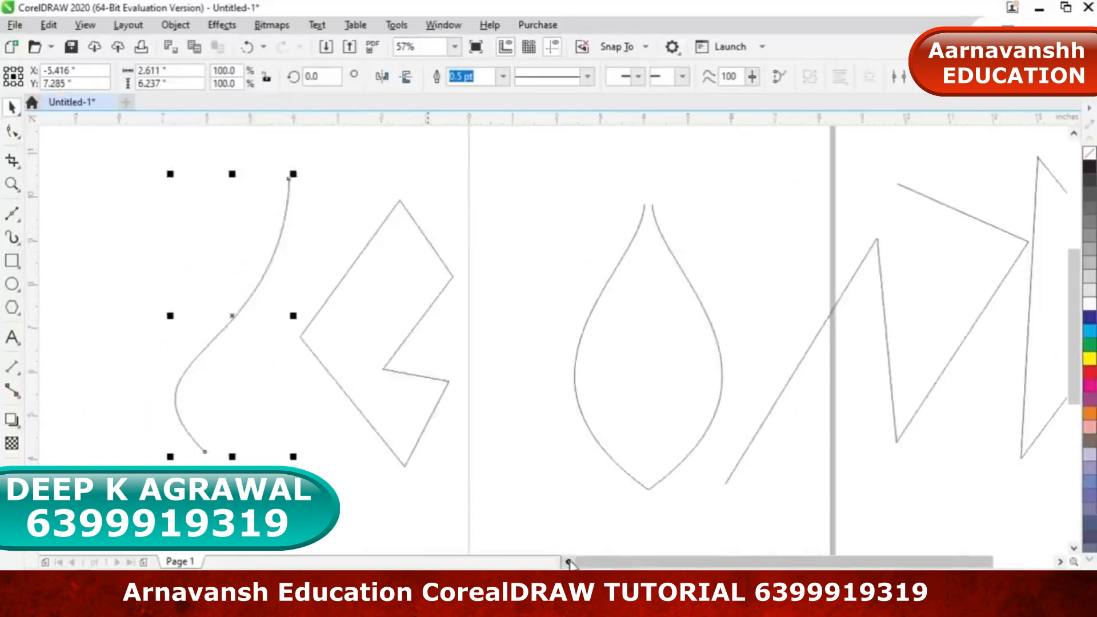
drag(453, 328, 291, 311)
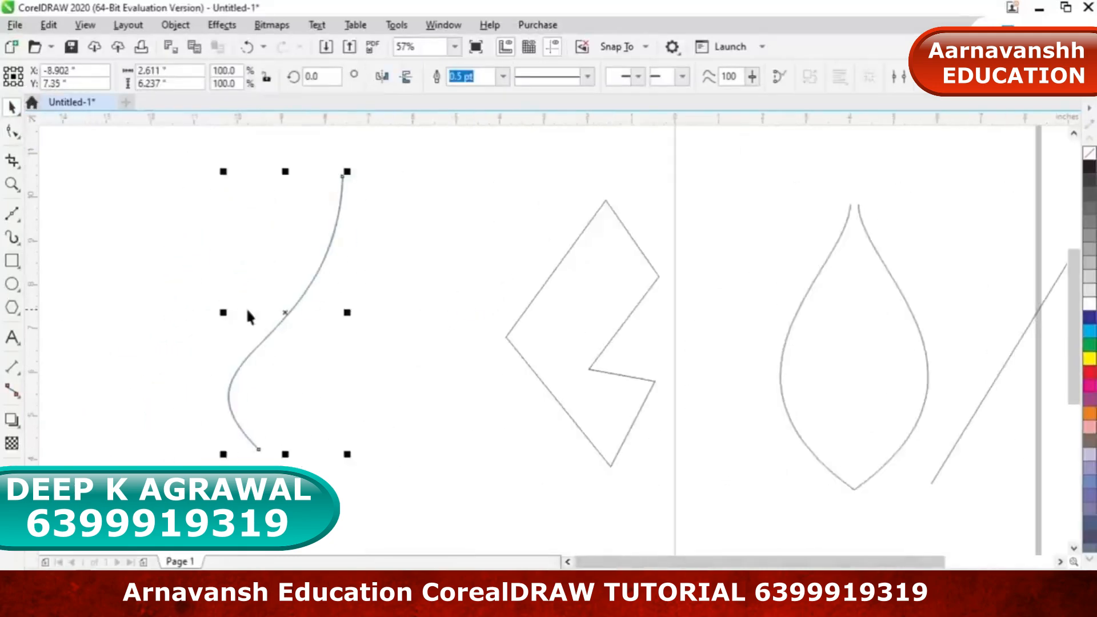
Create a horizontally mirrored copy of the S-curve so the two curves meet at their upper ends
click(327, 290)
drag(328, 290, 350, 289)
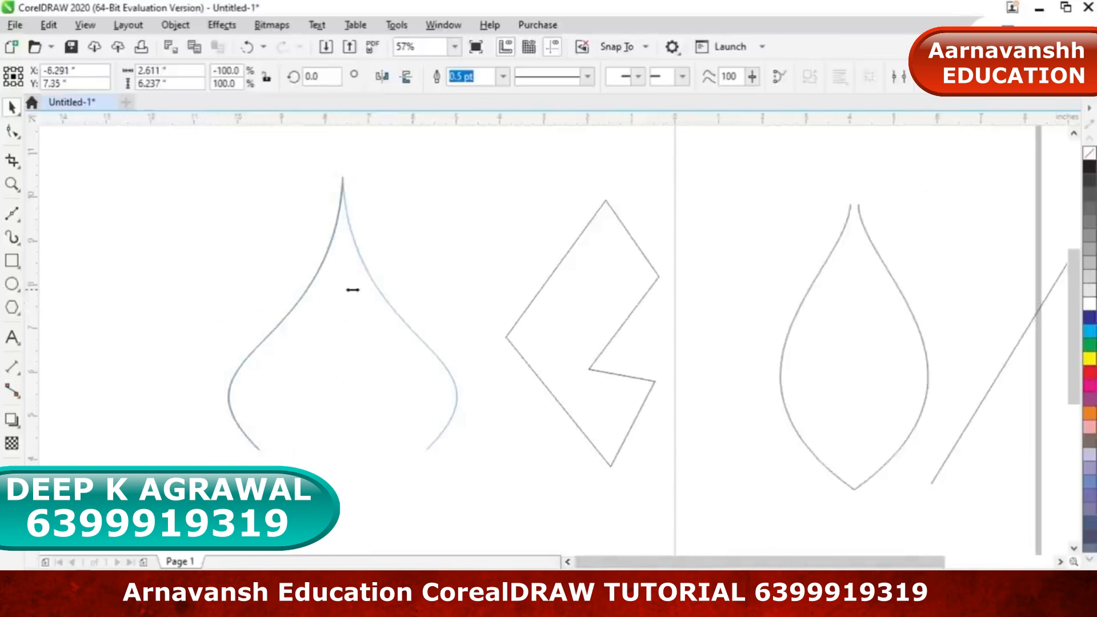
click(387, 469)
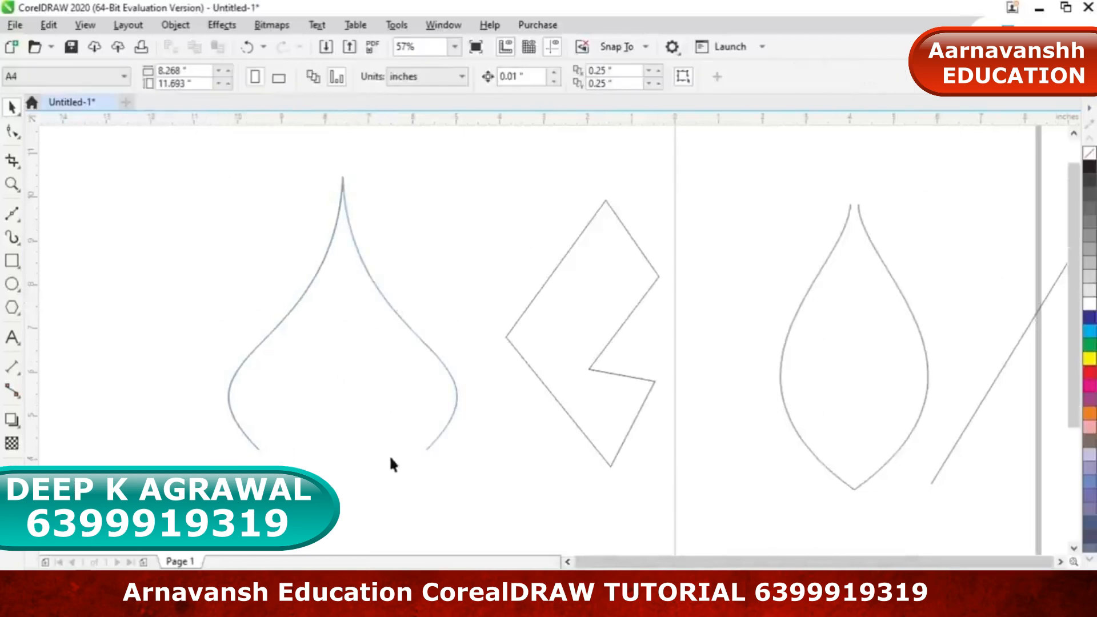
Create a vertically mirrored copy of both S-curves directly below them to complete a symmetrical ornament
scroll(389, 455, down, 2)
drag(233, 239, 455, 502)
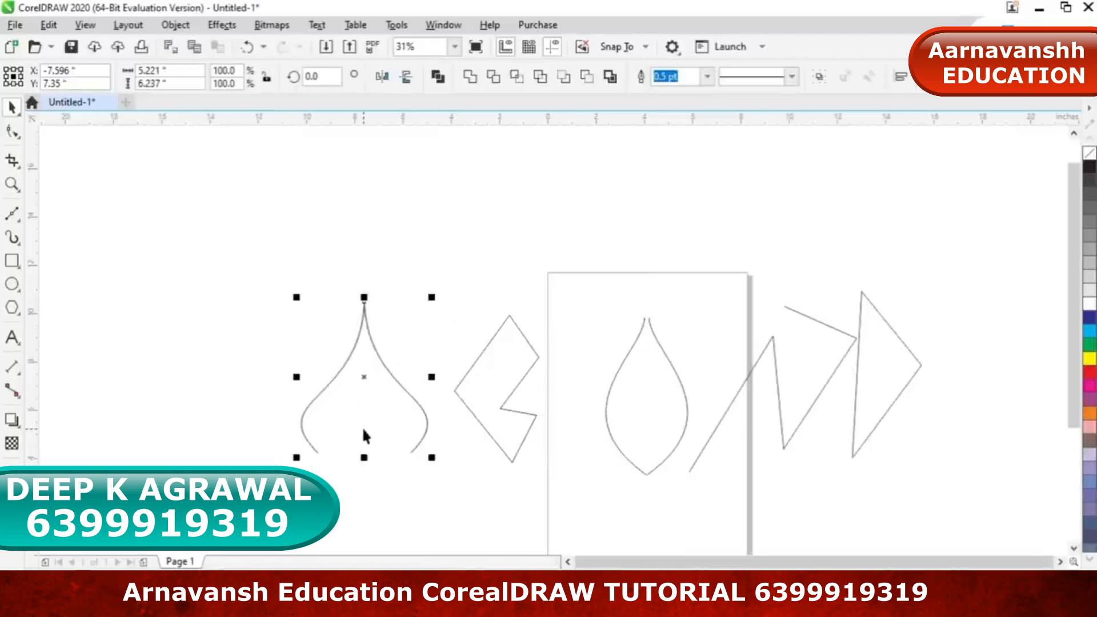
drag(364, 297, 367, 454)
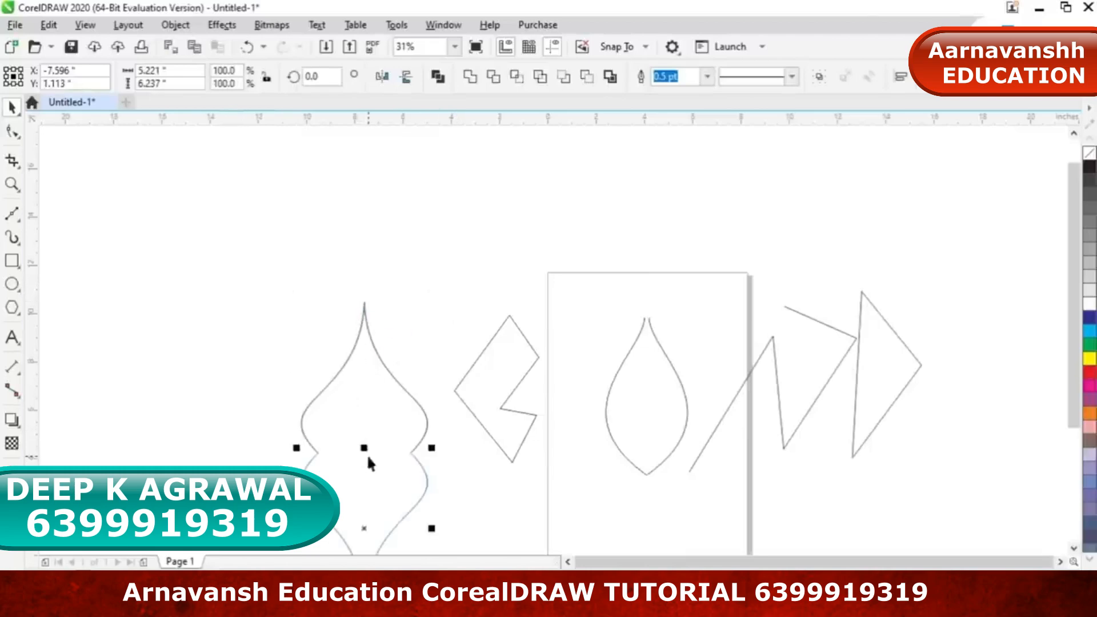
click(253, 326)
scroll(252, 326, down, 2)
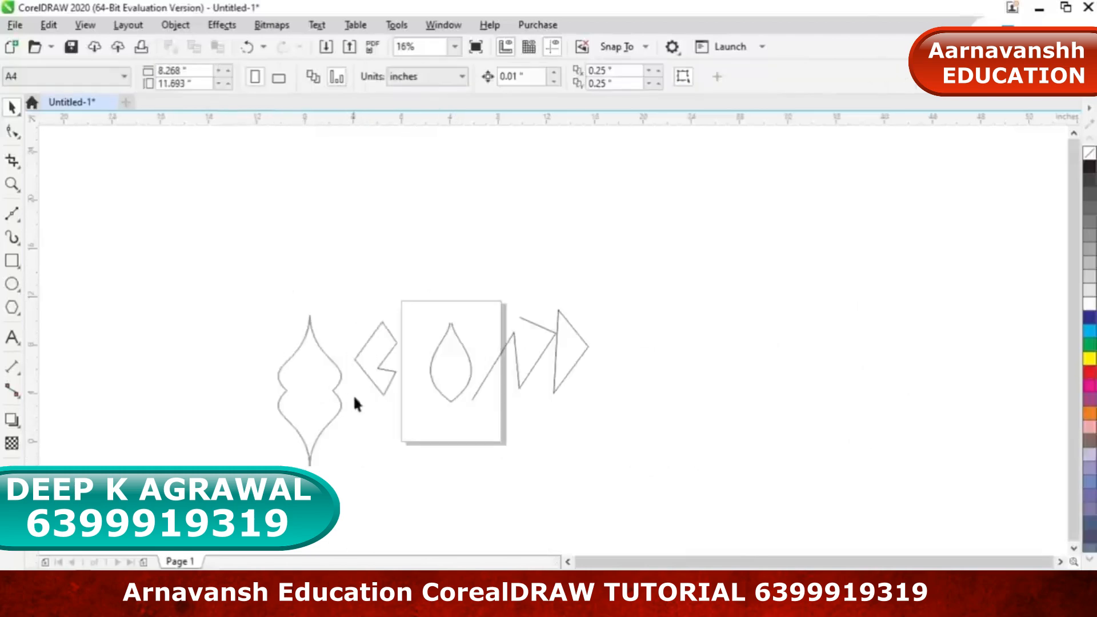
Examine whether the ornament is one closed object or separate curves by selecting it whole and then curve by curve
click(309, 378)
click(166, 210)
key(F4)
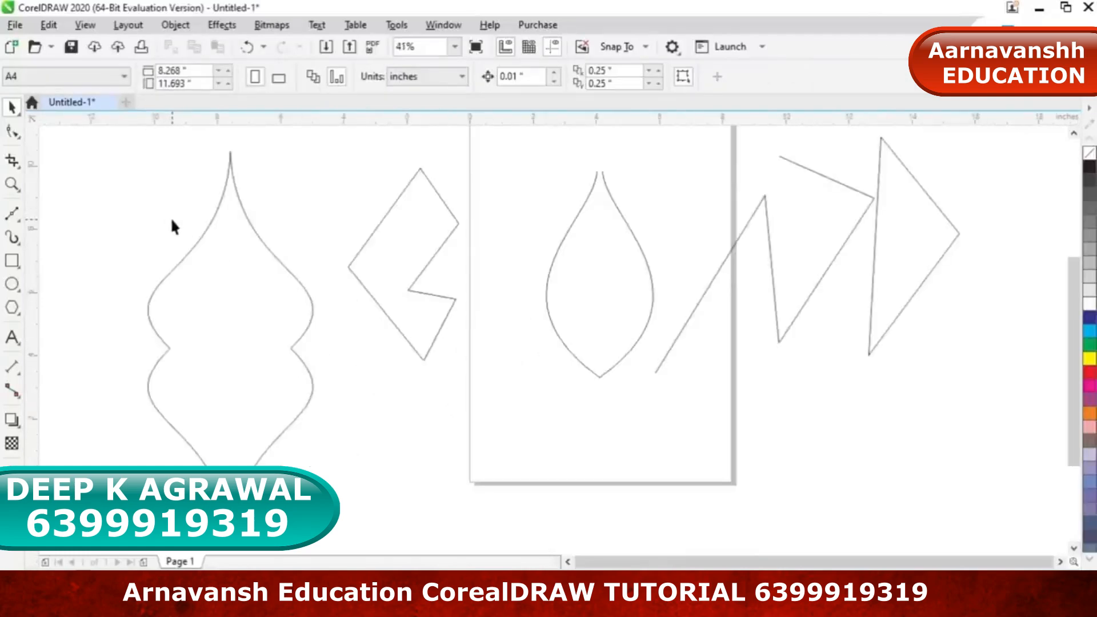
drag(108, 129, 346, 545)
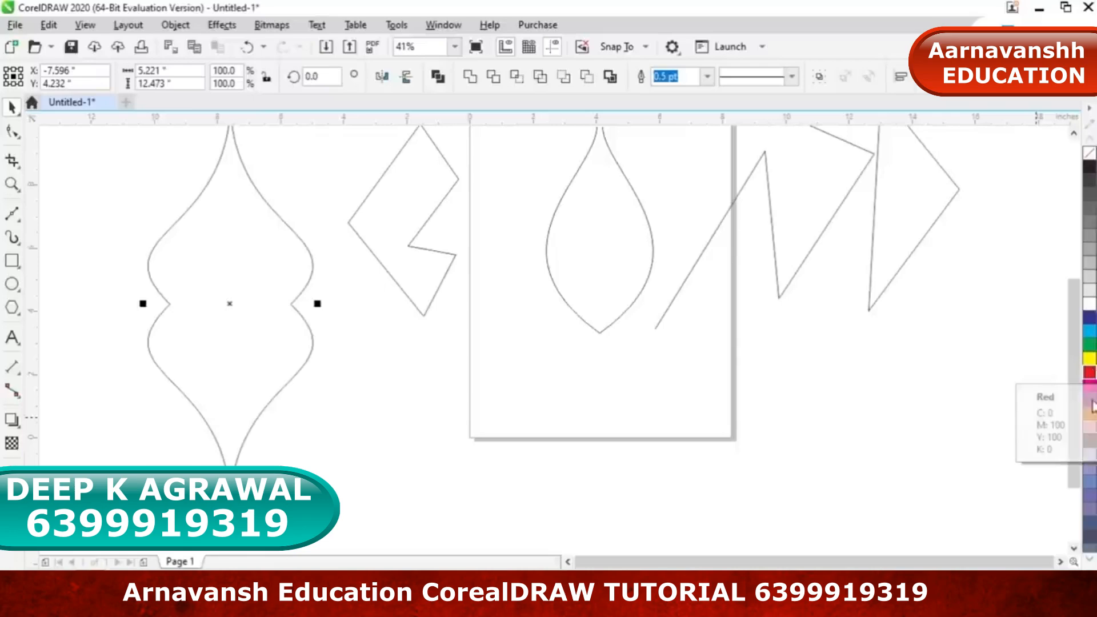
click(106, 276)
scroll(106, 275, down, 2)
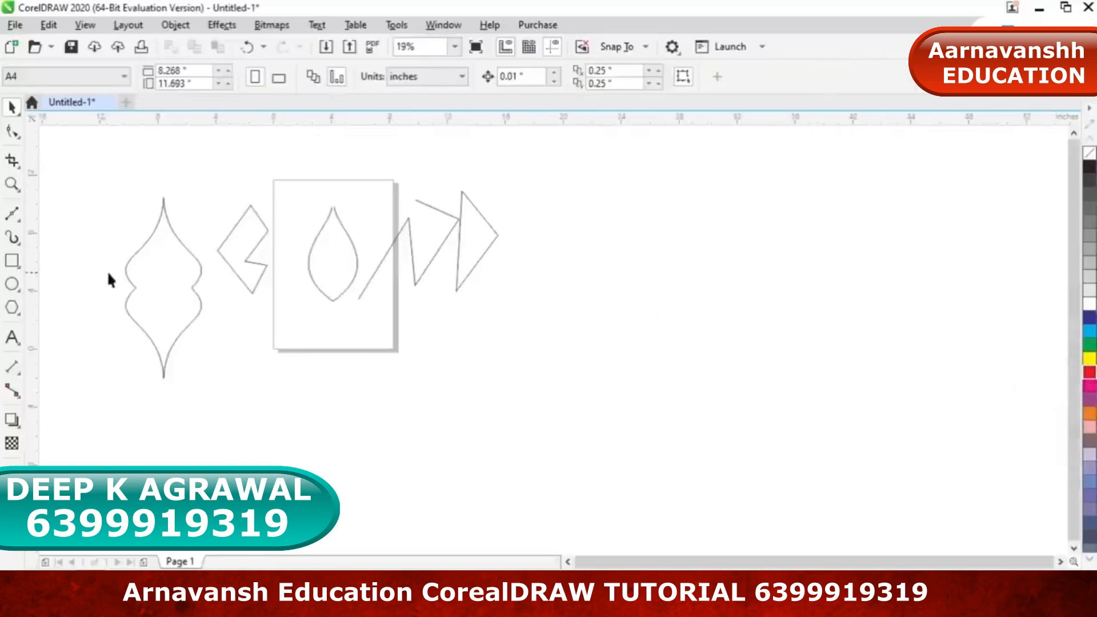
drag(114, 221, 238, 433)
click(580, 265)
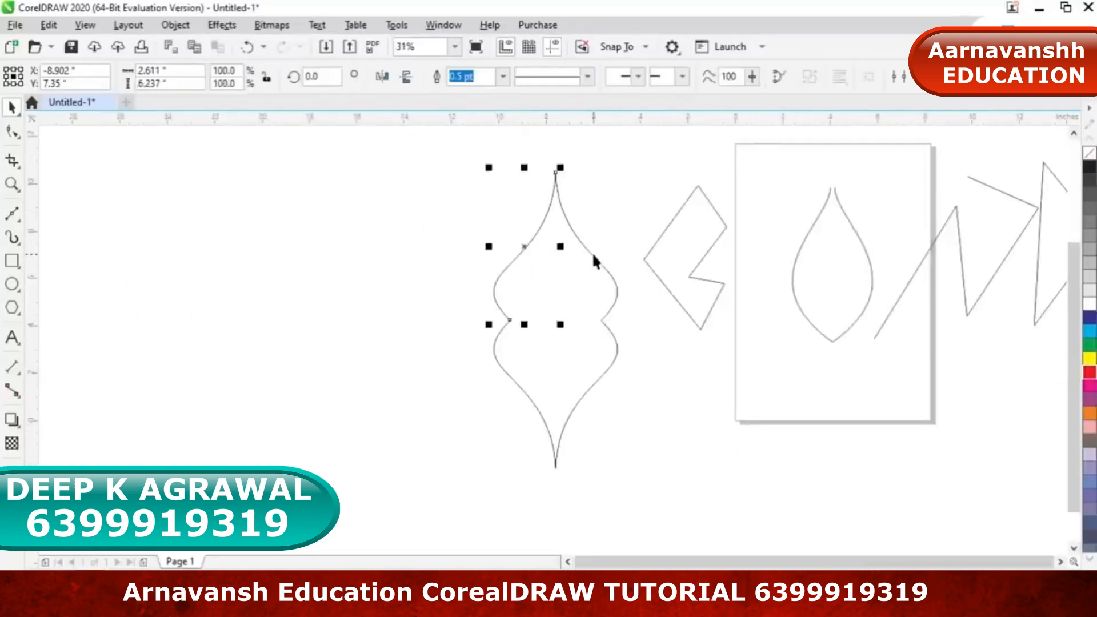
click(592, 256)
click(612, 337)
click(495, 343)
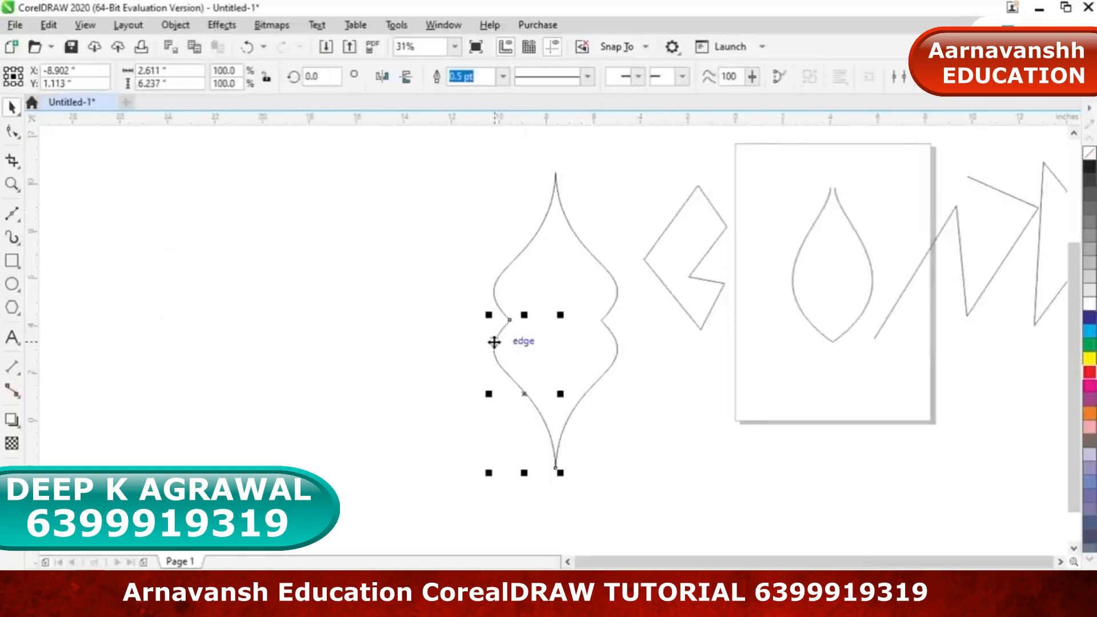
click(449, 297)
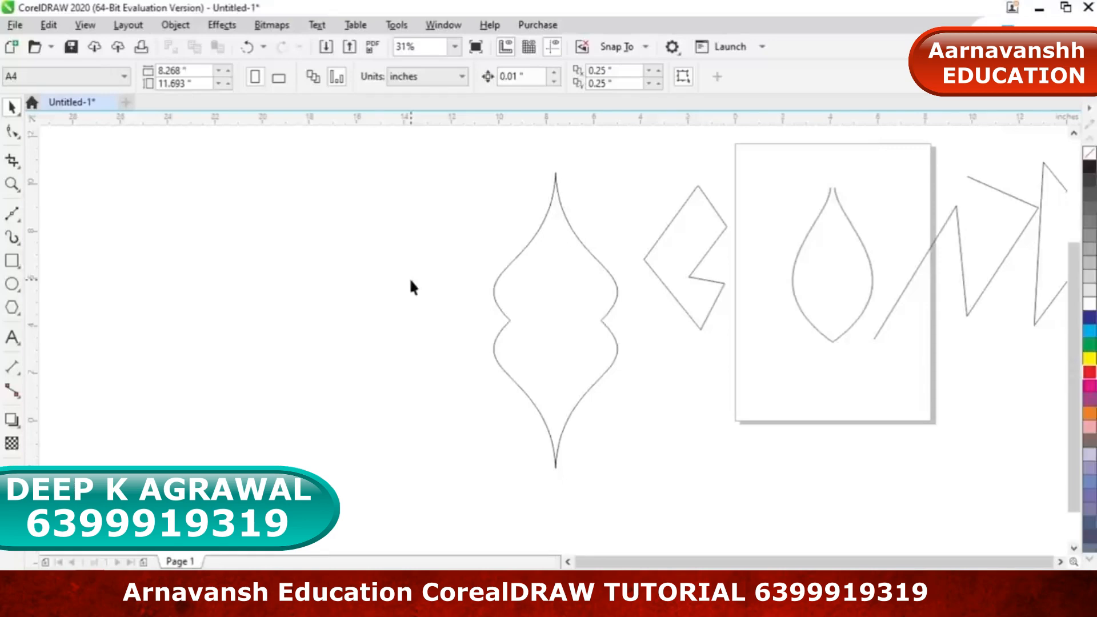
Start a Pen tool path left of the ornament with two straight segments forming a wide left-pointing angle about 4.69 by 11.76 in
click(17, 219)
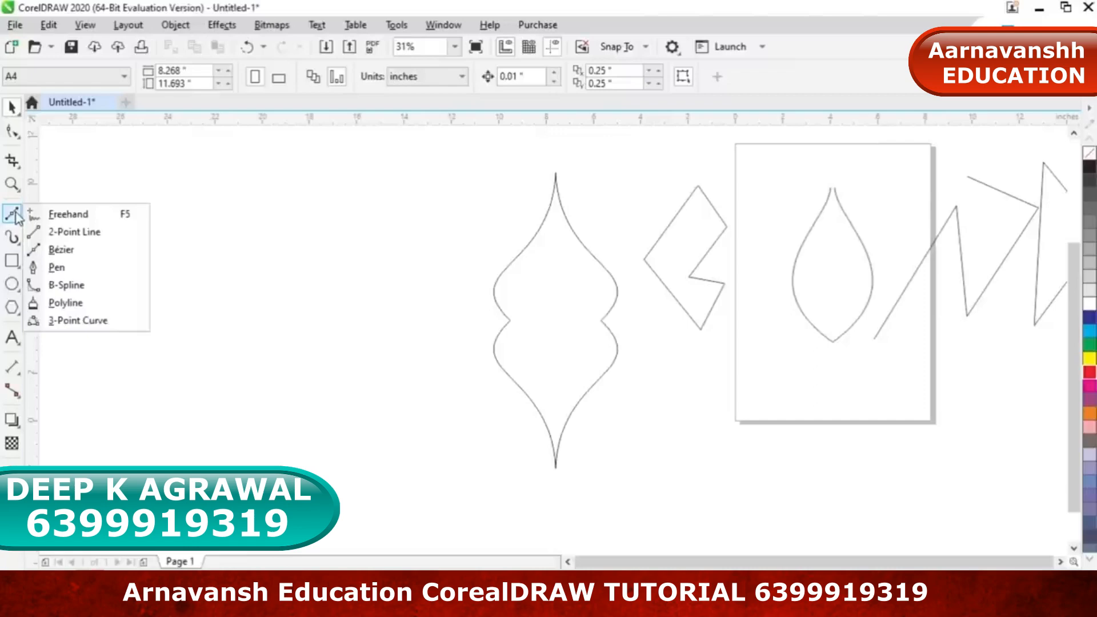
click(57, 268)
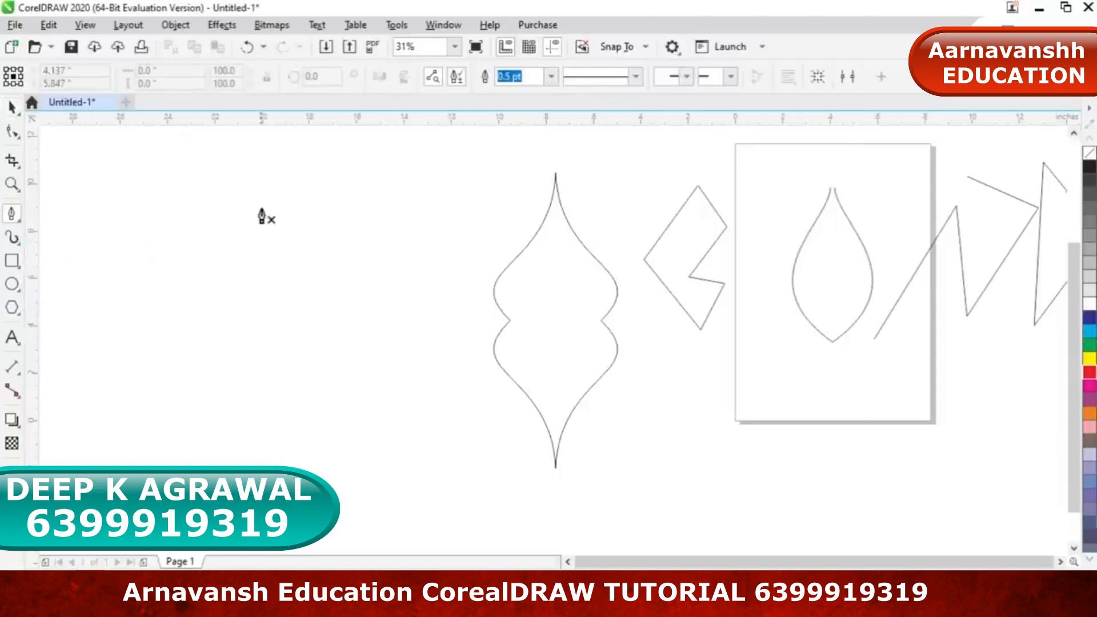
click(344, 193)
click(245, 337)
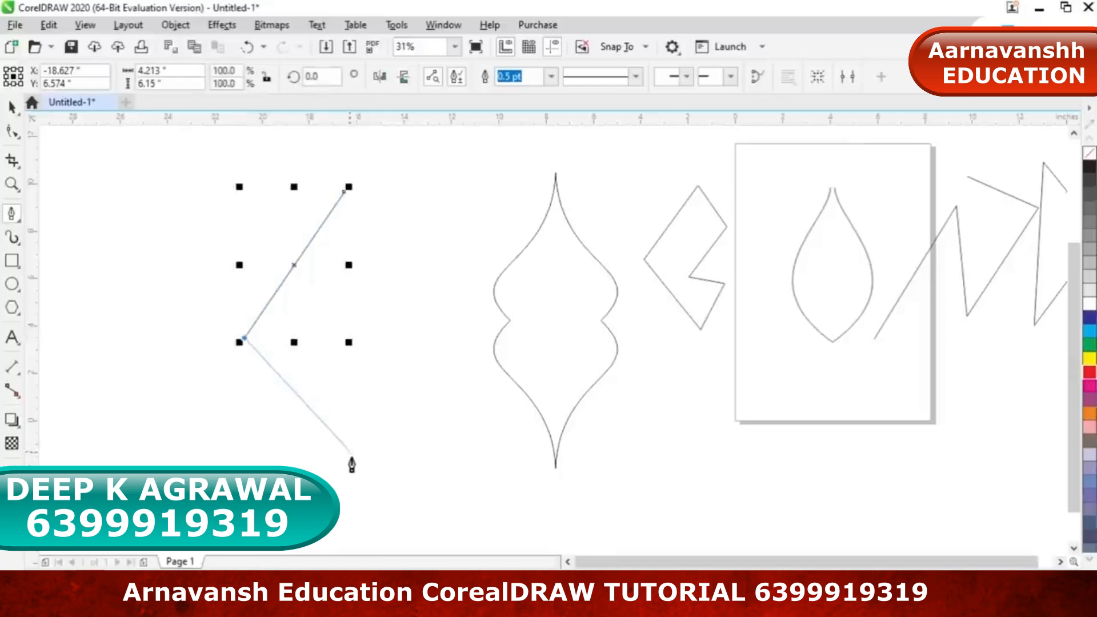
click(356, 470)
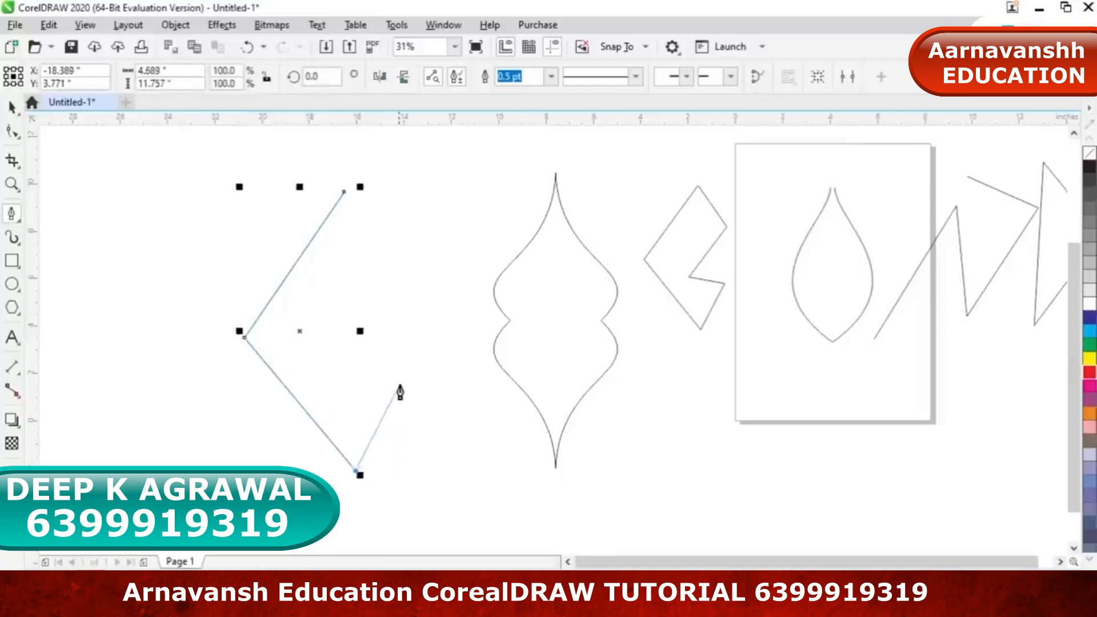
Continue the Pen path with curved segments that form a rounded loop and a small outward bulge beside it
drag(404, 351, 372, 308)
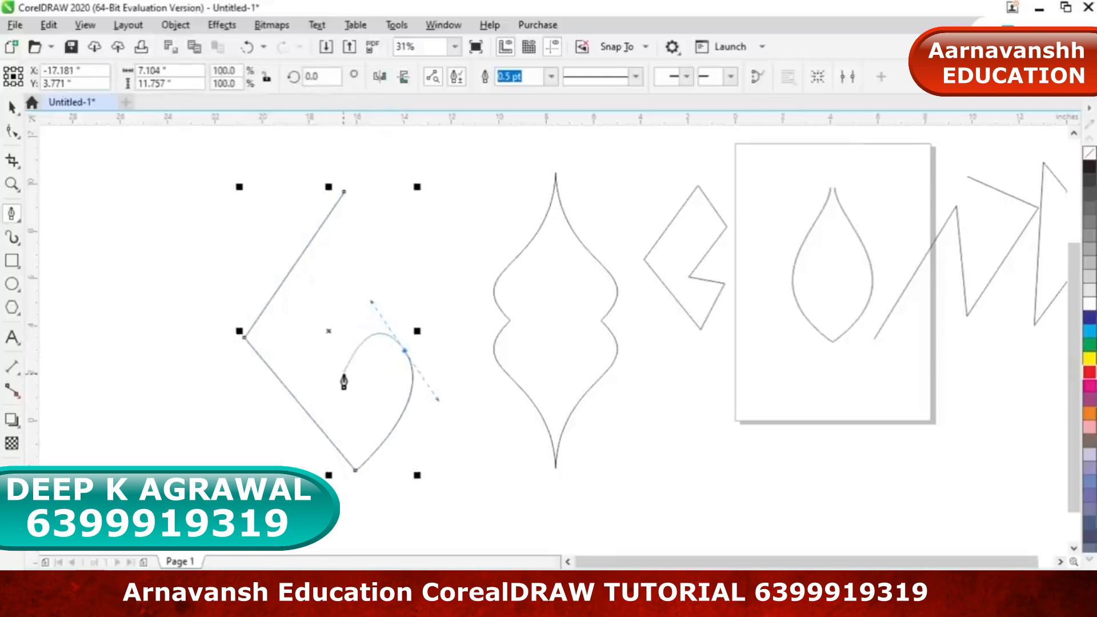
drag(332, 347, 331, 369)
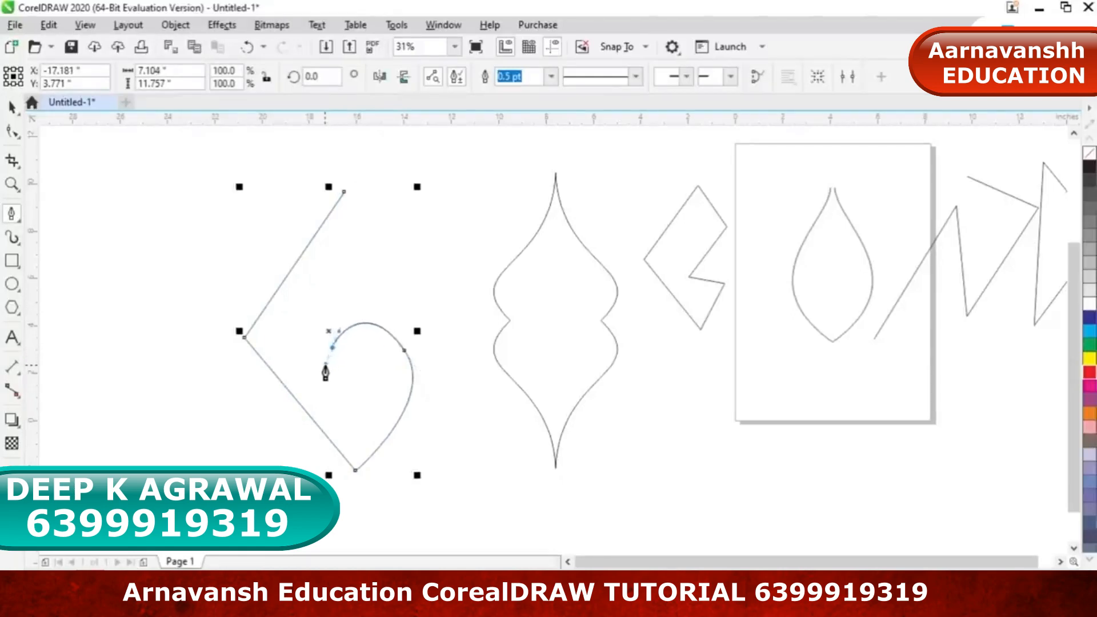
drag(379, 409, 439, 410)
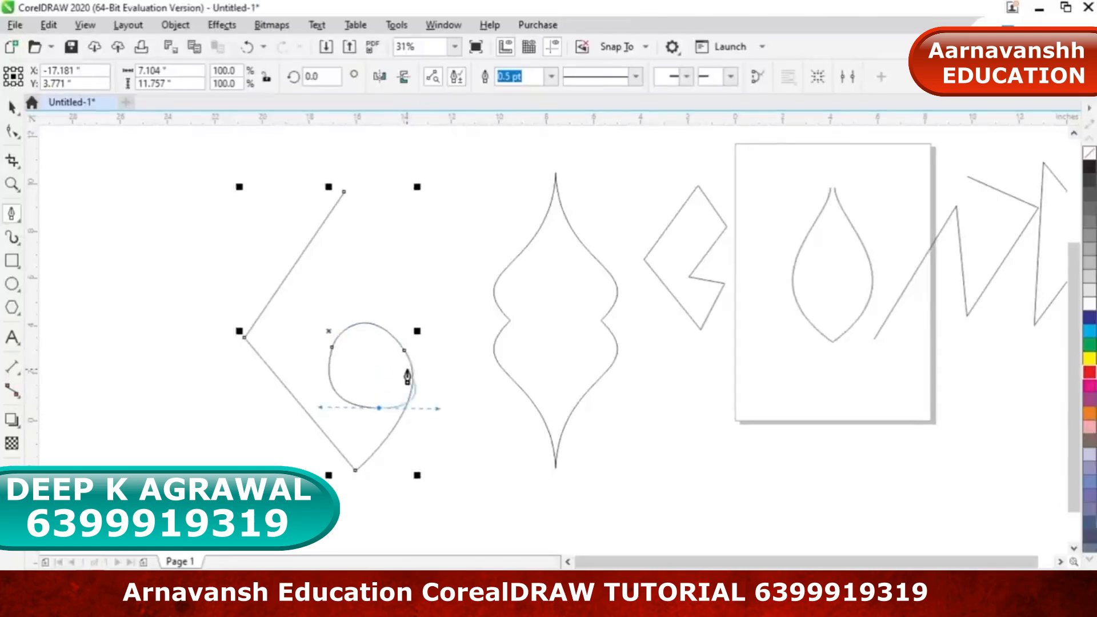
drag(427, 366, 382, 285)
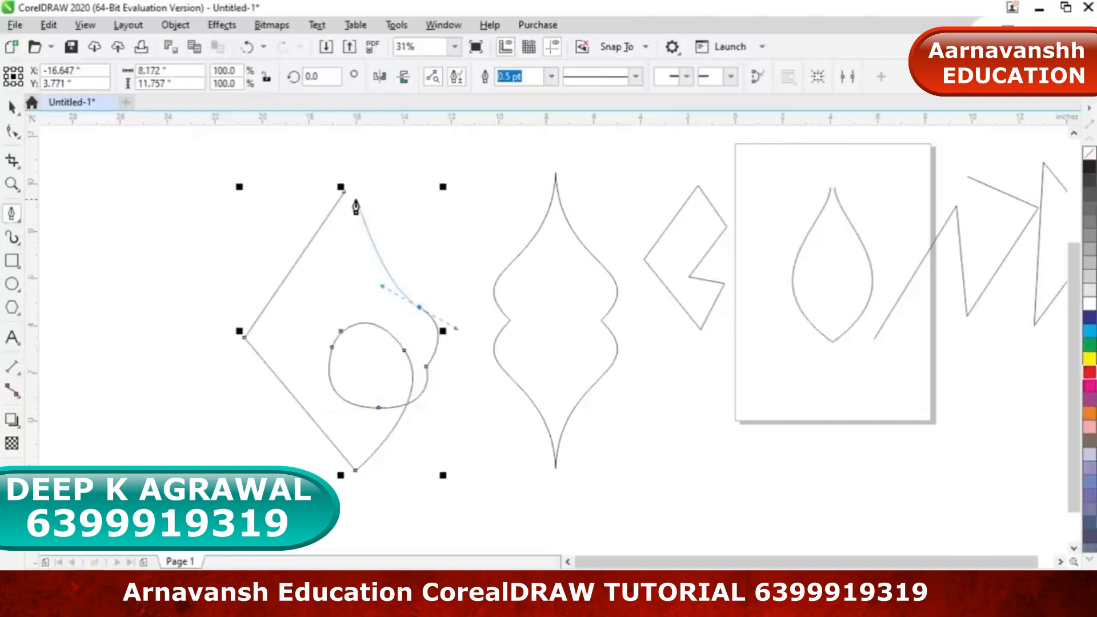
Extend the path upward with a curve, then add straight segments across the top and down around the left of the angle
click(399, 164)
click(209, 165)
click(194, 292)
click(116, 356)
click(185, 450)
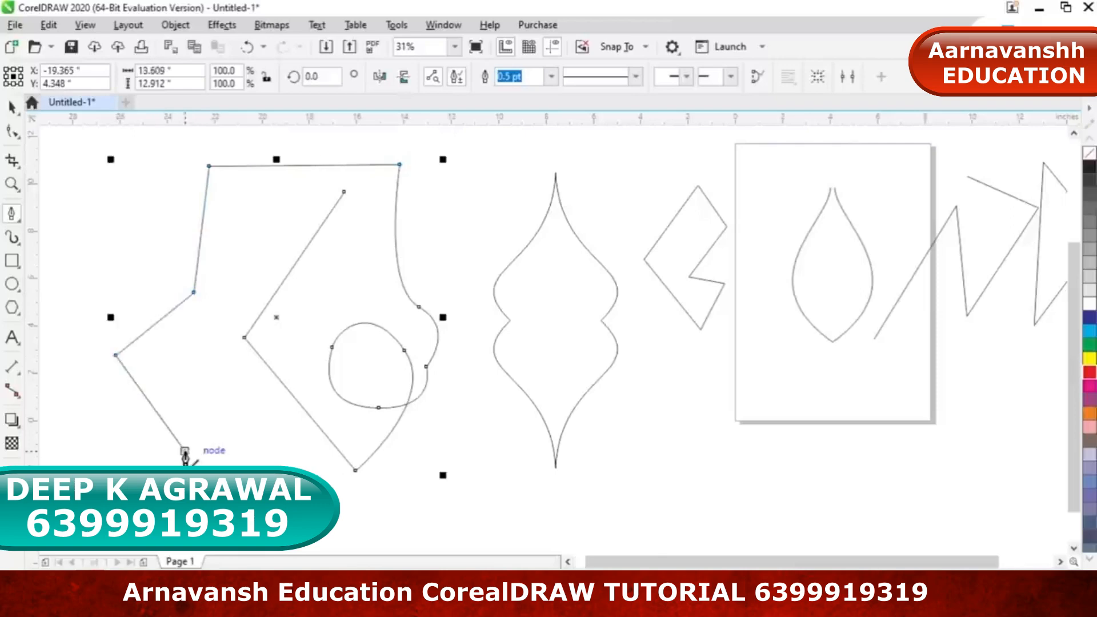
Continue the path with straight segments around the bottom, then curve it back up and close it at its starting node
double_click(395, 529)
click(467, 426)
click(397, 467)
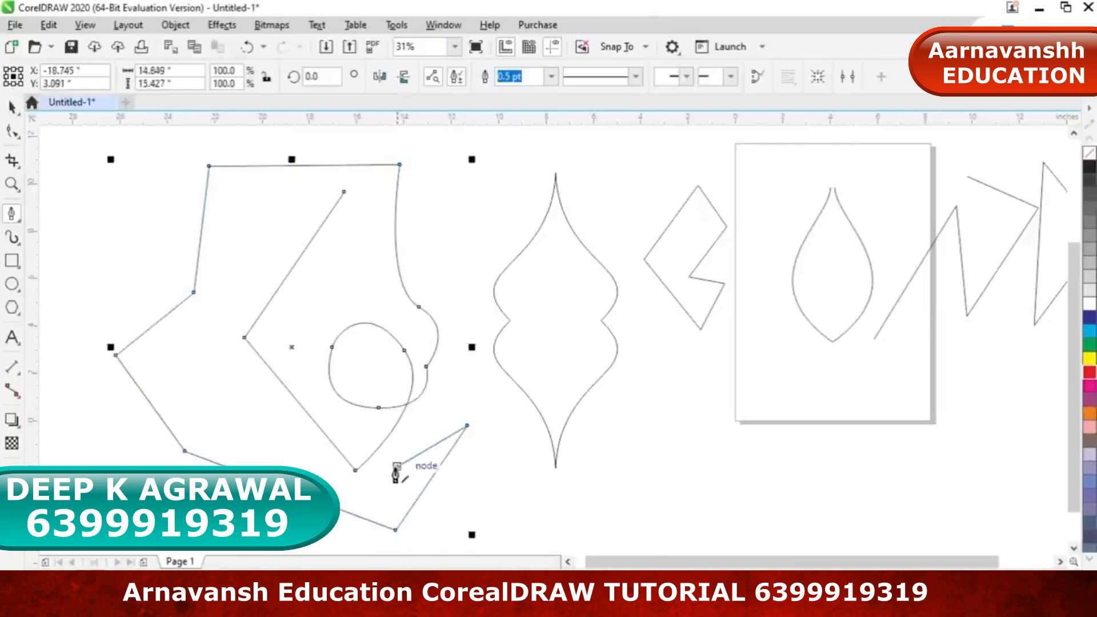
drag(305, 293, 355, 208)
click(344, 192)
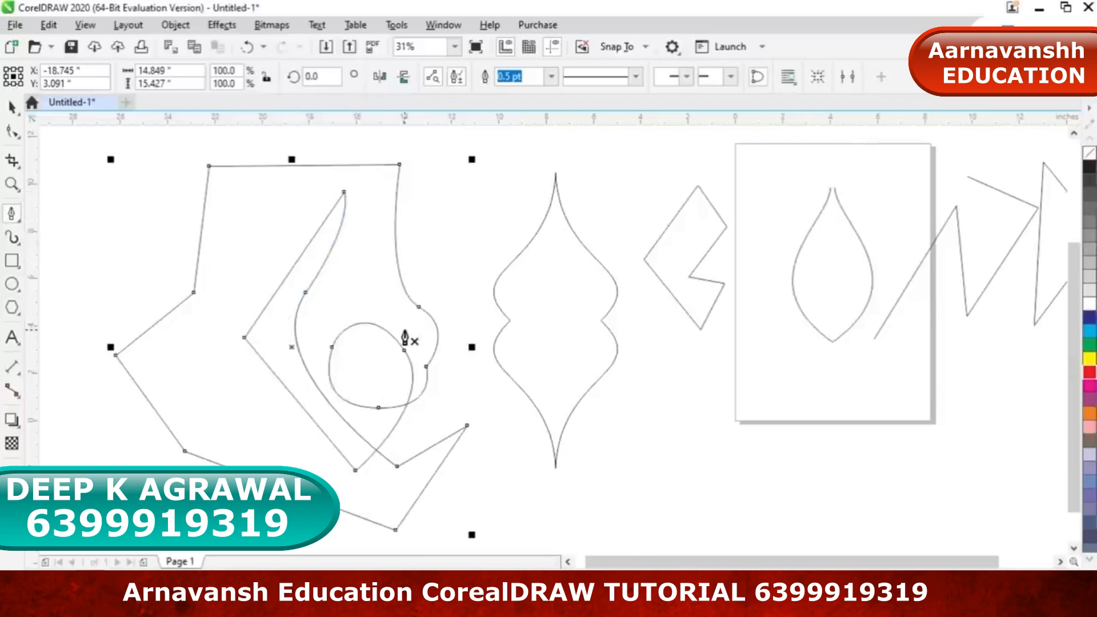
Start a new Pen tool path with a straight diagonal segment across the ornament, about 7.34 by 12.06 in
click(16, 221)
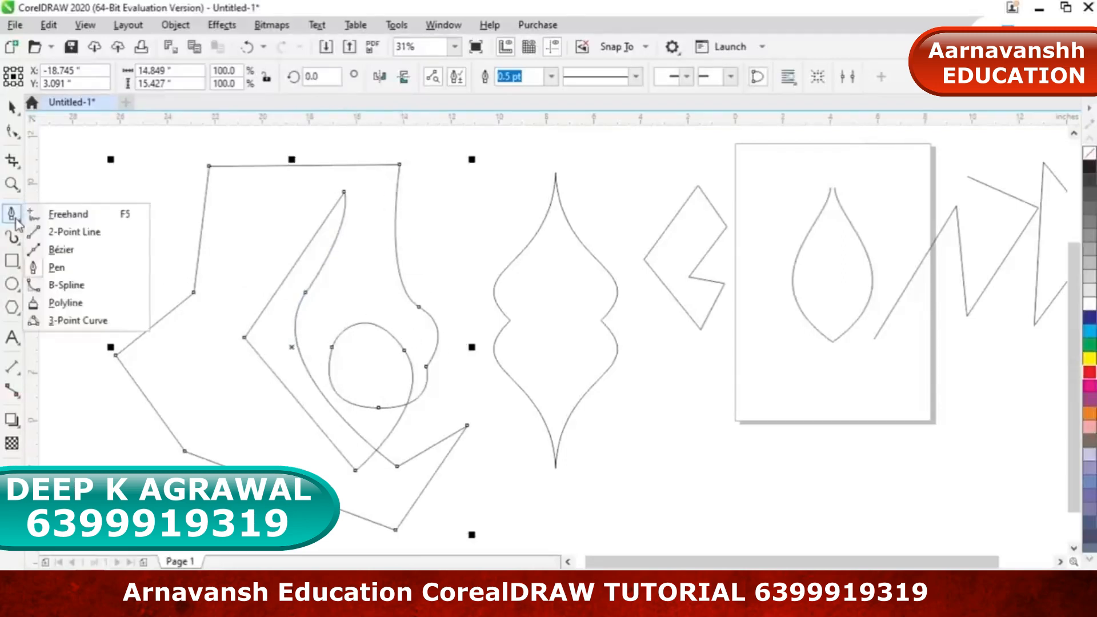
click(53, 268)
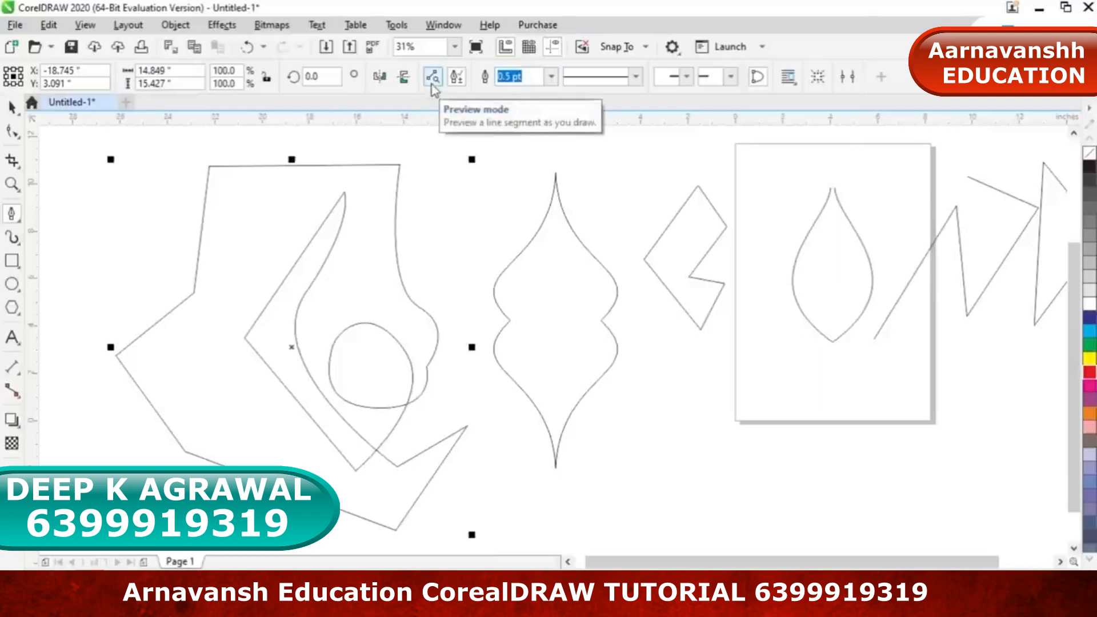
click(478, 195)
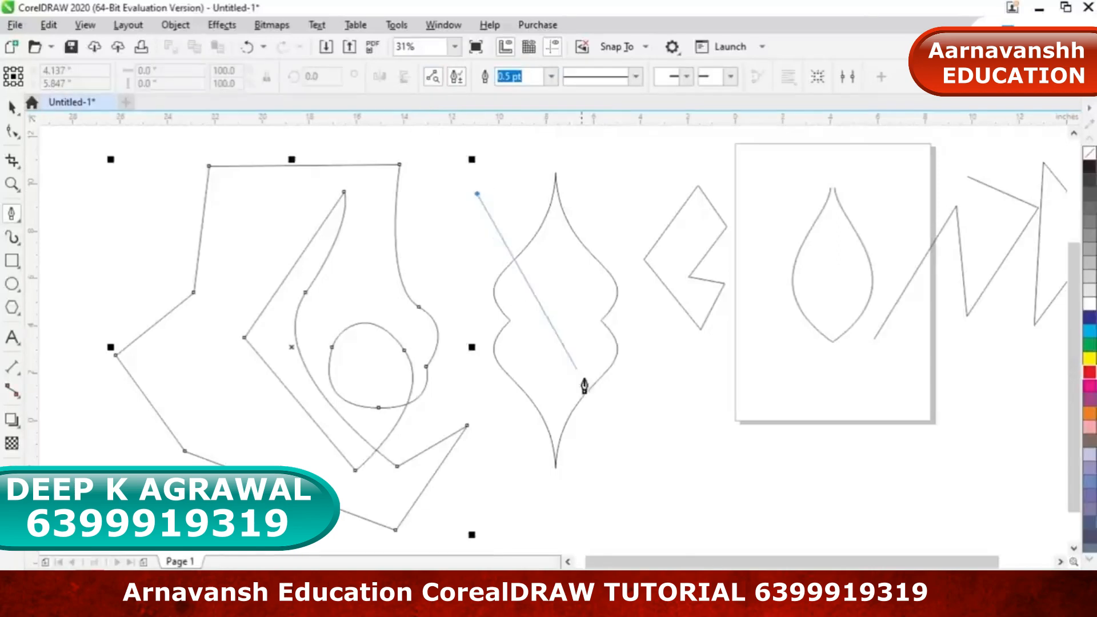
click(651, 481)
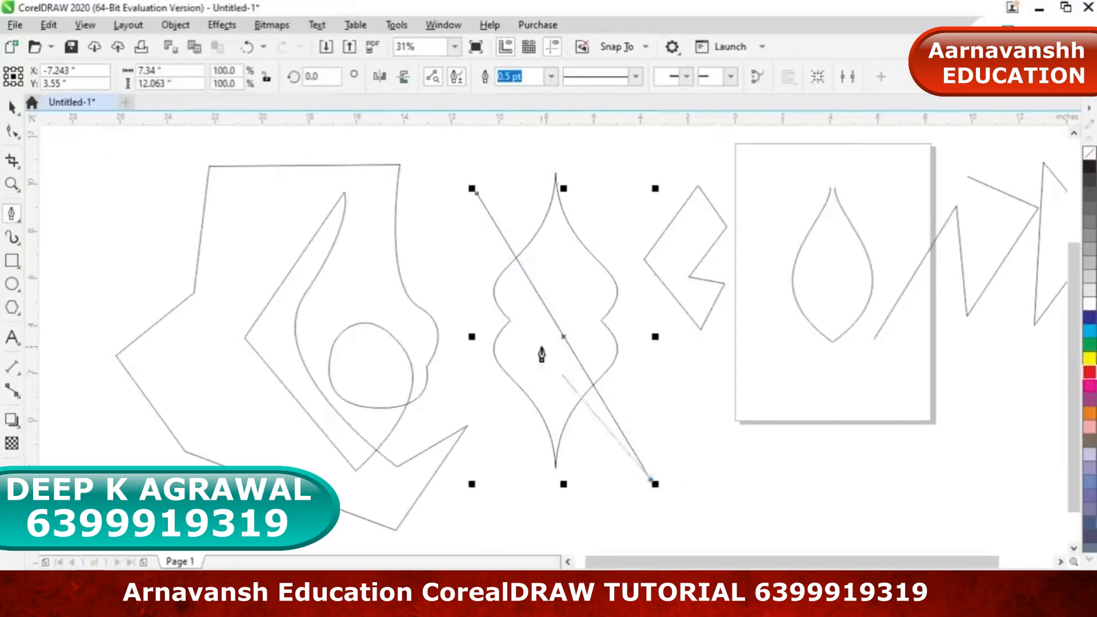
Turn off Preview mode, then extend the Pen path straight up to just above the teardrop and curve it back over the left outline
key(Escape)
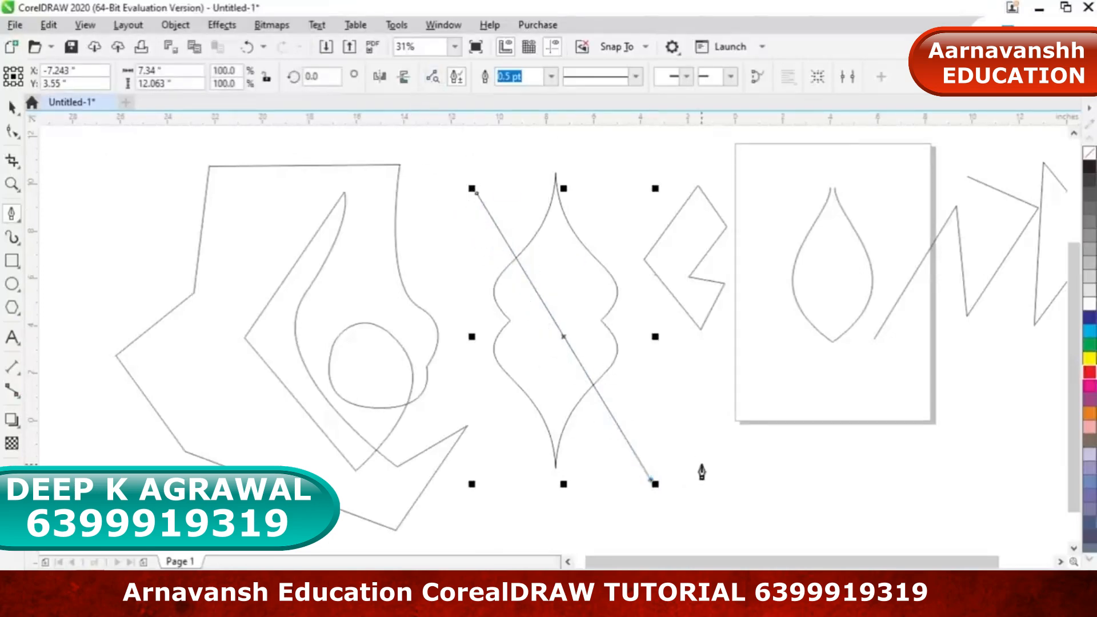
click(838, 164)
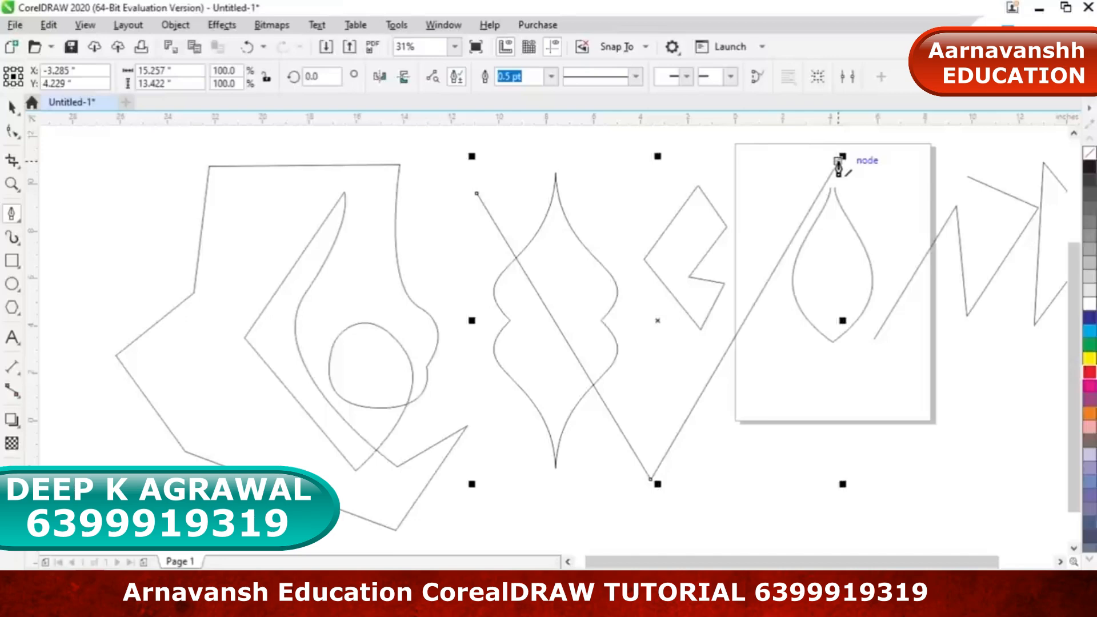
drag(115, 197, 61, 375)
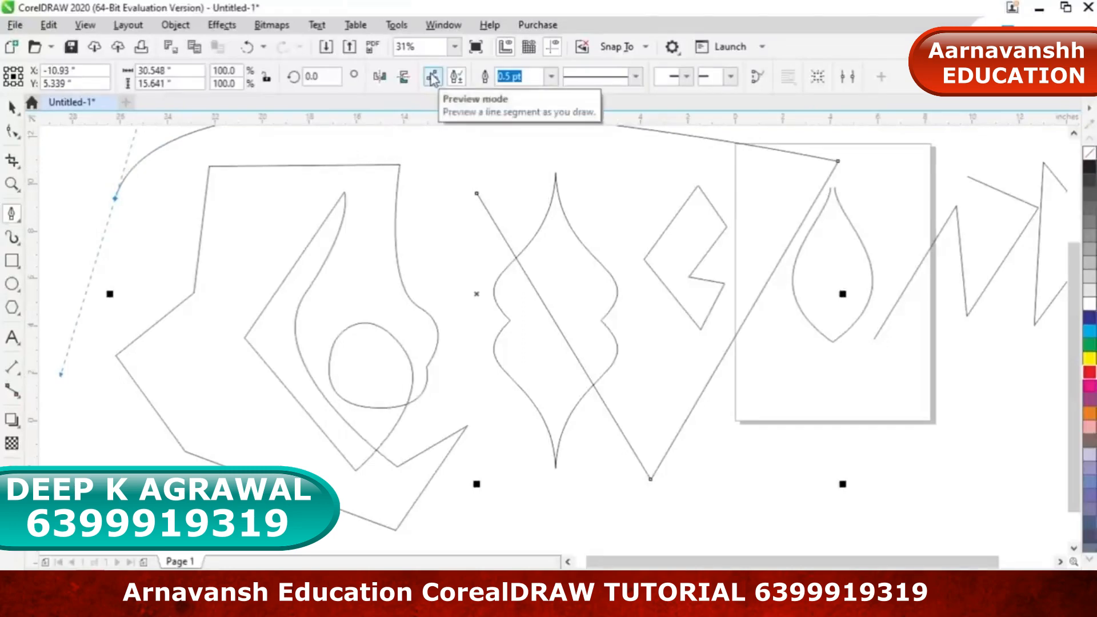
Add six nodes along the Pen path, four on its straight segments and two on the long curve
click(460, 83)
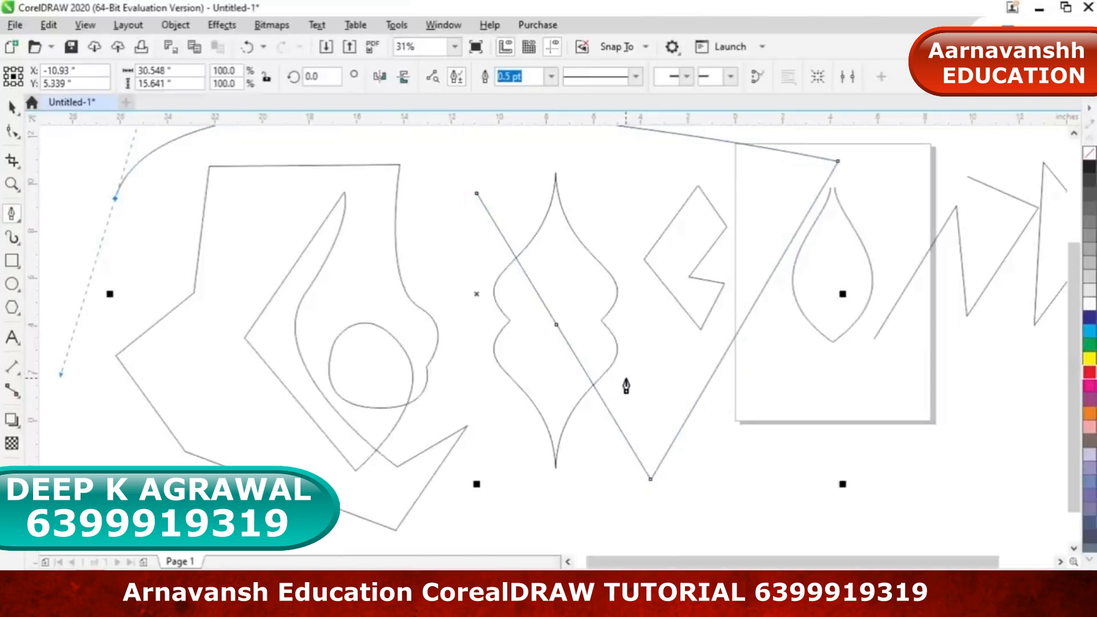
click(759, 296)
click(697, 400)
click(824, 183)
drag(1080, 289, 1080, 251)
click(755, 198)
click(353, 162)
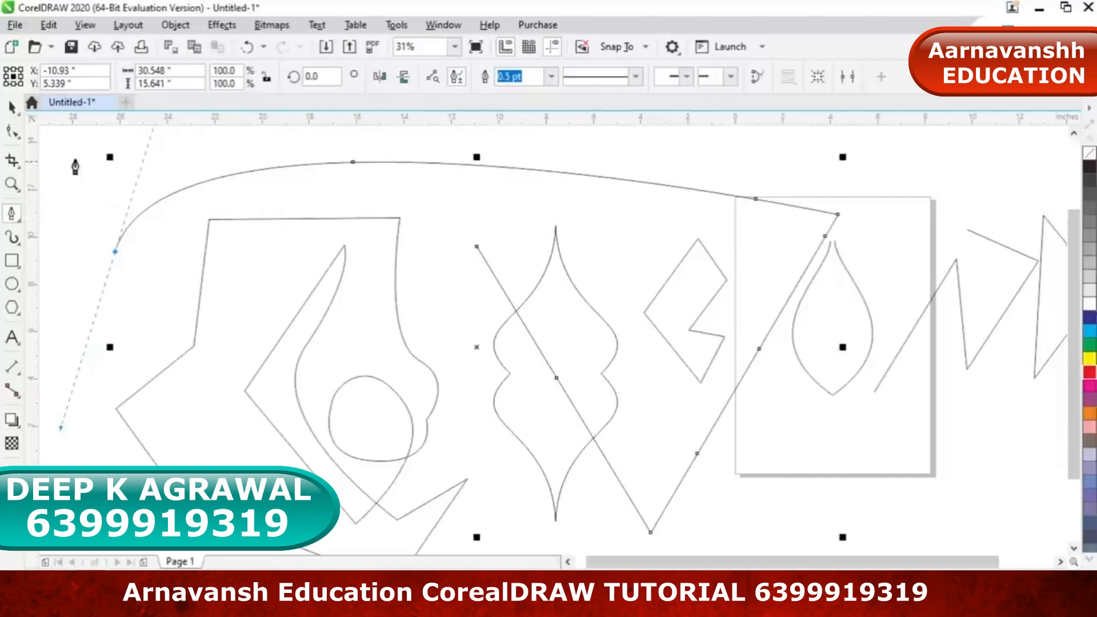
key(Escape)
Move the first diagonal's added node to the ornament's upper right side and reshape the segment before it into an S curve
click(14, 134)
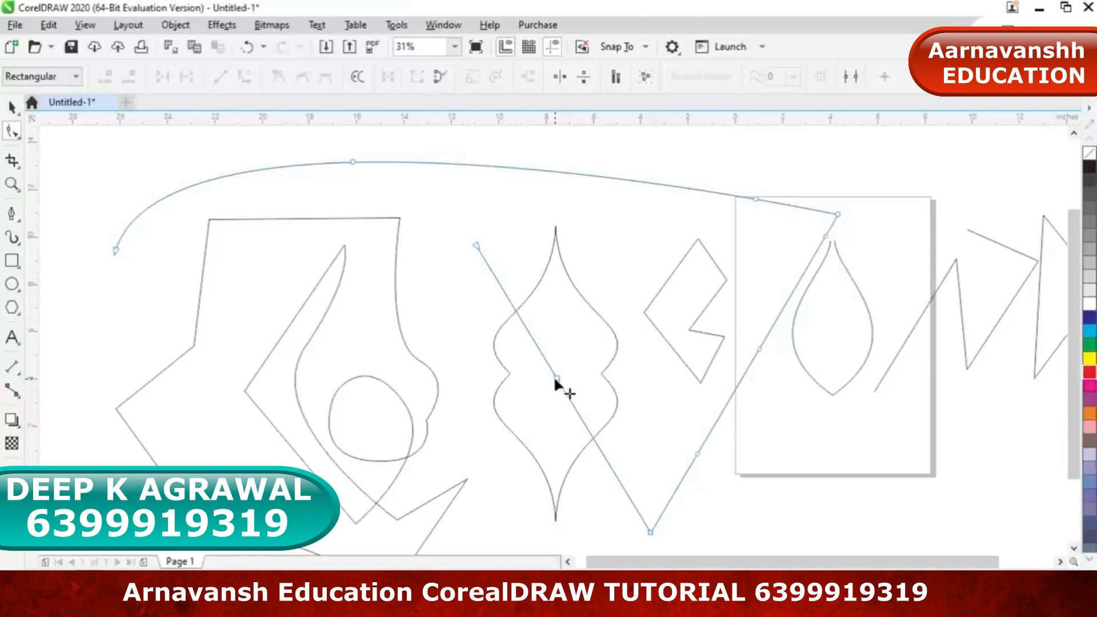
click(554, 375)
drag(556, 375, 579, 191)
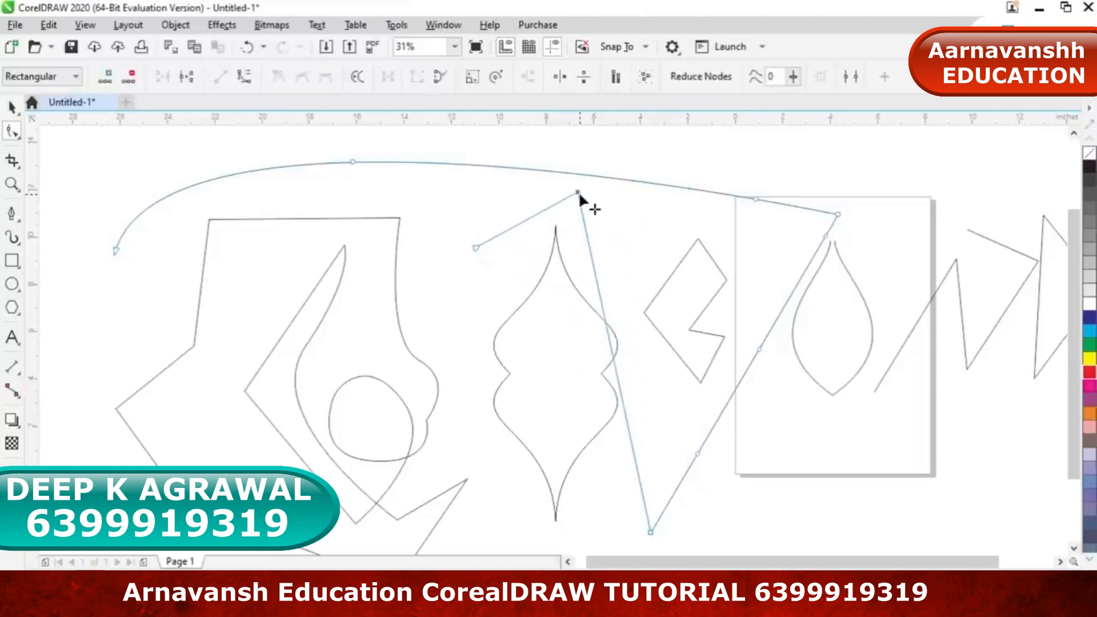
click(534, 340)
drag(534, 339, 580, 336)
click(244, 76)
drag(553, 316, 517, 280)
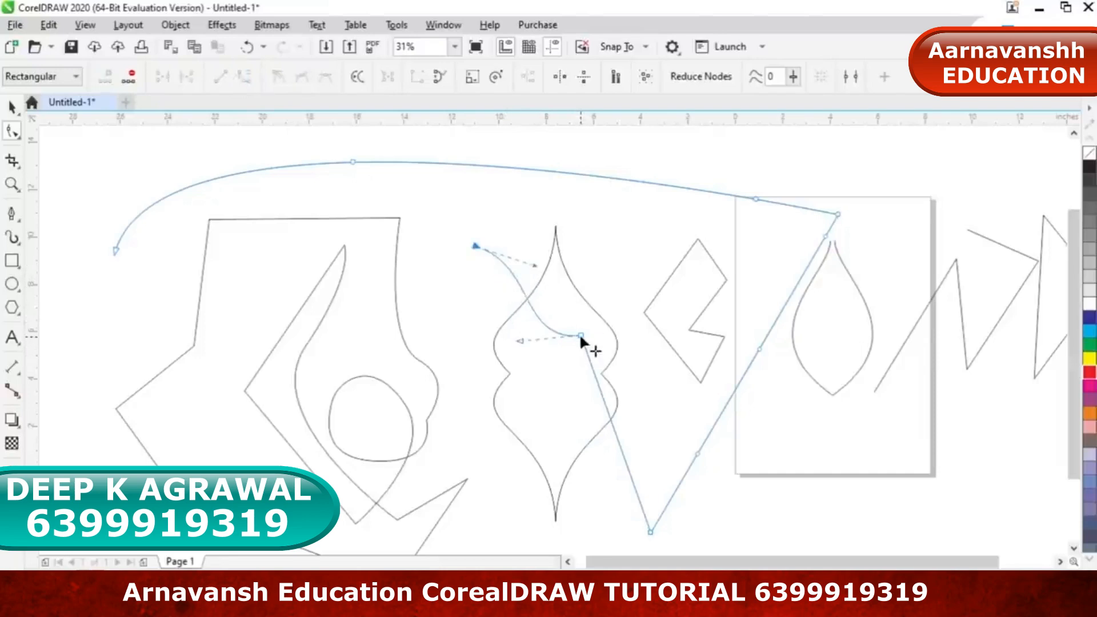
Convert the segment between the two lower added nodes on the path's right diagonal to a curve
click(651, 532)
click(244, 75)
click(729, 400)
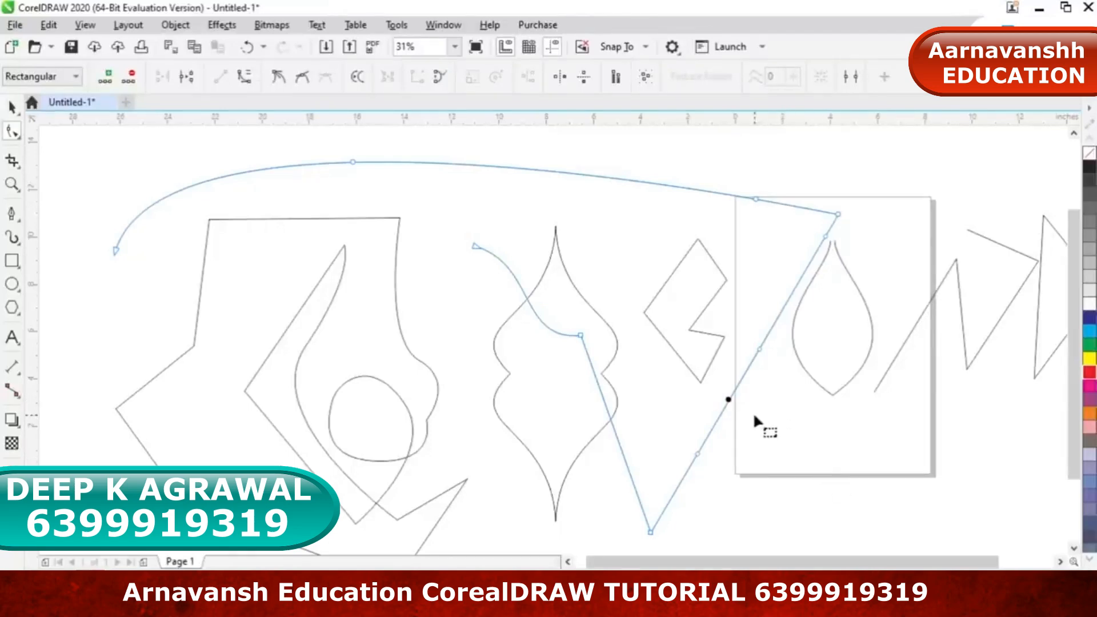
click(244, 83)
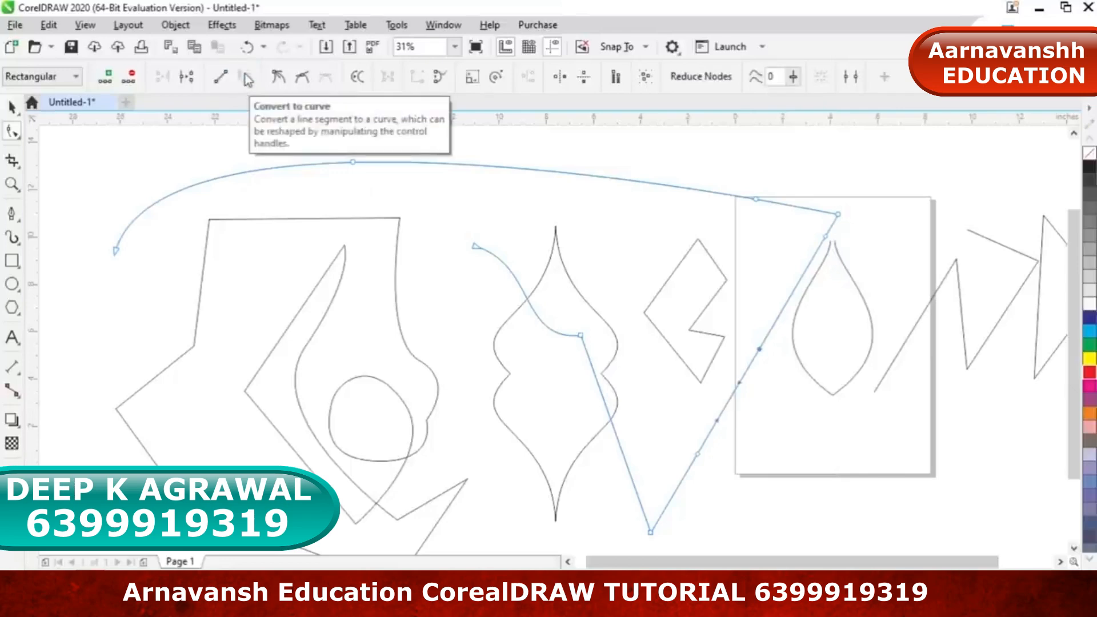
click(726, 403)
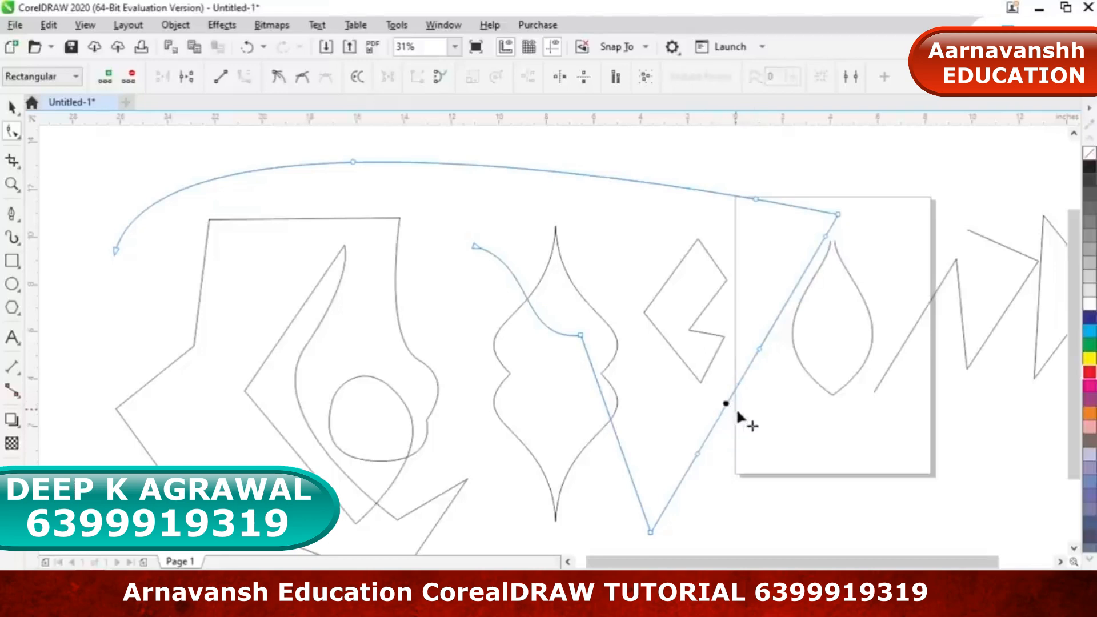
click(729, 402)
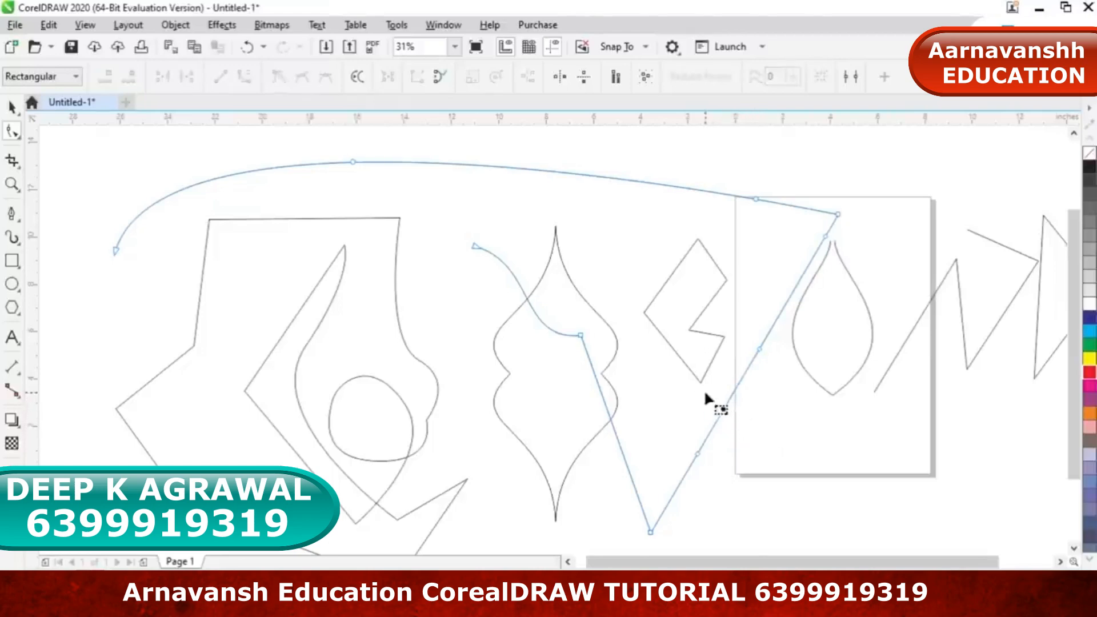
click(726, 401)
click(725, 403)
mouse_move(680, 473)
mouse_down()
mouse_move(744, 347)
mouse_move(760, 347)
mouse_up()
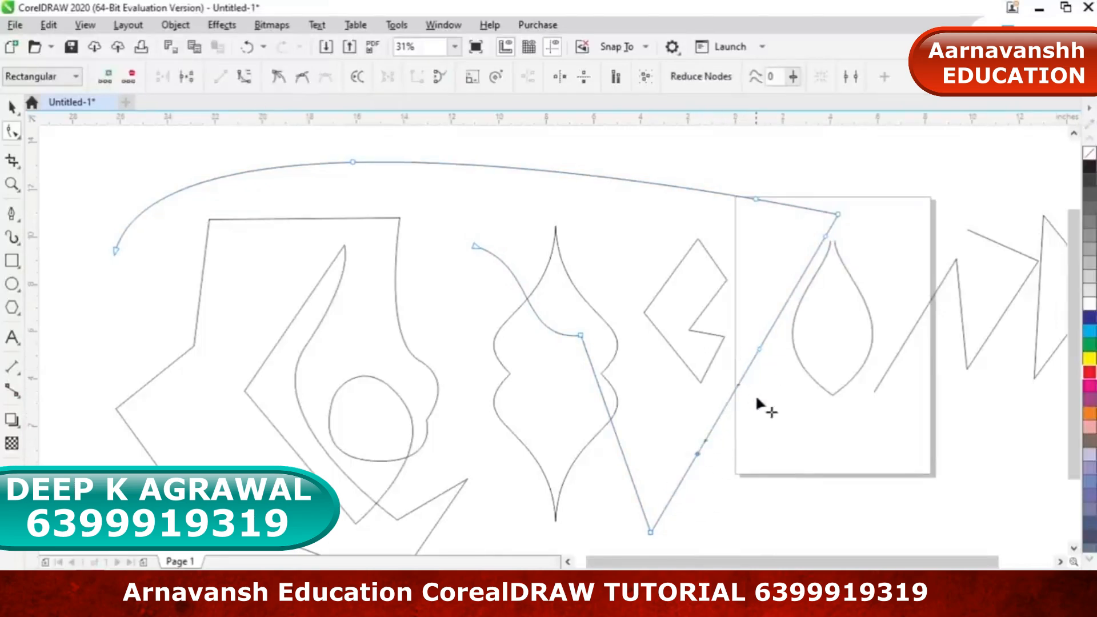
Move the diagonal's lowest added node to the right and adjust the segment's control handles to form an S bend
click(701, 448)
drag(695, 450, 776, 455)
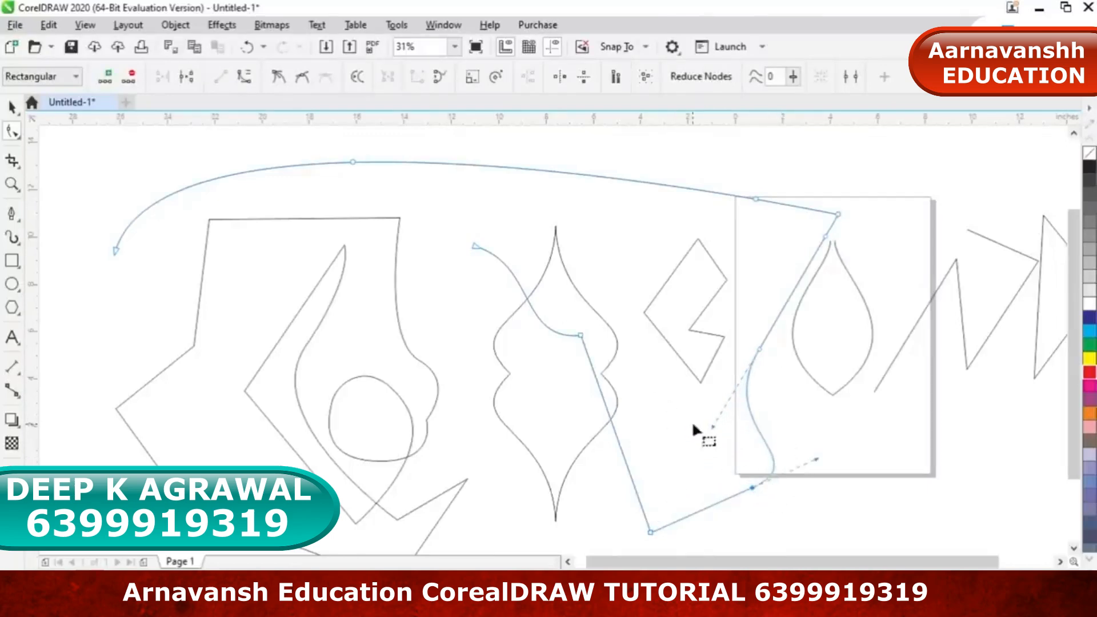
mouse_move(714, 427)
mouse_down()
mouse_move(784, 406)
mouse_move(709, 436)
mouse_up()
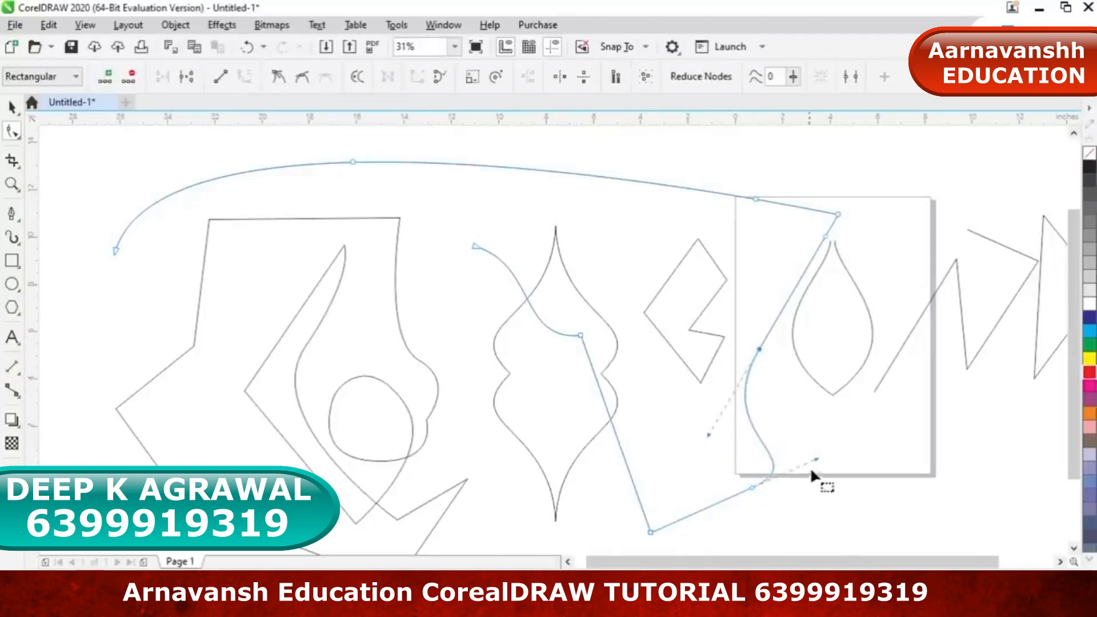
drag(817, 458, 798, 468)
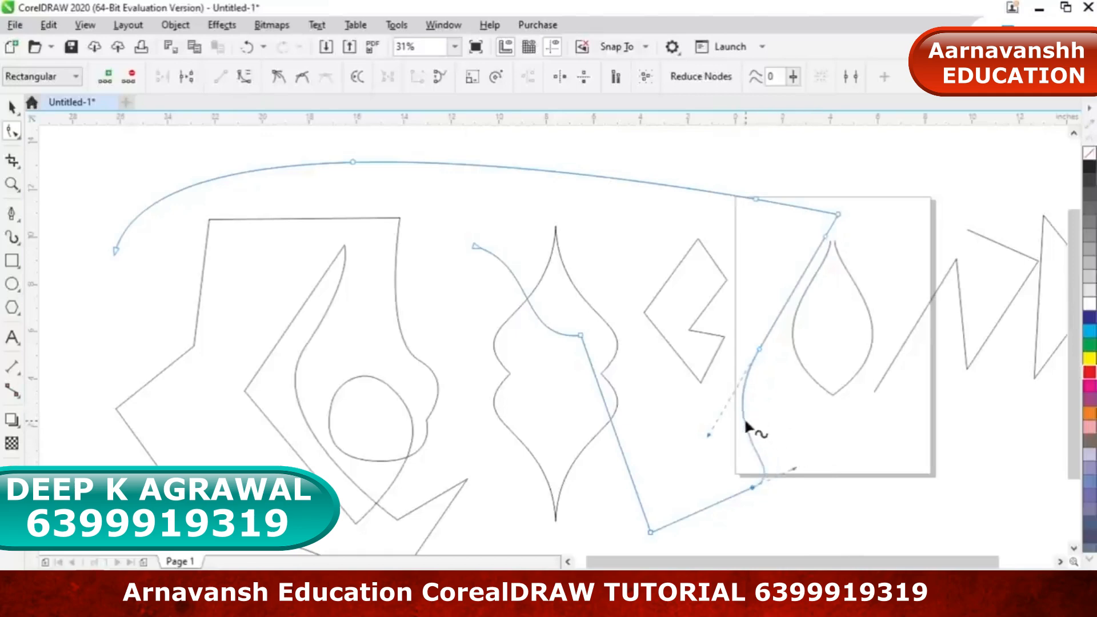
click(744, 421)
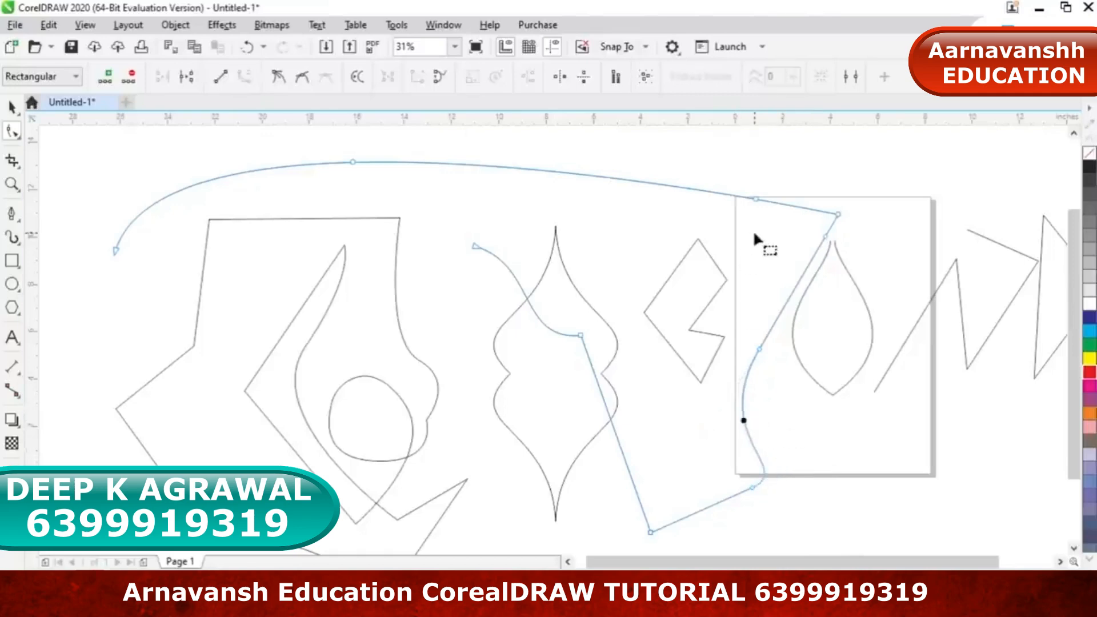
Make the node at the page's upper edge a cusp and pull both its handles upward to form a pointed notch
click(800, 208)
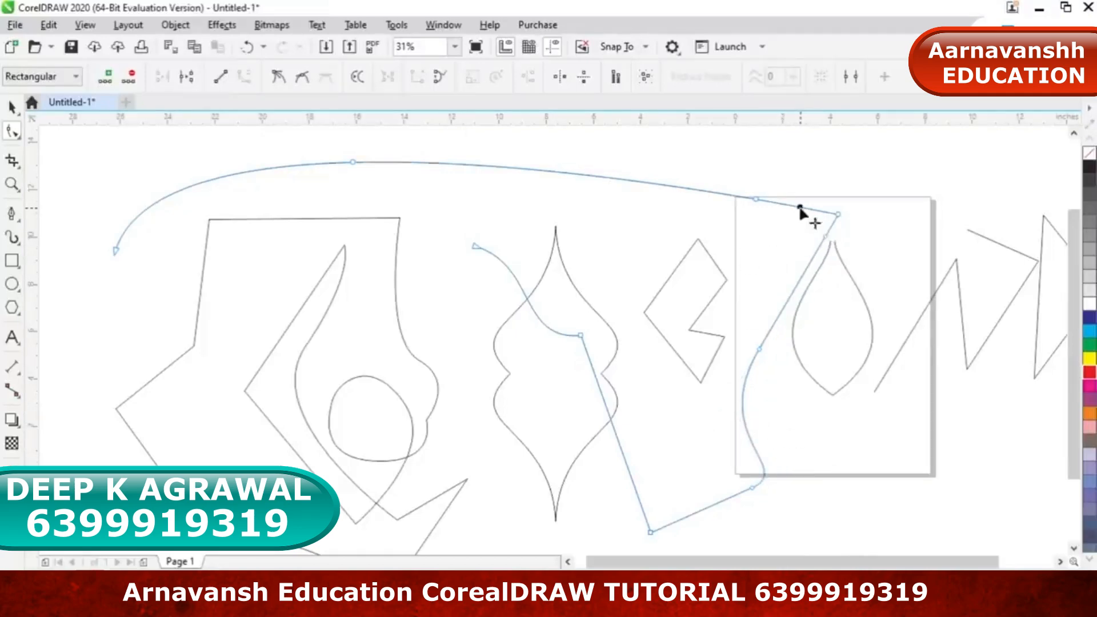
click(278, 76)
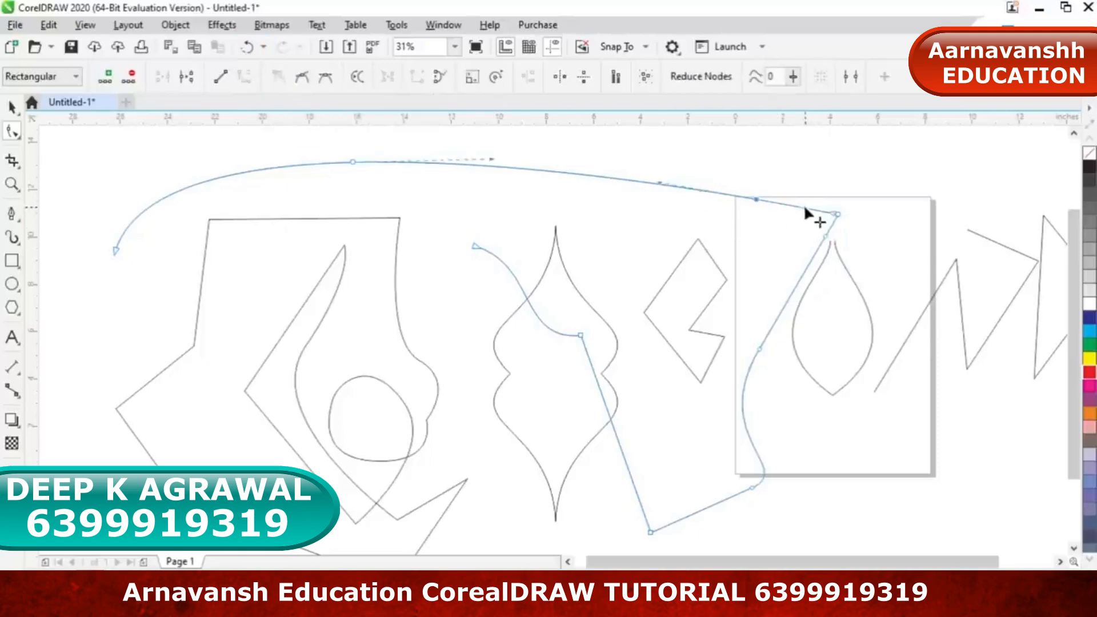
drag(807, 207, 798, 148)
drag(660, 183, 666, 137)
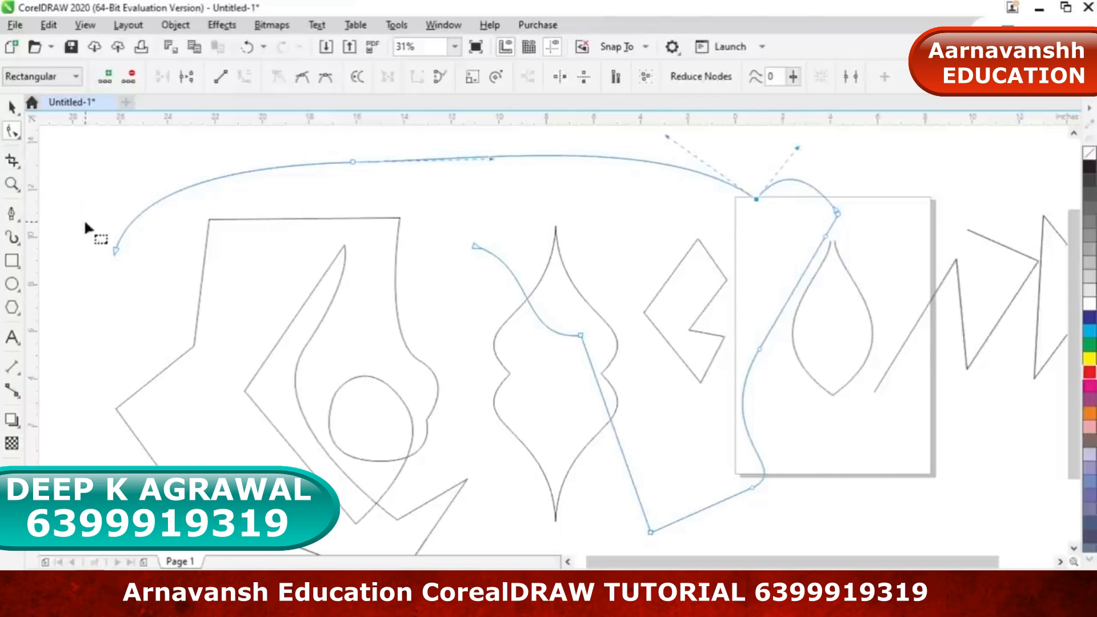
Draw a nearly vertical Pen line about 9.17 in tall left of the long arc and pull an added middle node outward into an angle
click(11, 214)
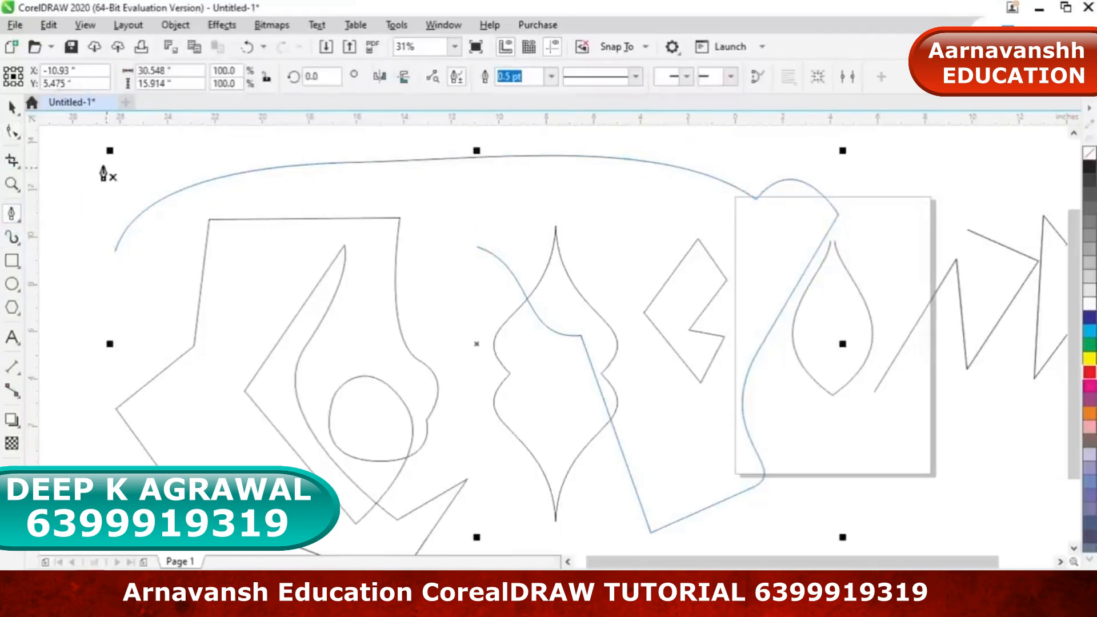
double_click(76, 377)
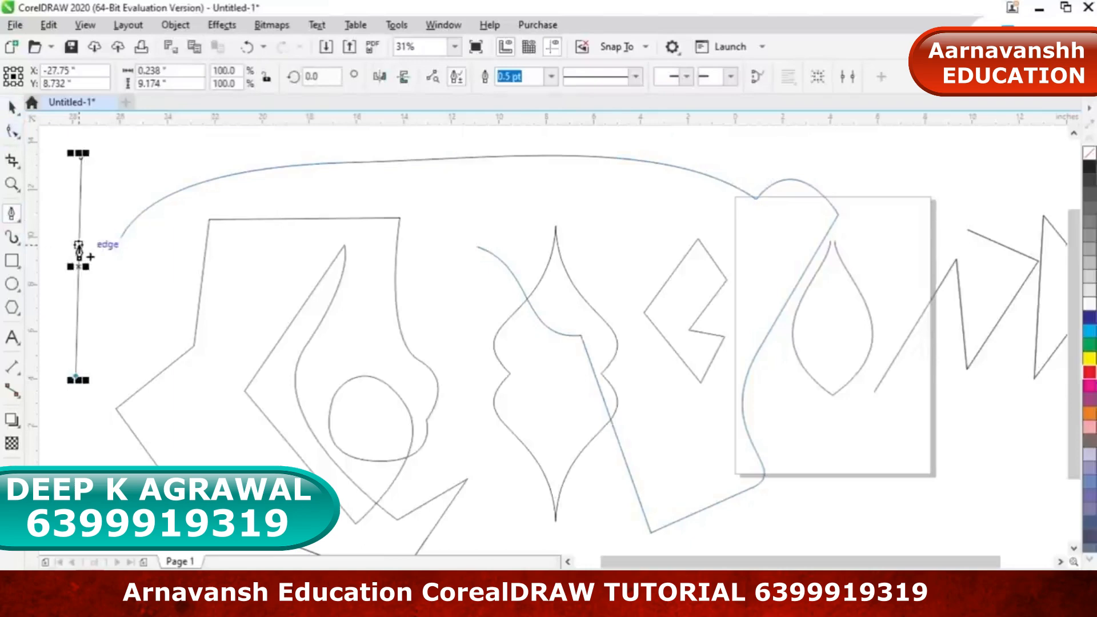
click(11, 131)
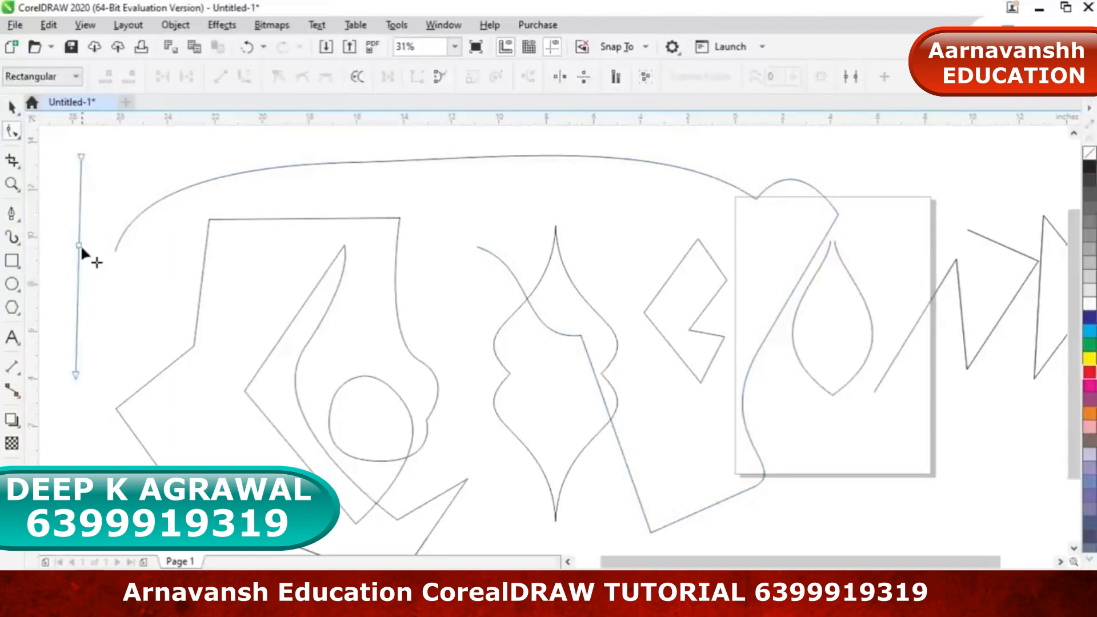
drag(80, 245, 38, 262)
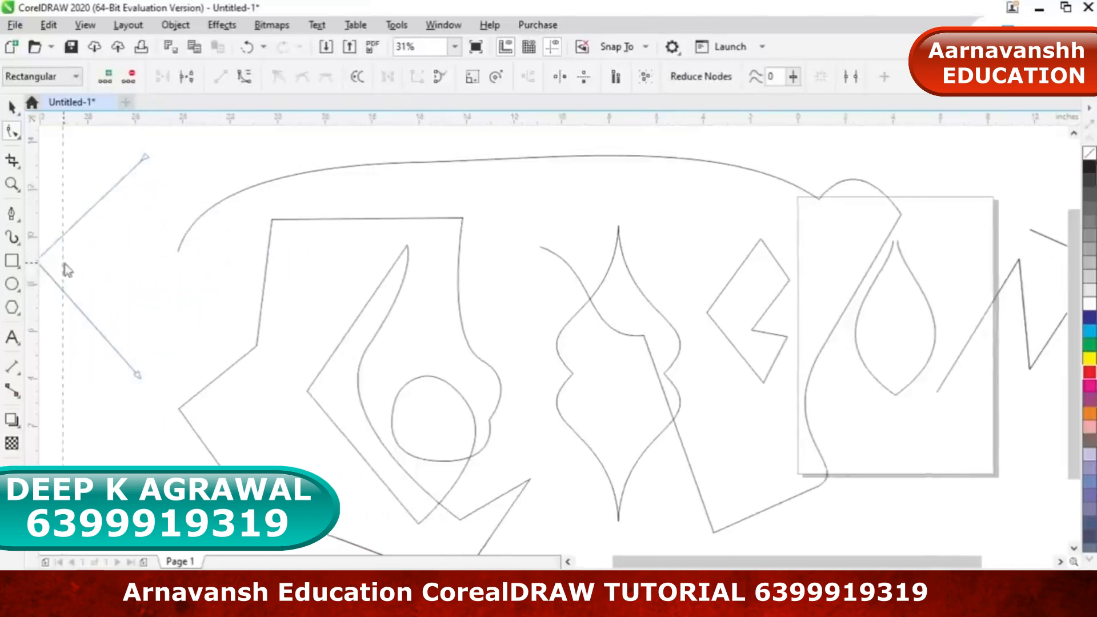
Convert the angle's upper segment to a curve and bend it into an S shape
click(109, 266)
click(564, 559)
click(146, 255)
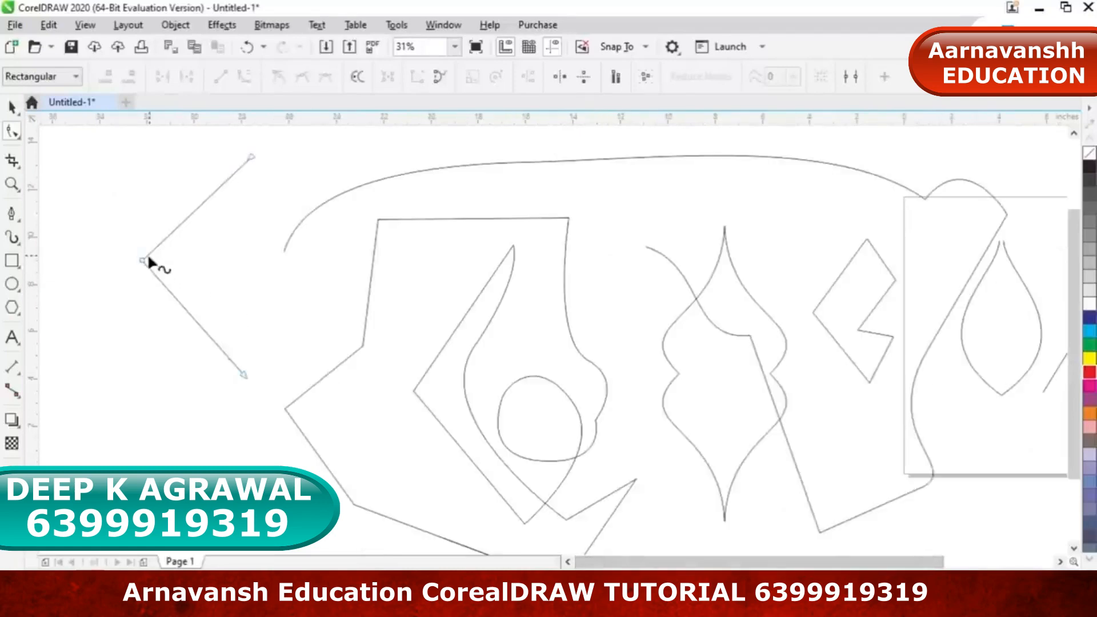
click(146, 260)
click(244, 76)
mouse_move(176, 228)
mouse_down()
mouse_move(207, 268)
mouse_move(219, 198)
mouse_move(203, 173)
mouse_move(173, 193)
mouse_move(193, 197)
mouse_up()
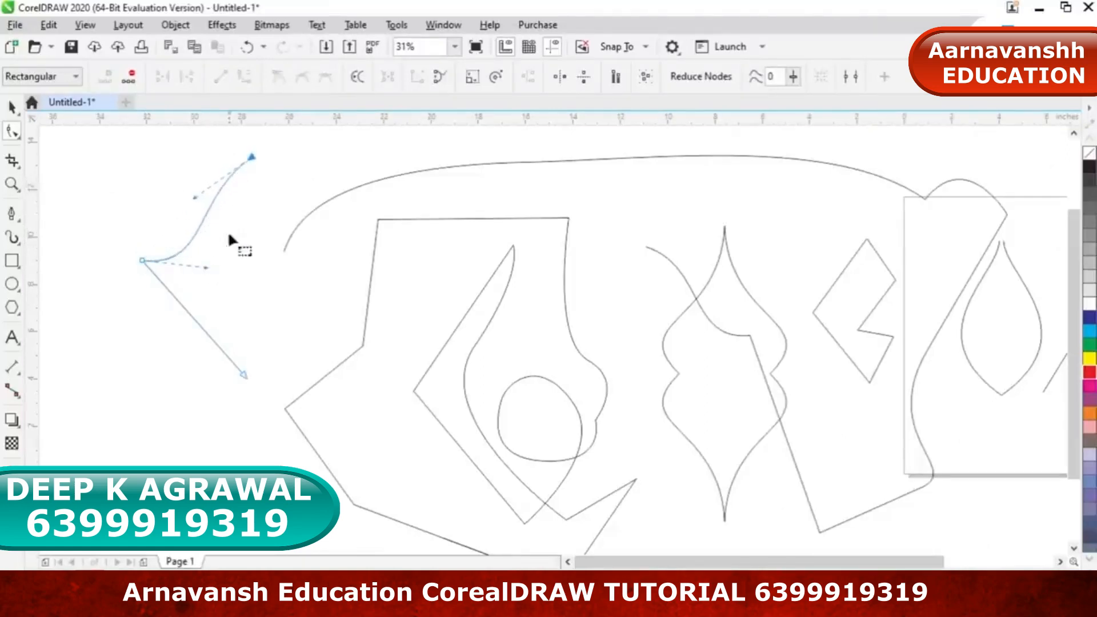
Move a new node on the angle's lower segment outward and curve the stretch between that node and the corner
double_click(191, 314)
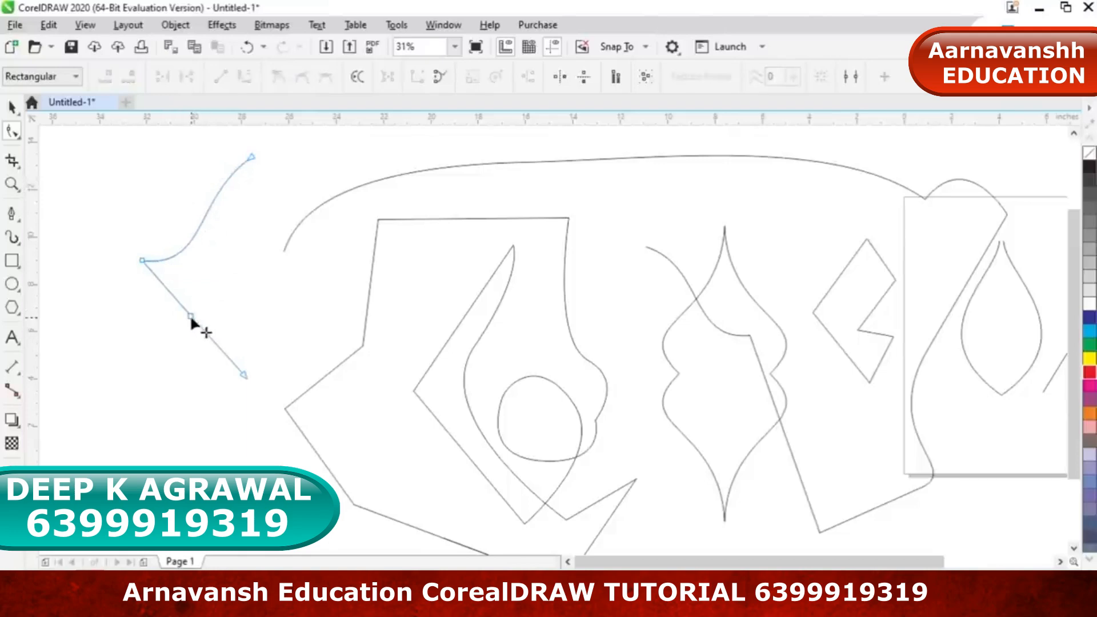
click(190, 314)
key(ctrl+z)
click(154, 316)
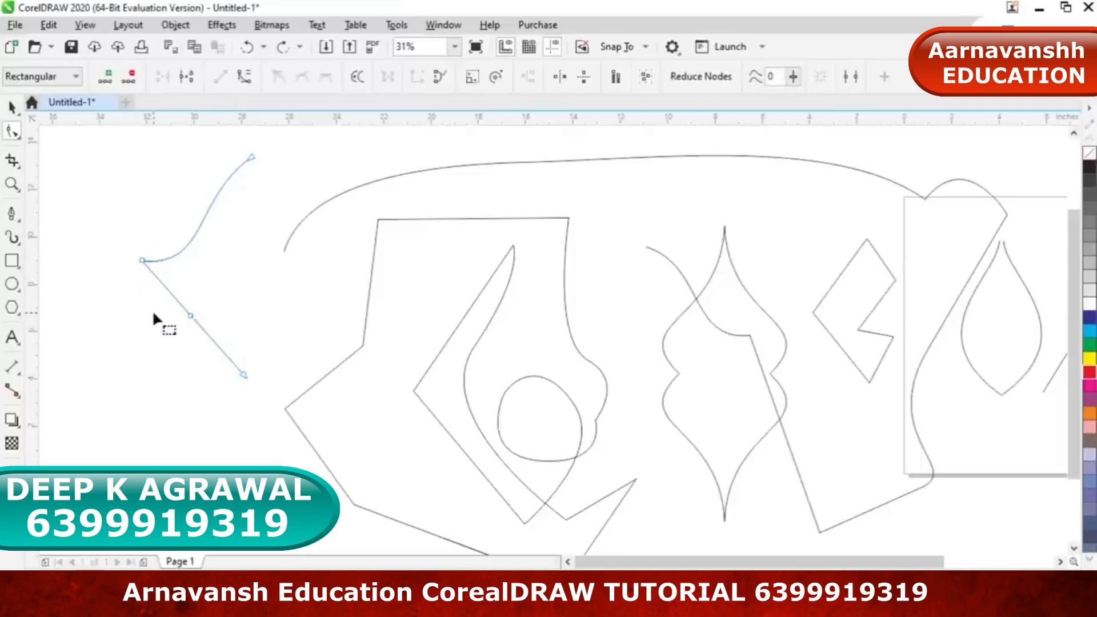
drag(211, 337, 170, 333)
click(245, 75)
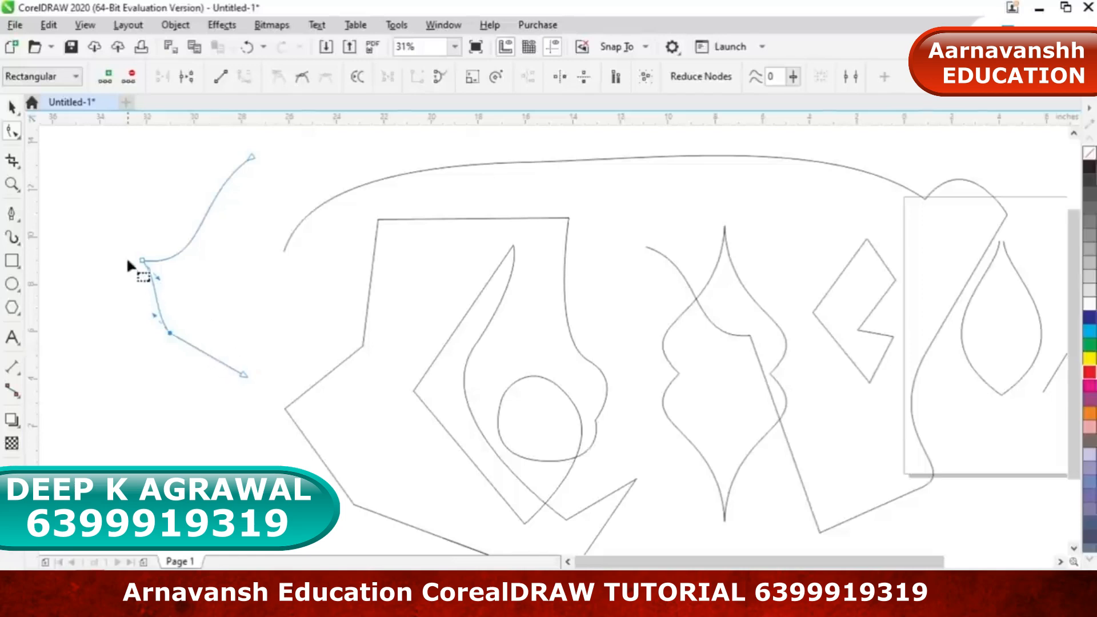
click(143, 261)
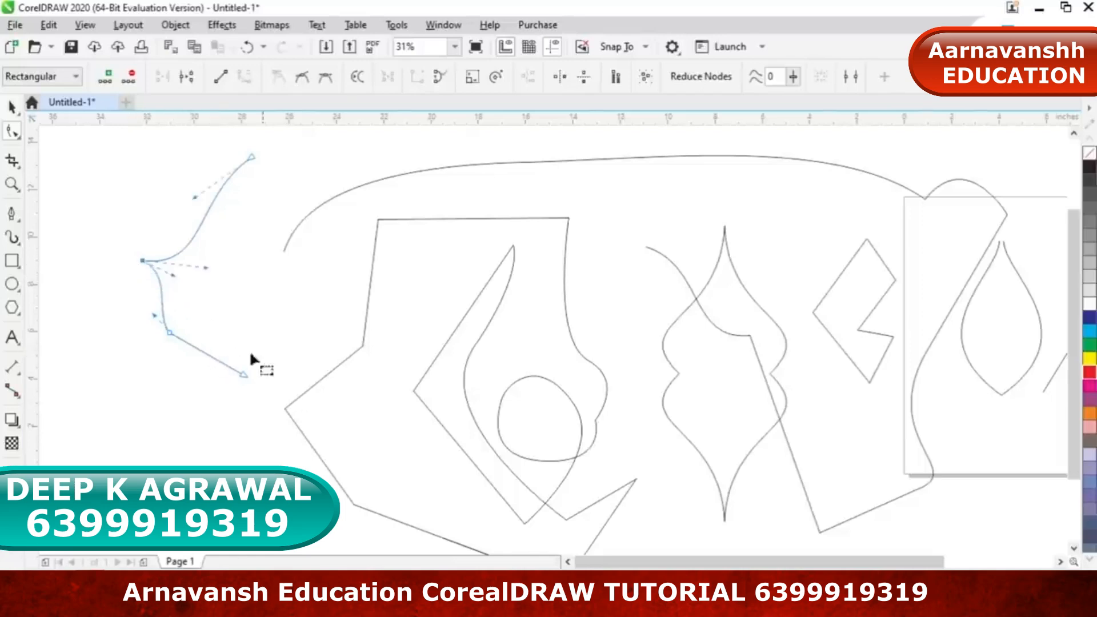
Add a node partway along the angle's upper curve and shift it outward, undoing the last adjustment
click(250, 155)
click(142, 261)
click(205, 216)
drag(203, 209, 231, 192)
key(ctrl+z)
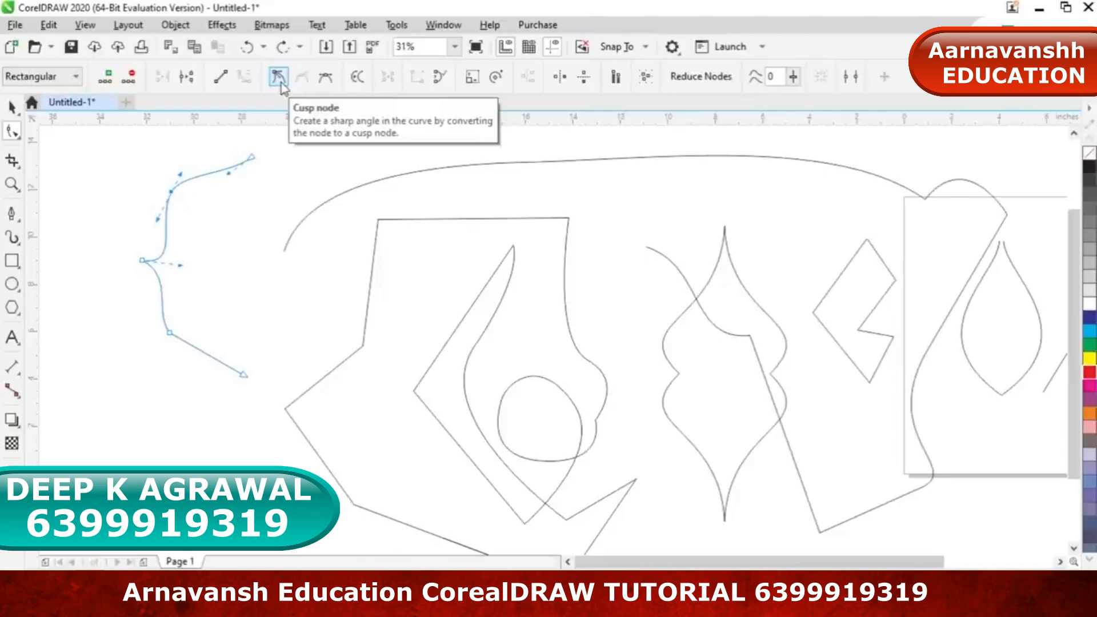
Make the node on the upper curve a cusp and reshape the curves on both sides of it with its handles
click(278, 78)
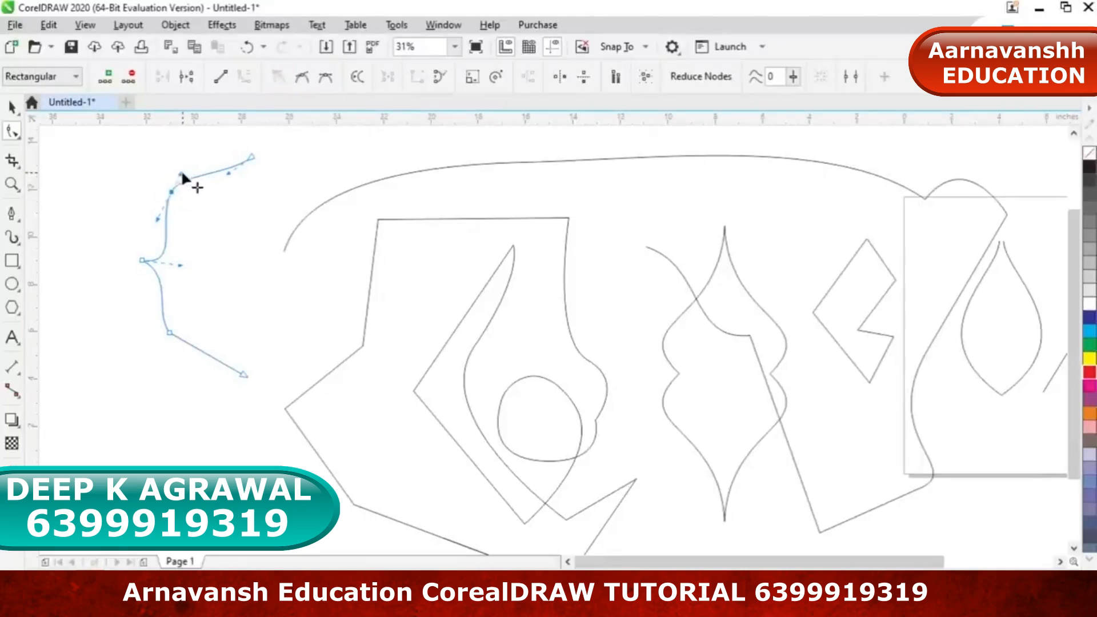
drag(181, 172, 132, 212)
drag(234, 216, 255, 207)
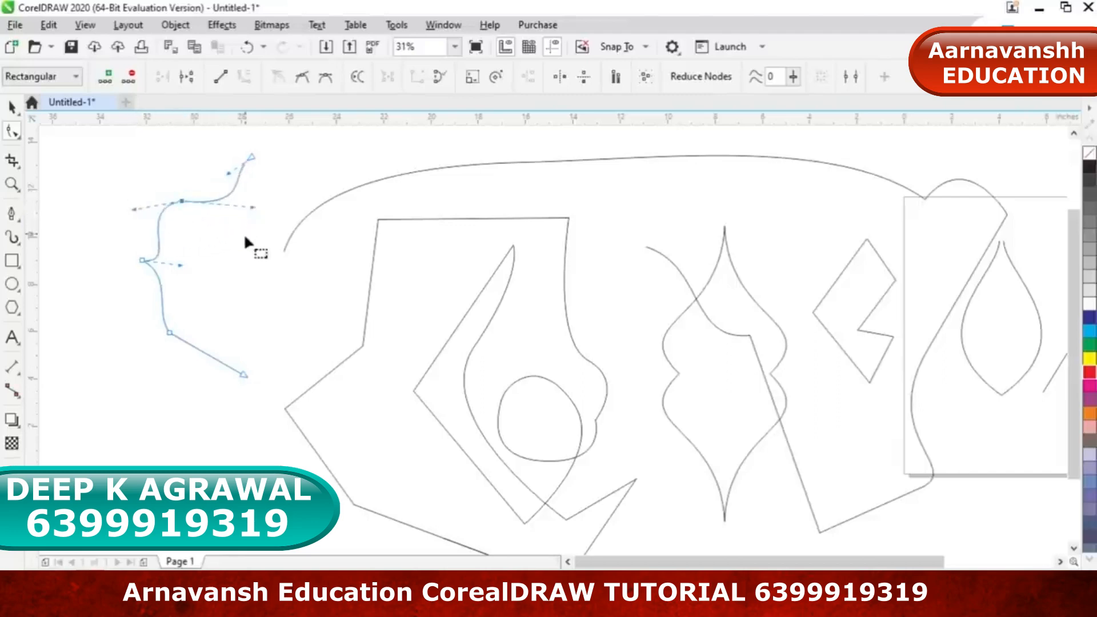
Convert the outline's lowest straight segment to a curve and bend it into an upward arch
click(205, 353)
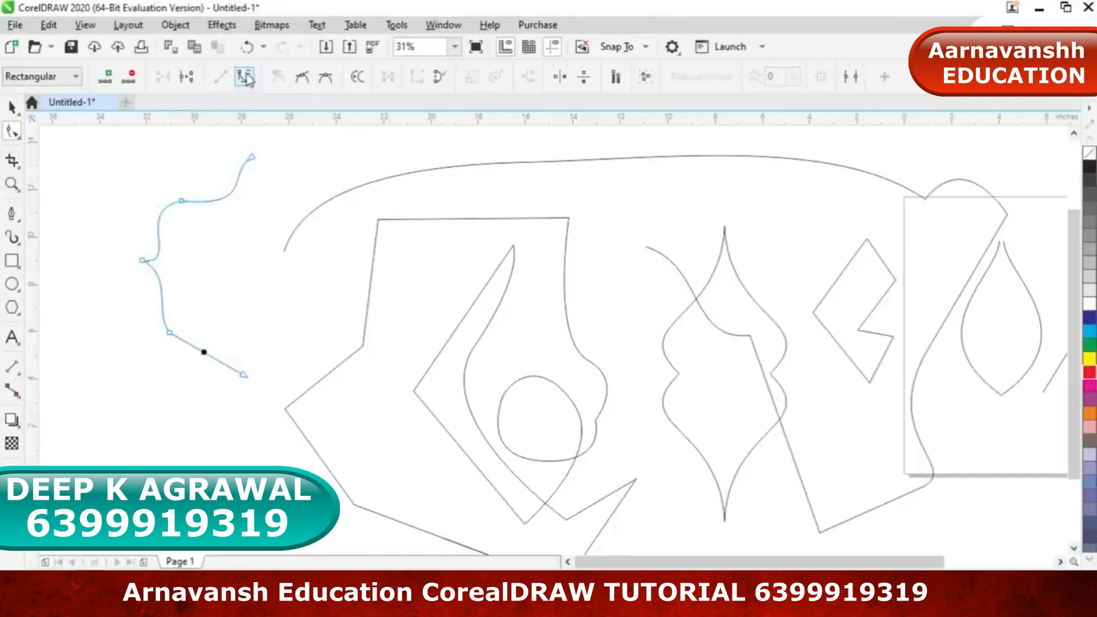
click(244, 76)
drag(206, 353, 164, 335)
Move the finished half outline further away from the other shapes, into the empty area beyond the long arc
click(12, 106)
click(152, 354)
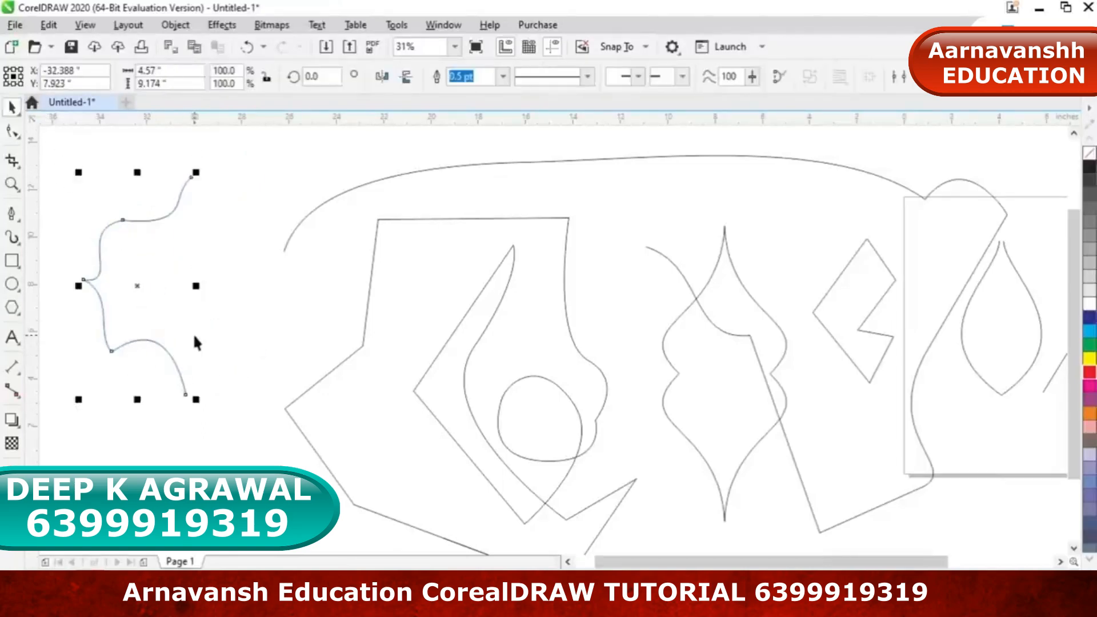
scroll(194, 336, left, 5)
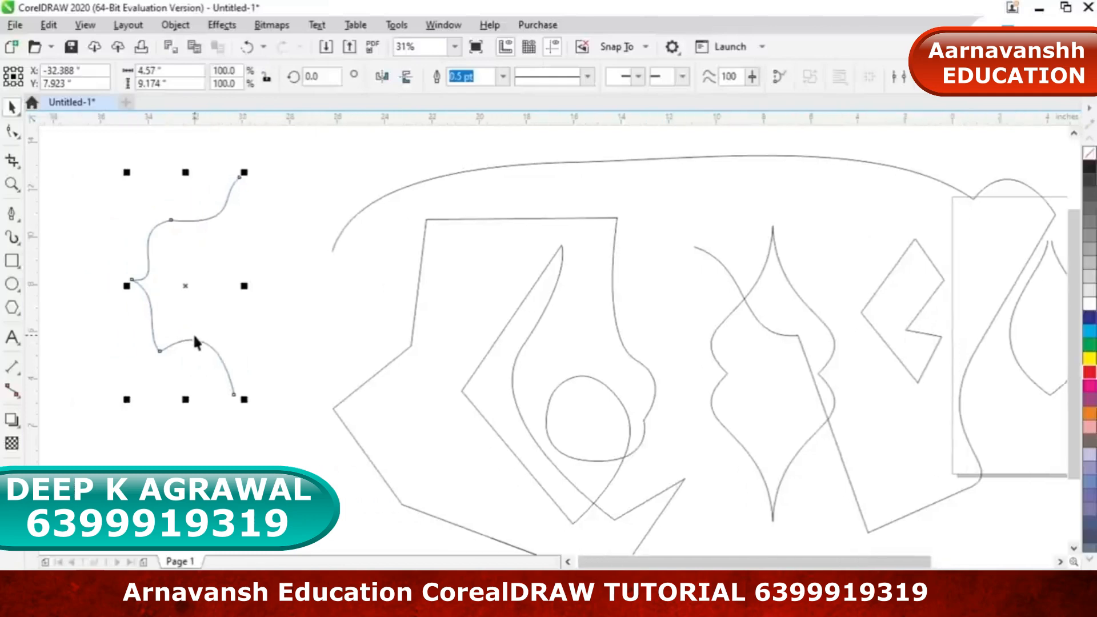
drag(241, 286, 121, 296)
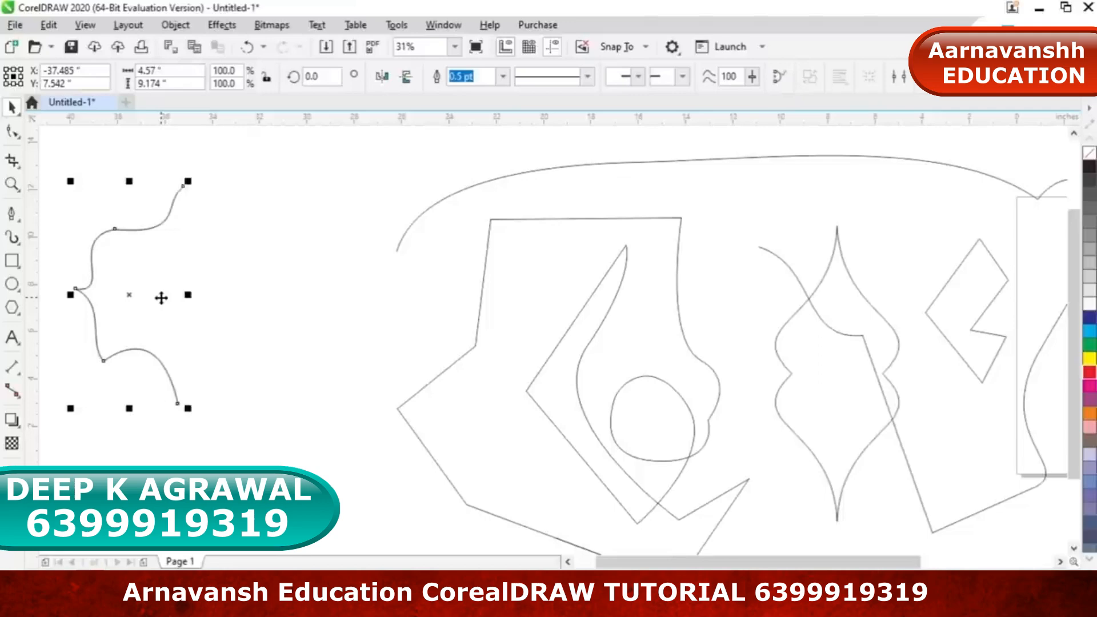
Place a horizontally mirrored copy beside the half outline to form a symmetrical frame, and select both halves
drag(76, 294, 297, 294)
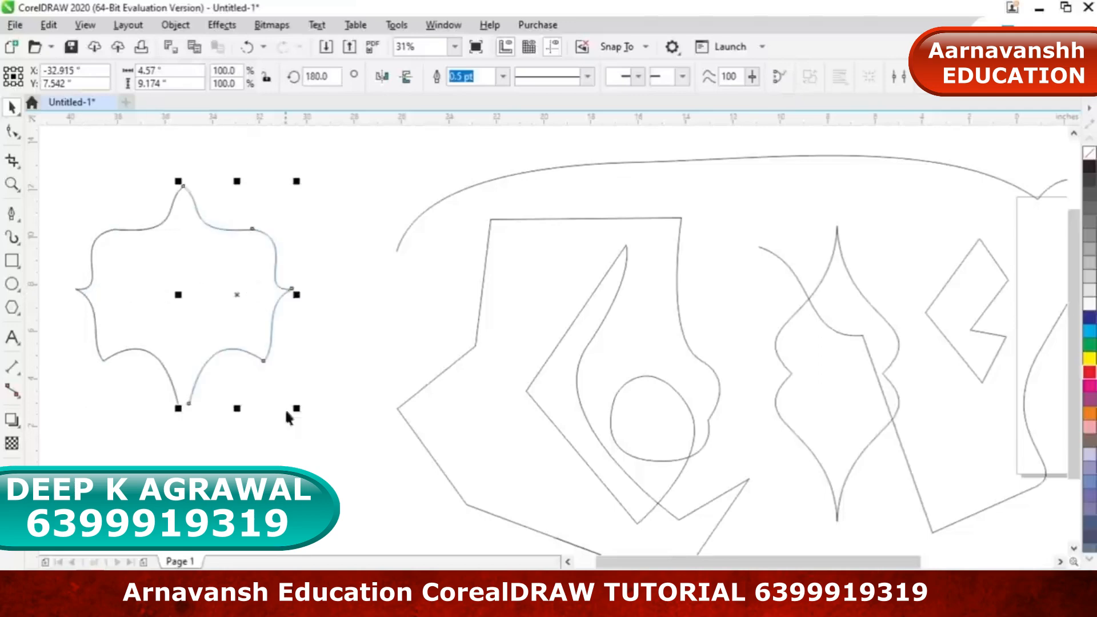
click(231, 377)
drag(53, 162, 366, 475)
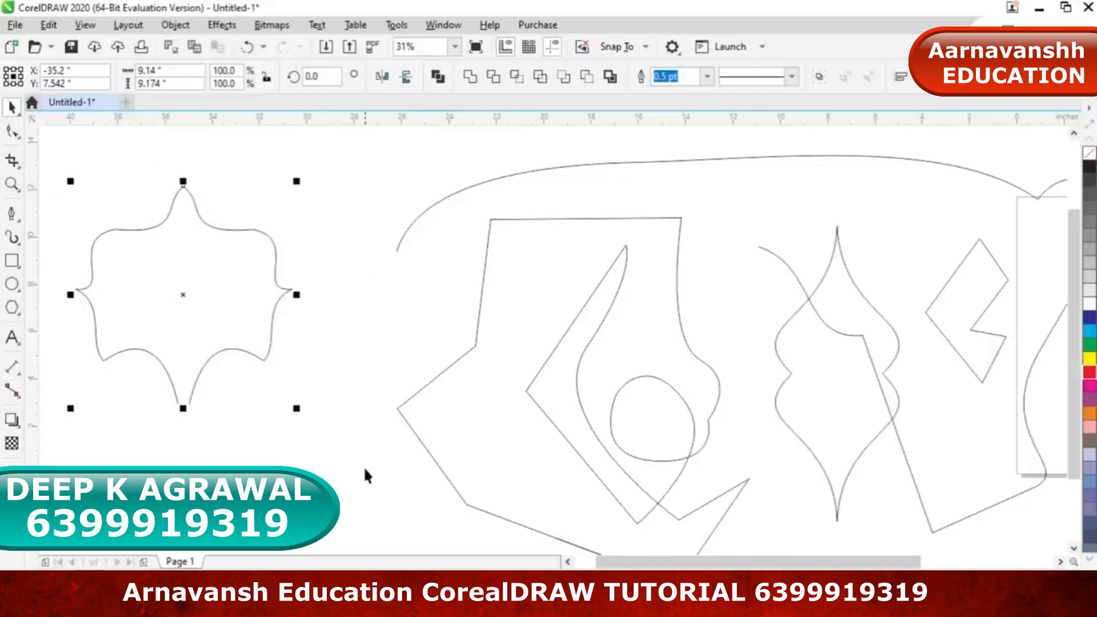
Choose the B-Spline tool for drawing and zoom out to 23% to show all the shapes
click(10, 213)
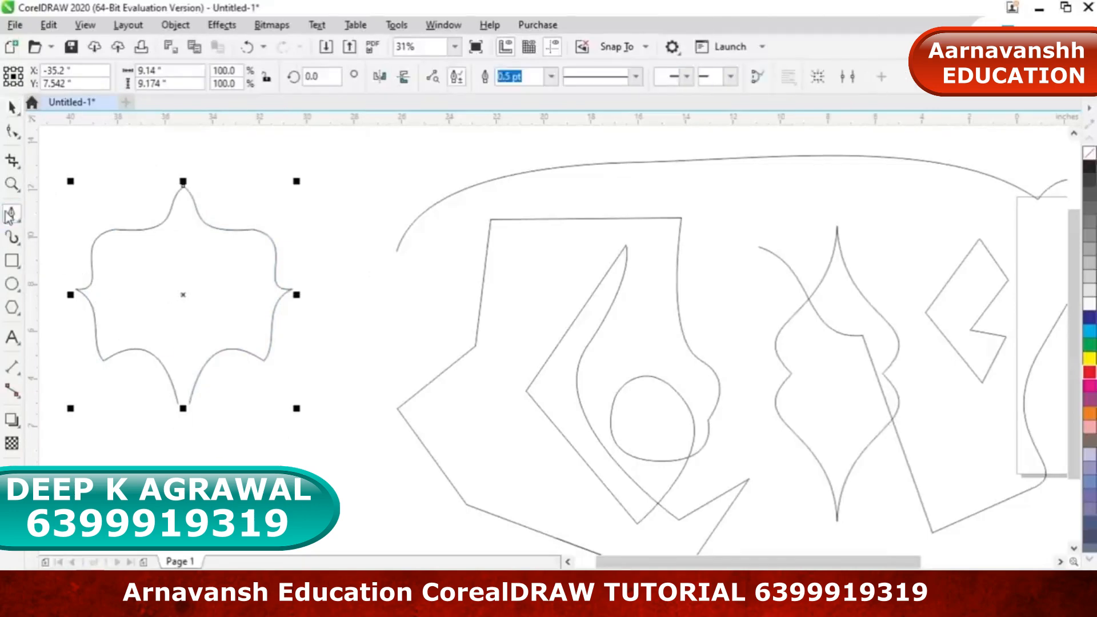
scroll(37, 257, down, 1)
click(16, 216)
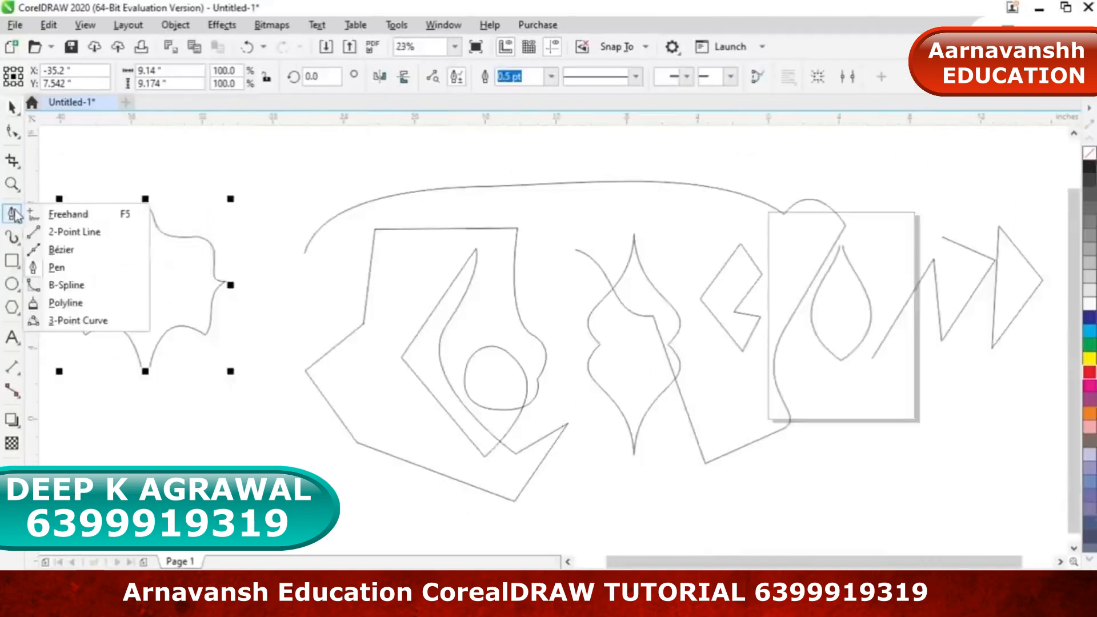
click(65, 284)
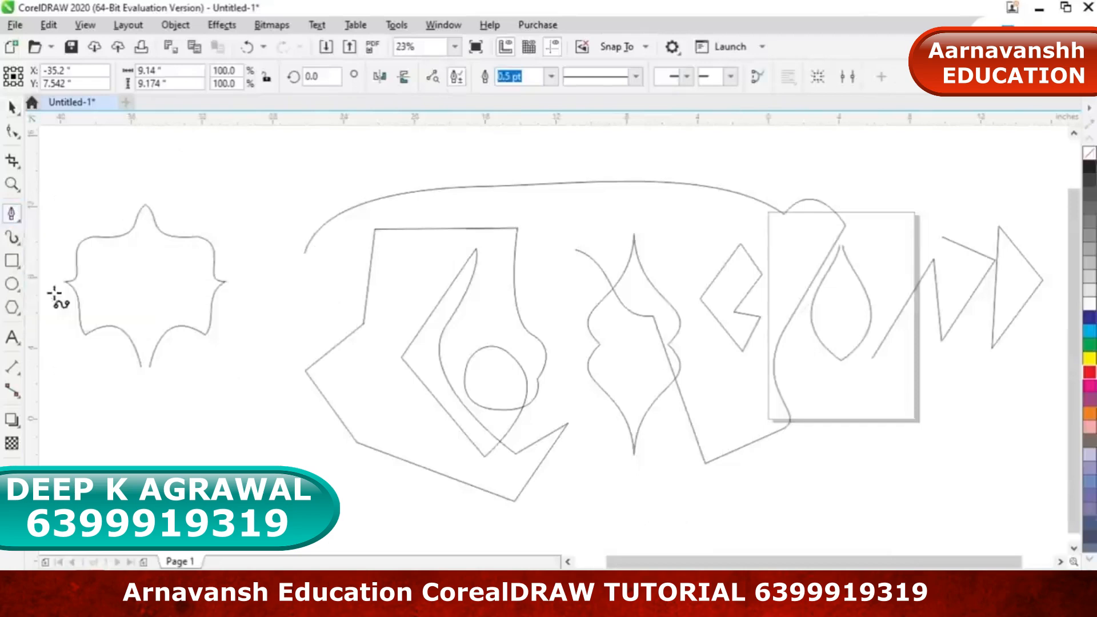
scroll(980, 509, down, 1)
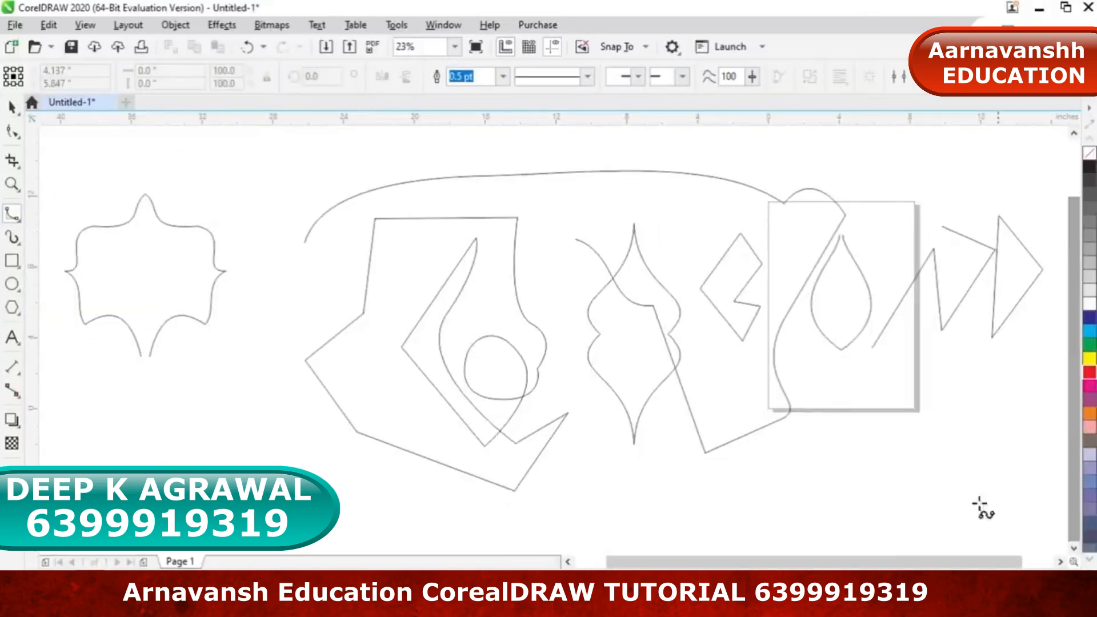
click(142, 467)
click(266, 333)
click(325, 412)
click(575, 312)
click(697, 376)
click(786, 462)
click(870, 421)
click(864, 344)
click(747, 282)
click(742, 351)
click(779, 393)
click(844, 393)
click(804, 335)
click(774, 344)
click(786, 377)
click(822, 372)
click(800, 362)
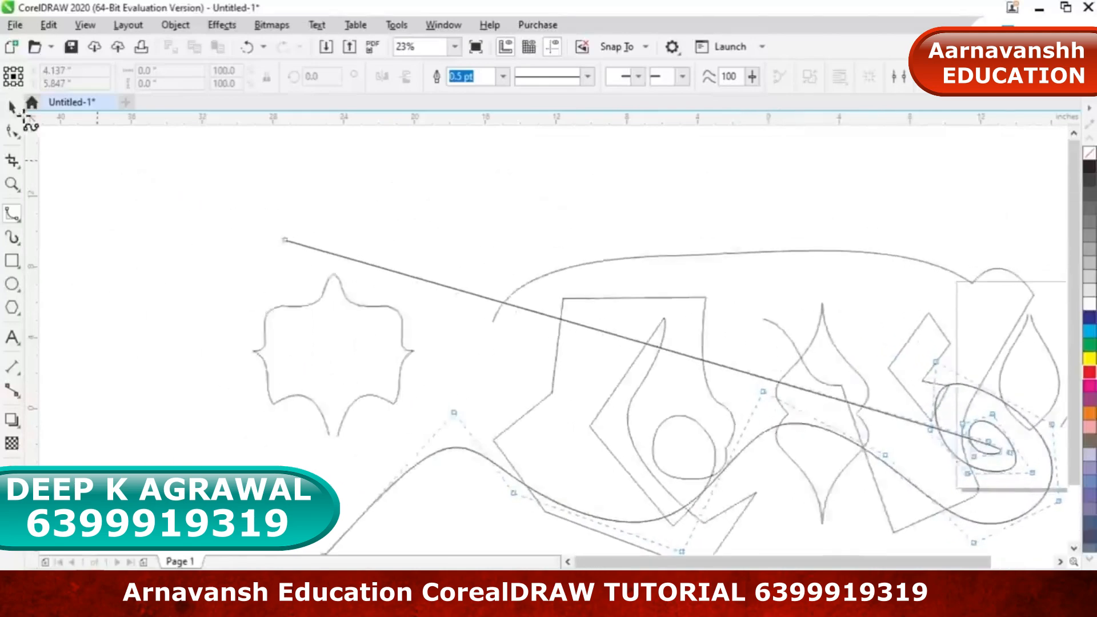
key(Escape)
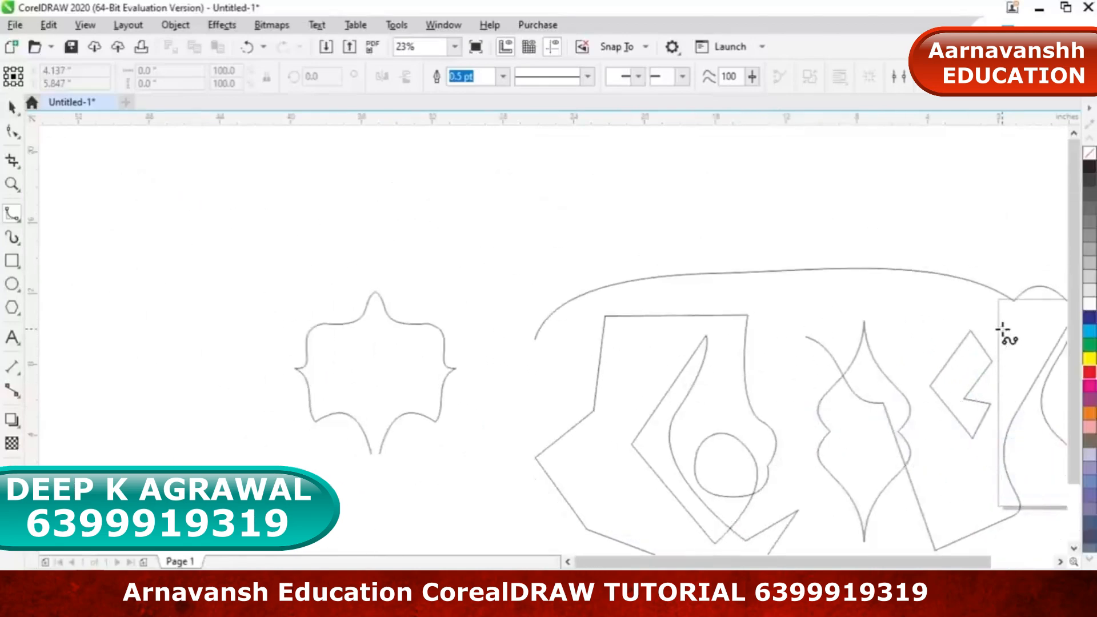
Draw a closed B-spline shape about 44.1 by 26.8 in, with two rounded humps, in the empty area beside the symmetrical frame
scroll(882, 383, down, 2)
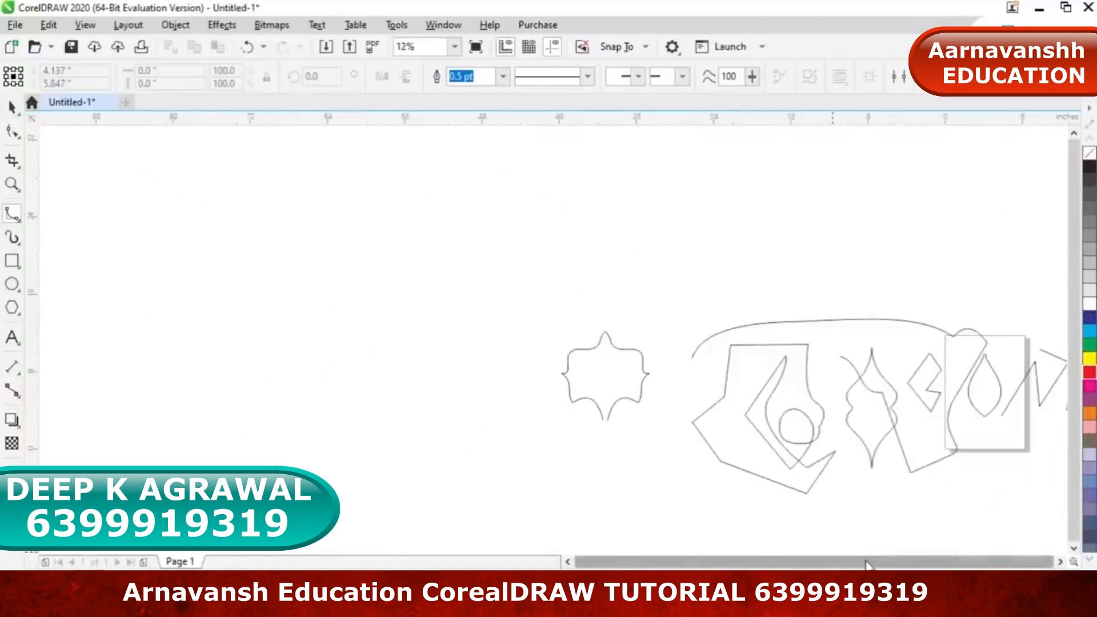
click(161, 355)
click(256, 276)
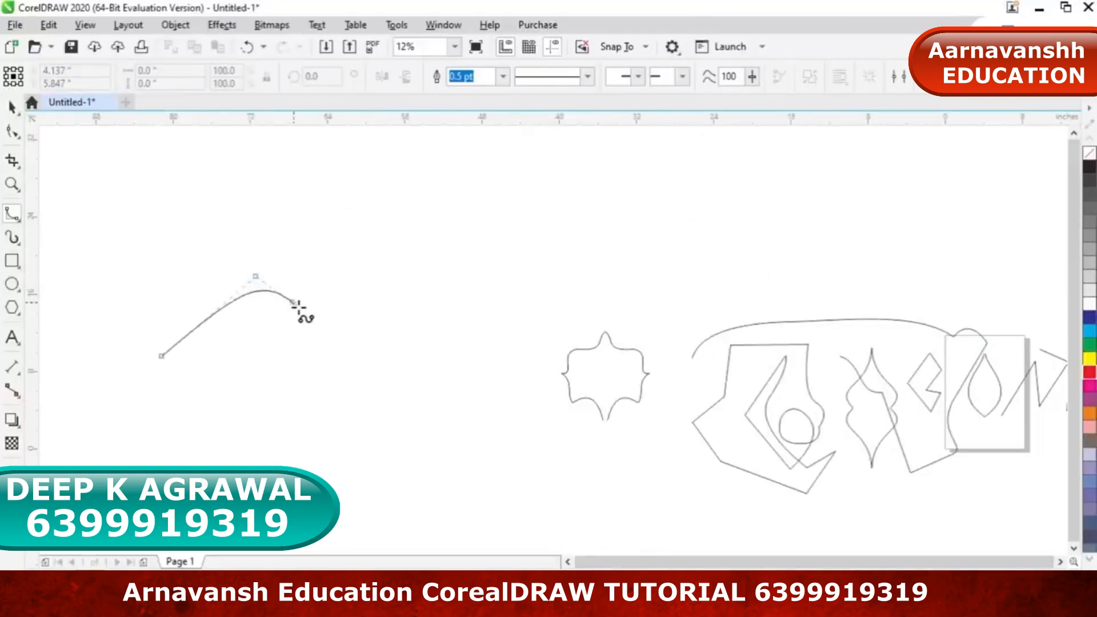
click(361, 353)
click(436, 266)
click(540, 295)
click(538, 389)
click(471, 443)
click(429, 458)
click(367, 470)
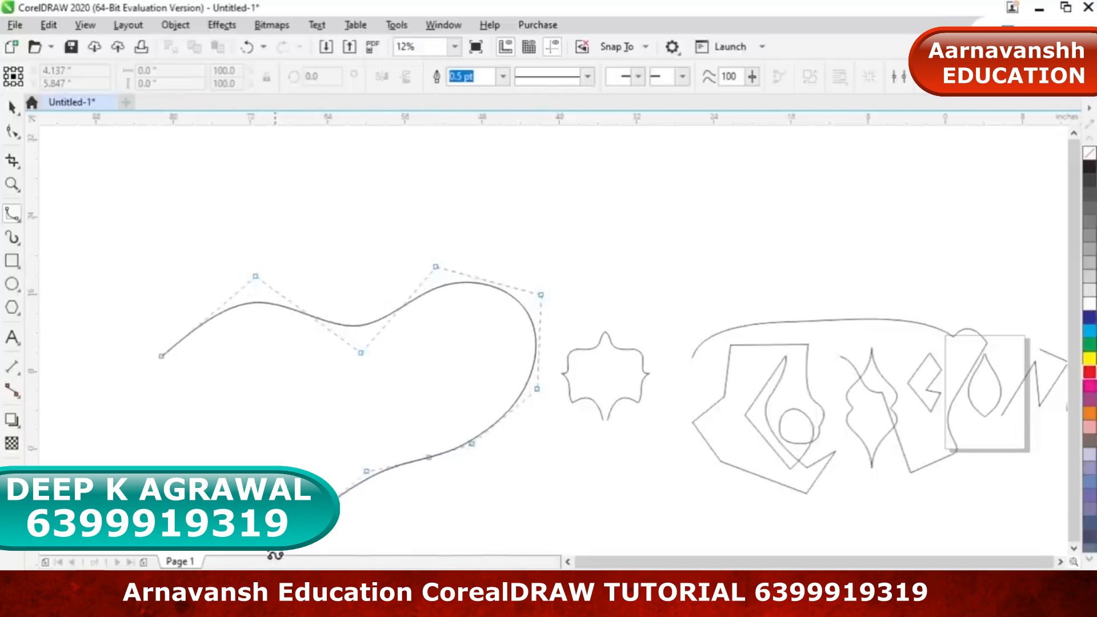
click(99, 448)
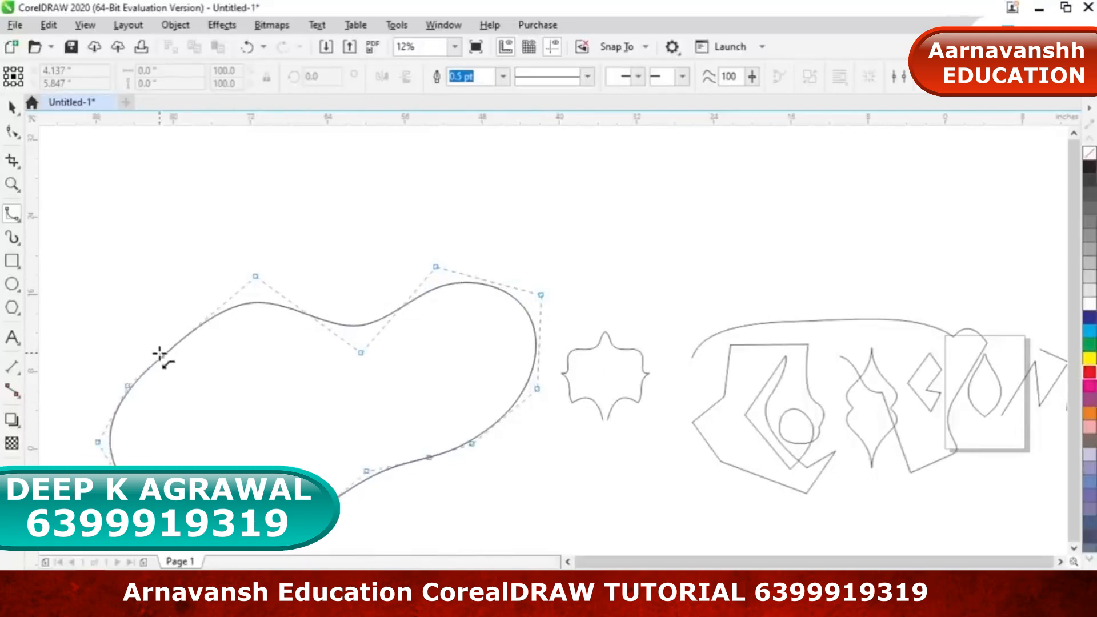
click(161, 355)
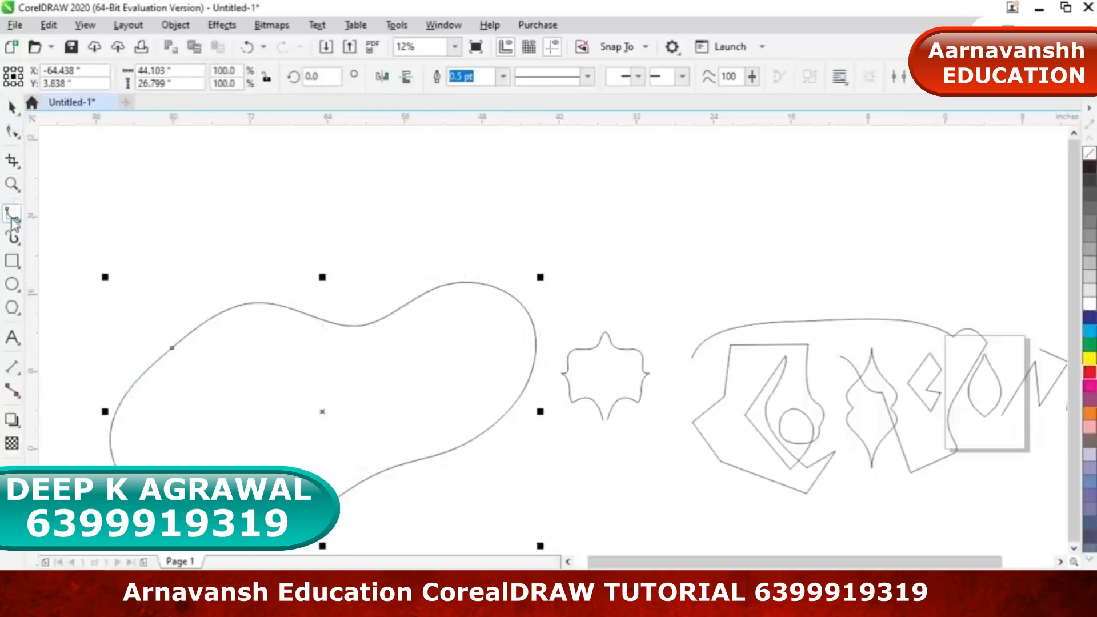
Raise the control point above the B-spline's first hump and lower the one in the dip between the humps
click(12, 131)
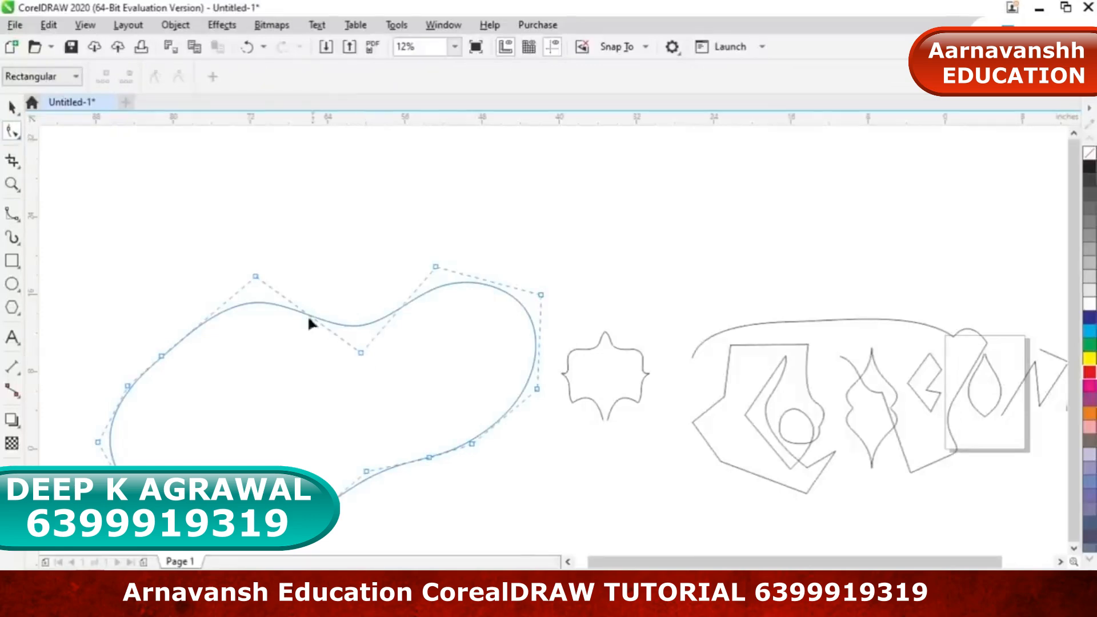
drag(256, 277, 258, 217)
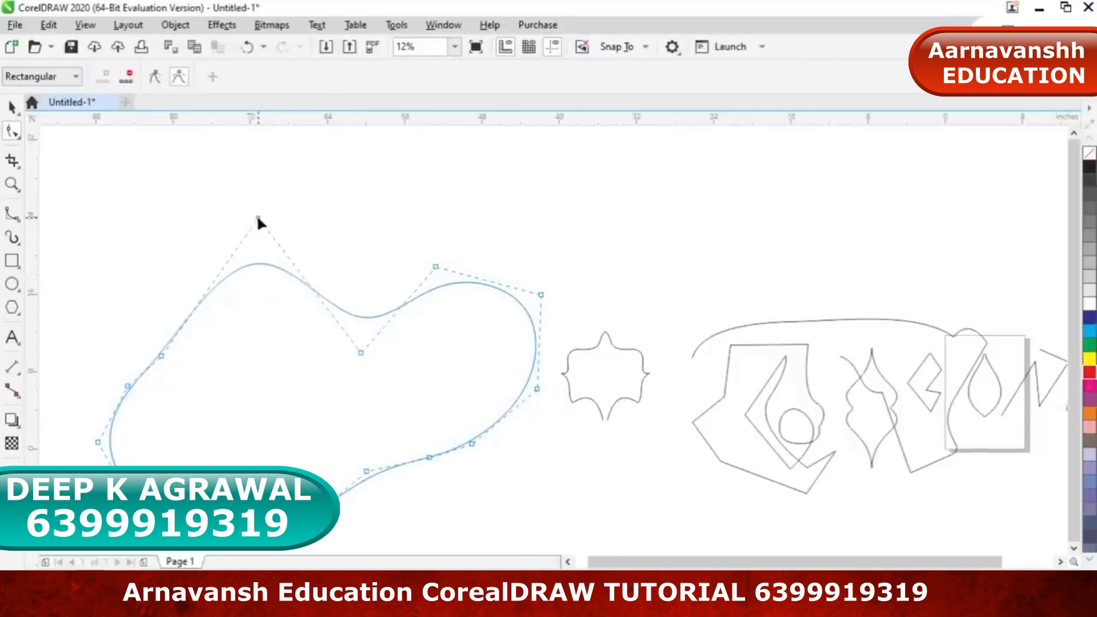
drag(361, 353, 350, 409)
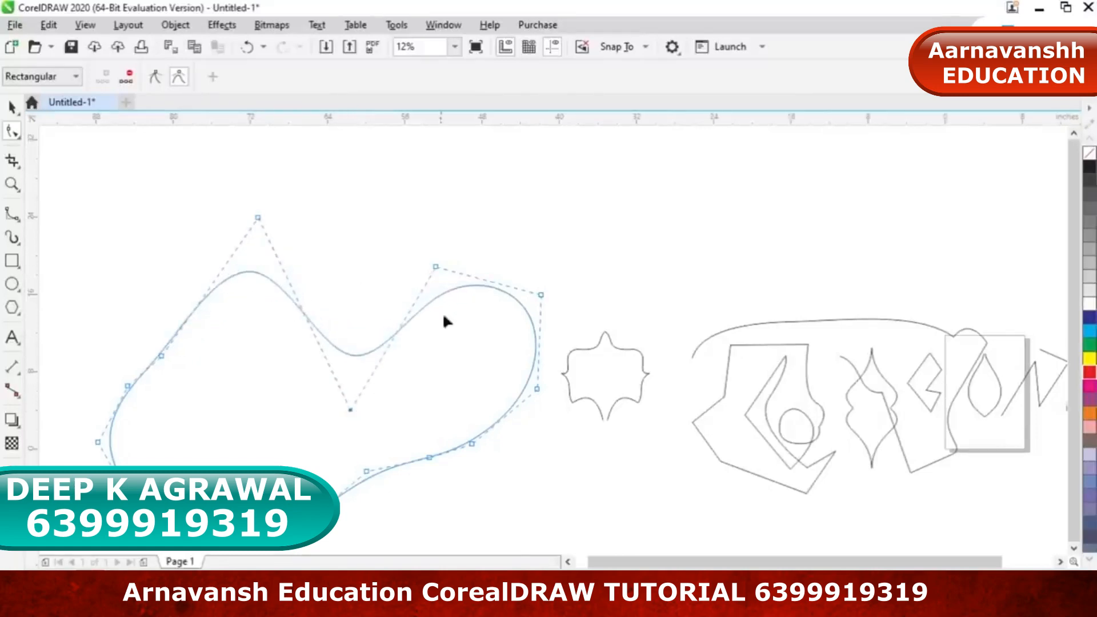
Move the control points on the B-spline's right side and lower edge to round out the second hump
drag(534, 391, 561, 372)
drag(473, 444, 505, 463)
drag(429, 457, 435, 436)
drag(364, 472, 341, 462)
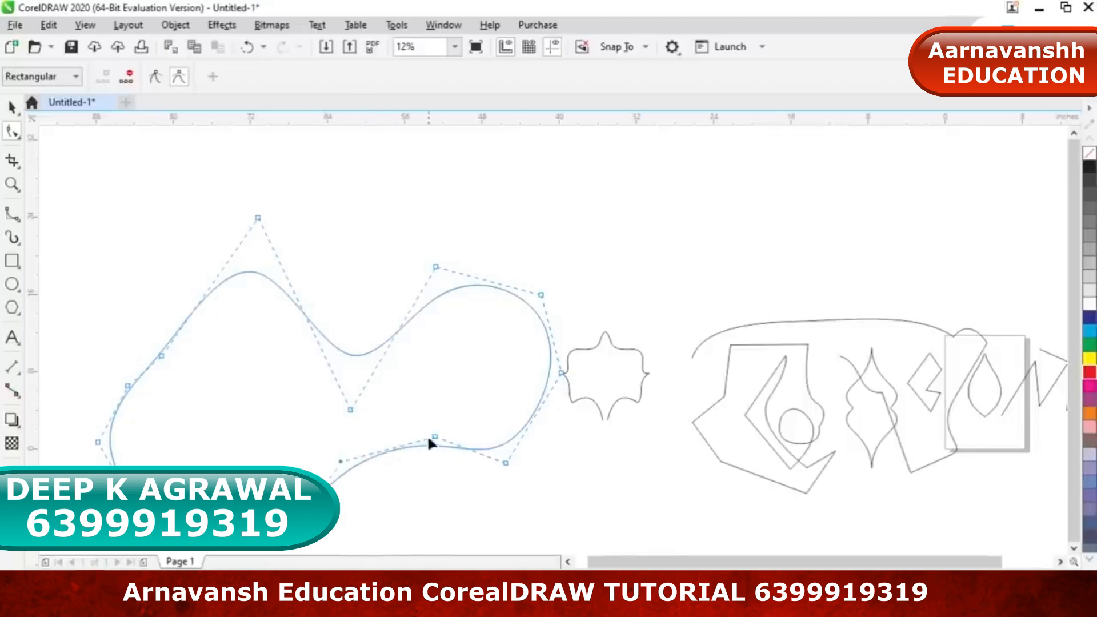
Pull down the control points in the upper dip and on the lower edge and clamp both onto the curve
drag(351, 409, 351, 417)
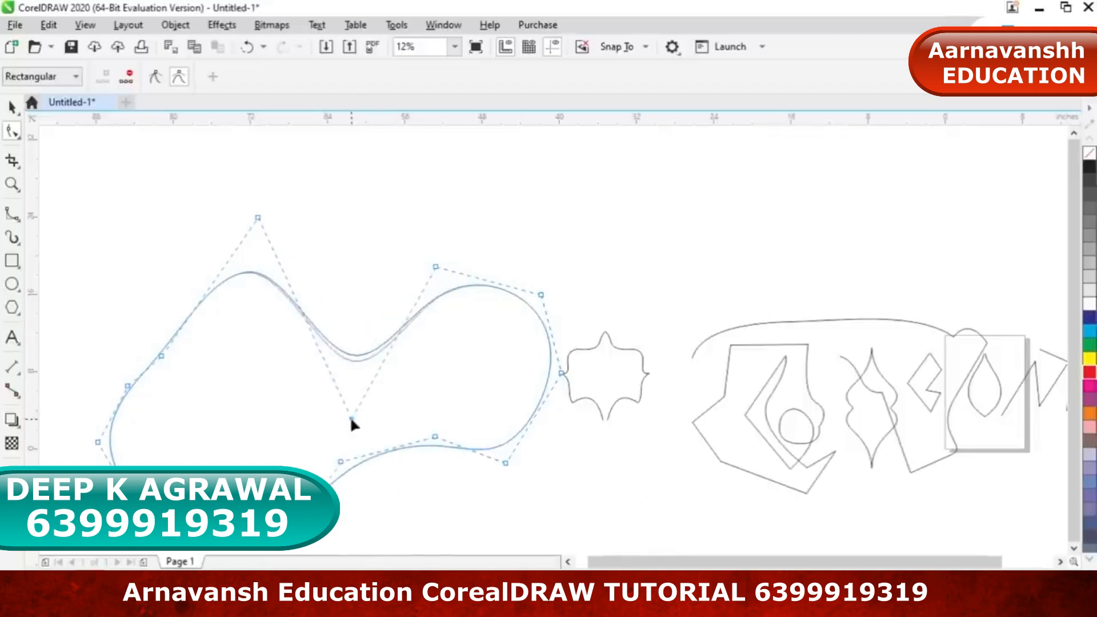
click(154, 80)
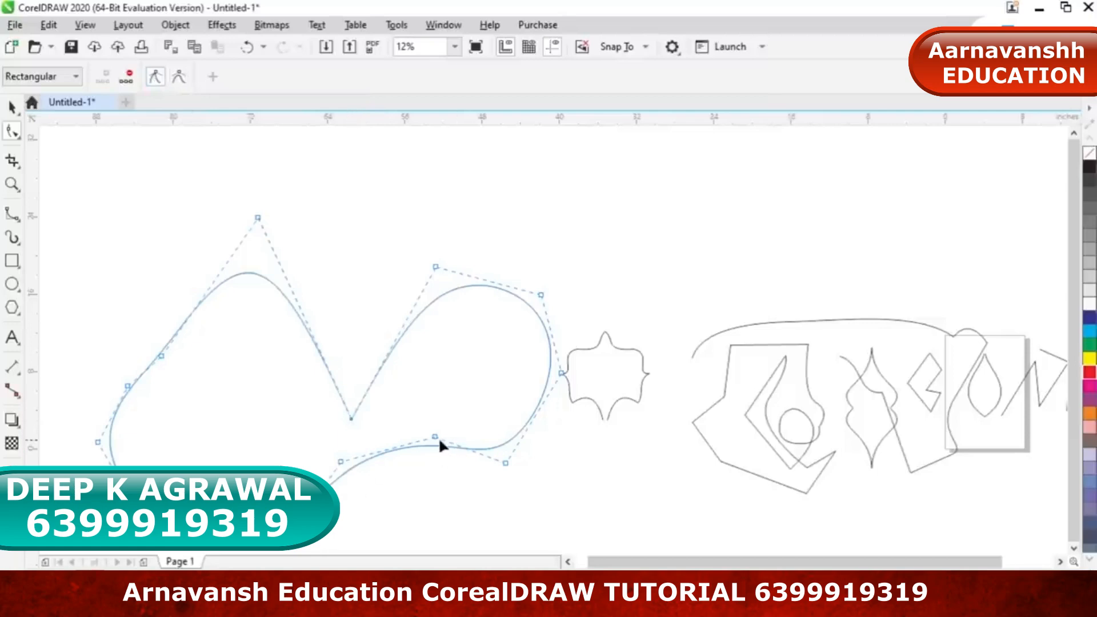
drag(435, 437, 441, 510)
click(154, 77)
Reposition the remaining lower control points and clamp the lowest one to give the B-spline a pointed, heart-like tip
drag(342, 463, 379, 541)
scroll(387, 551, down, 1)
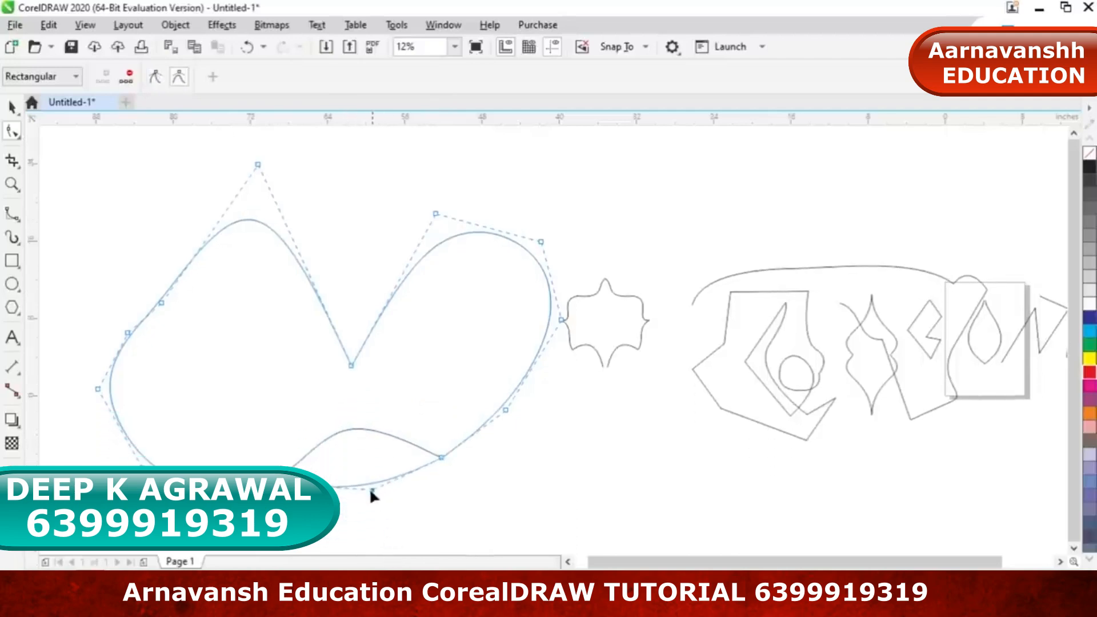
drag(343, 488, 347, 518)
drag(269, 492, 301, 454)
click(349, 521)
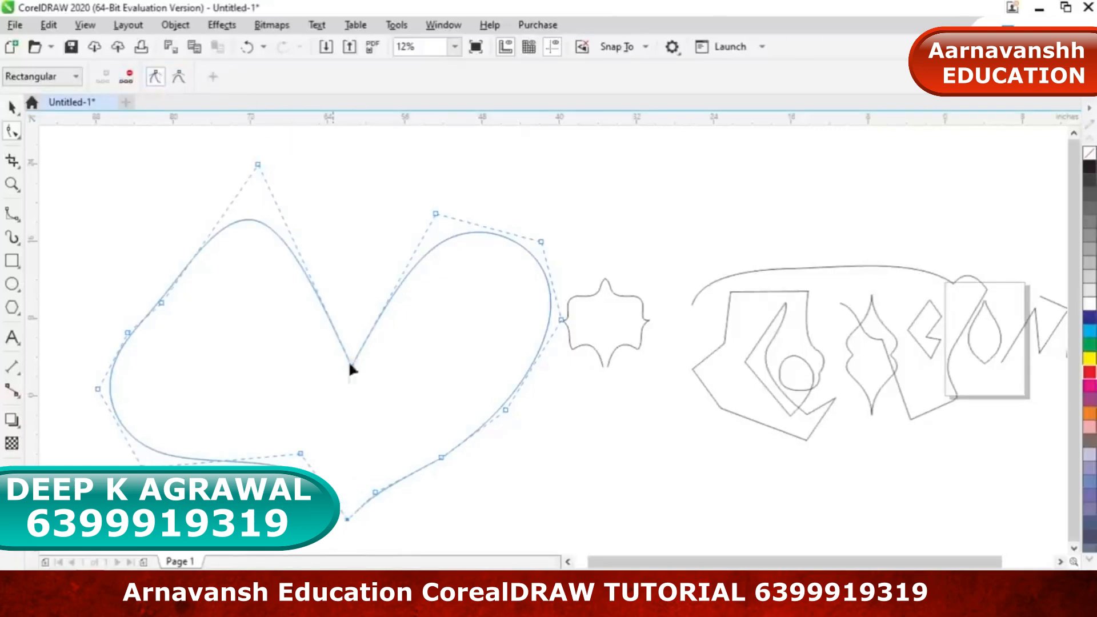
click(483, 481)
click(358, 360)
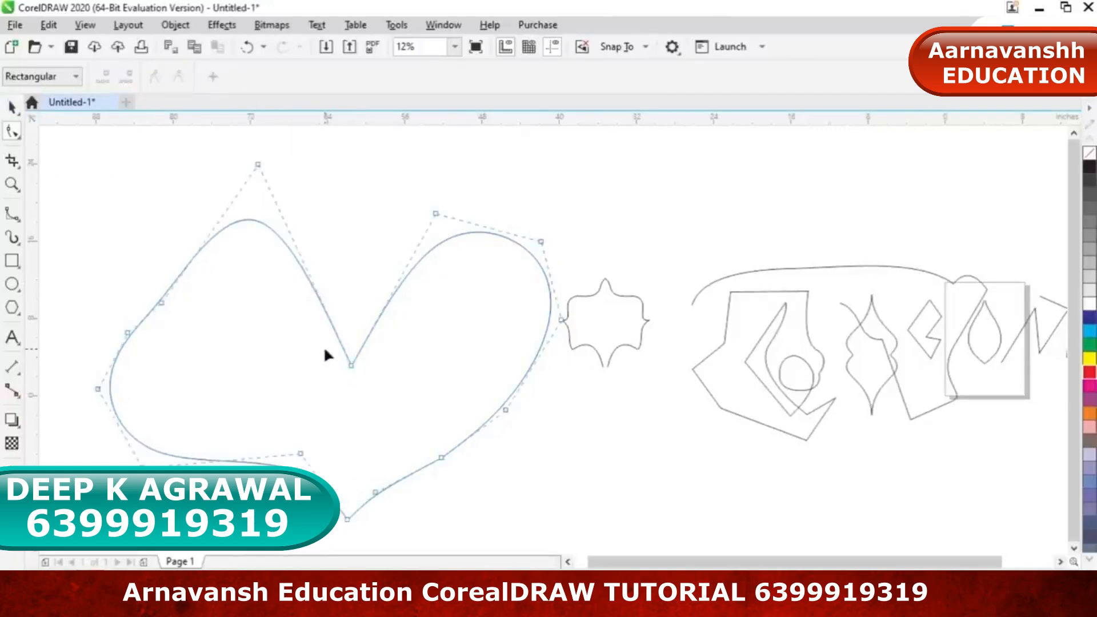
click(11, 107)
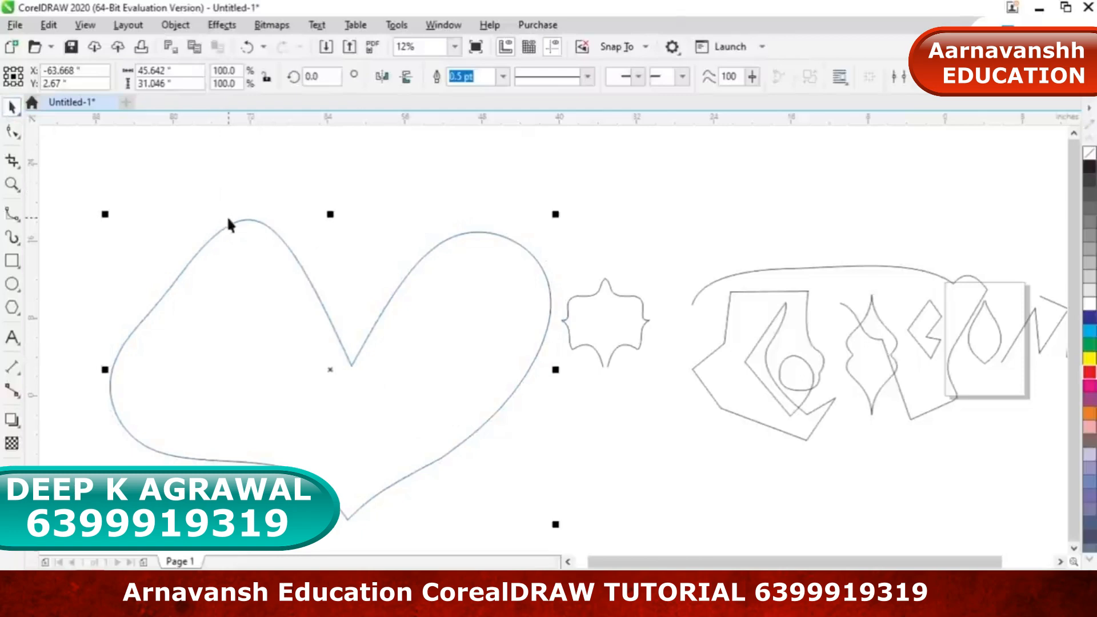
Draw a wavy, looping freehand outline about 103.2 by 41.4 in around the drawn shapes with the Polyline tool
click(11, 216)
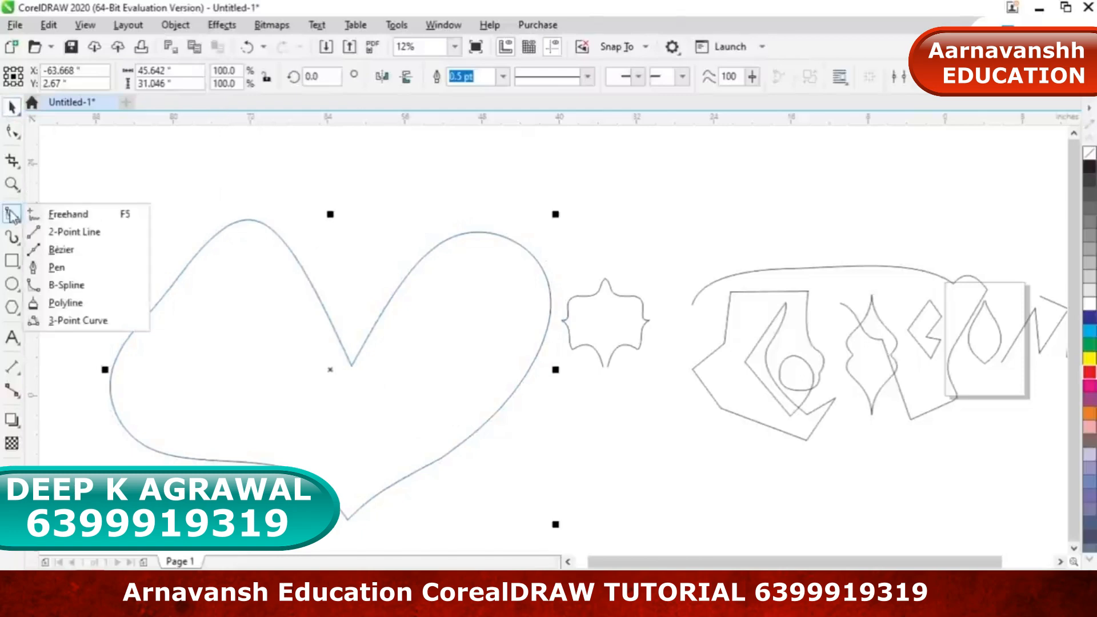
click(71, 286)
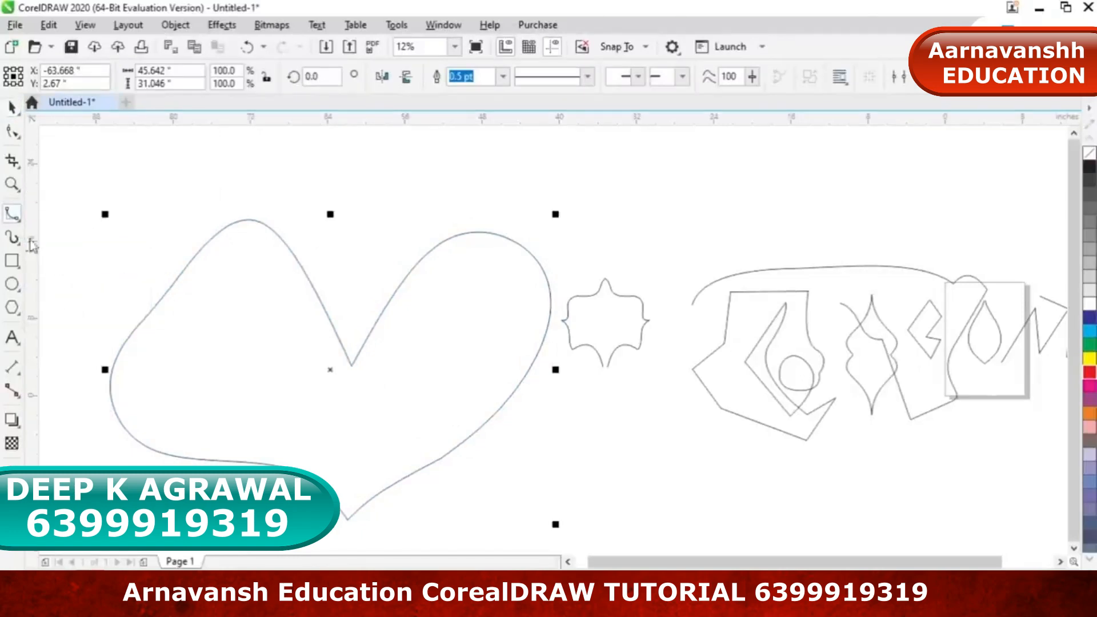
click(12, 216)
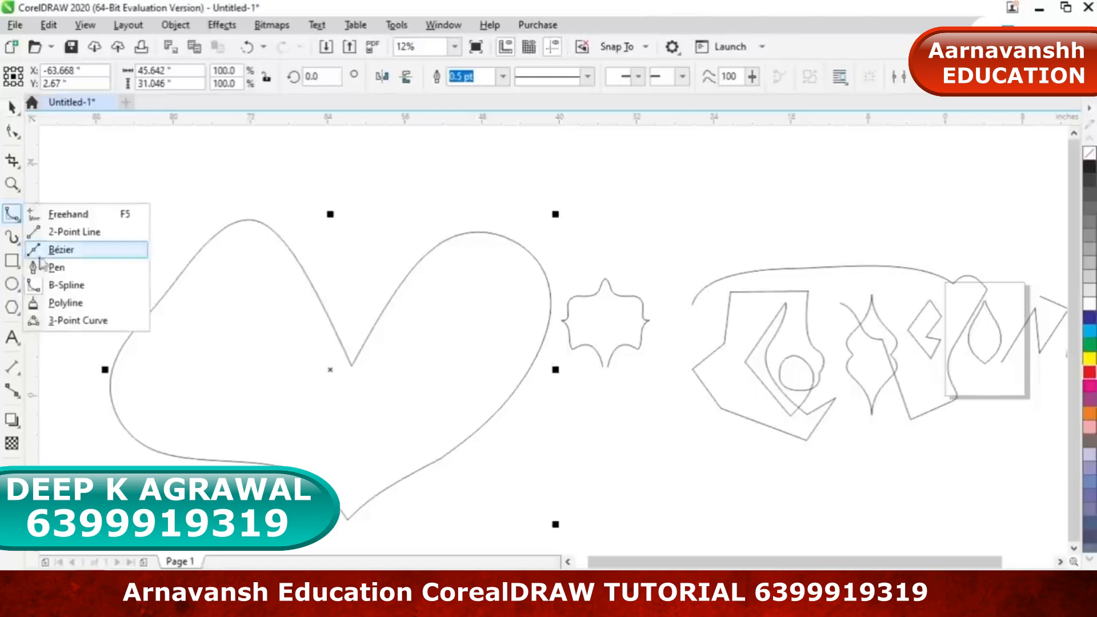
click(65, 303)
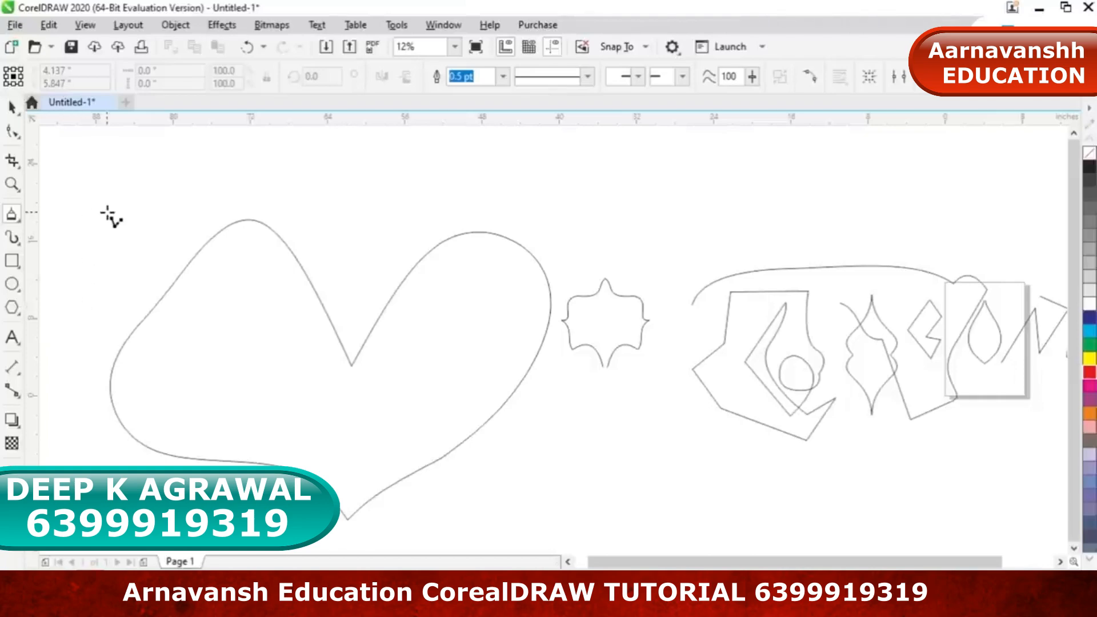
mouse_move(106, 219)
mouse_down()
mouse_move(127, 184)
mouse_move(164, 223)
mouse_move(309, 184)
mouse_move(441, 176)
mouse_move(553, 152)
mouse_move(741, 205)
mouse_move(900, 217)
mouse_move(993, 284)
mouse_move(1056, 279)
mouse_move(1029, 430)
mouse_move(859, 539)
mouse_move(711, 503)
mouse_move(563, 504)
mouse_move(411, 447)
mouse_move(275, 449)
mouse_move(121, 357)
mouse_move(65, 250)
mouse_move(107, 222)
mouse_up()
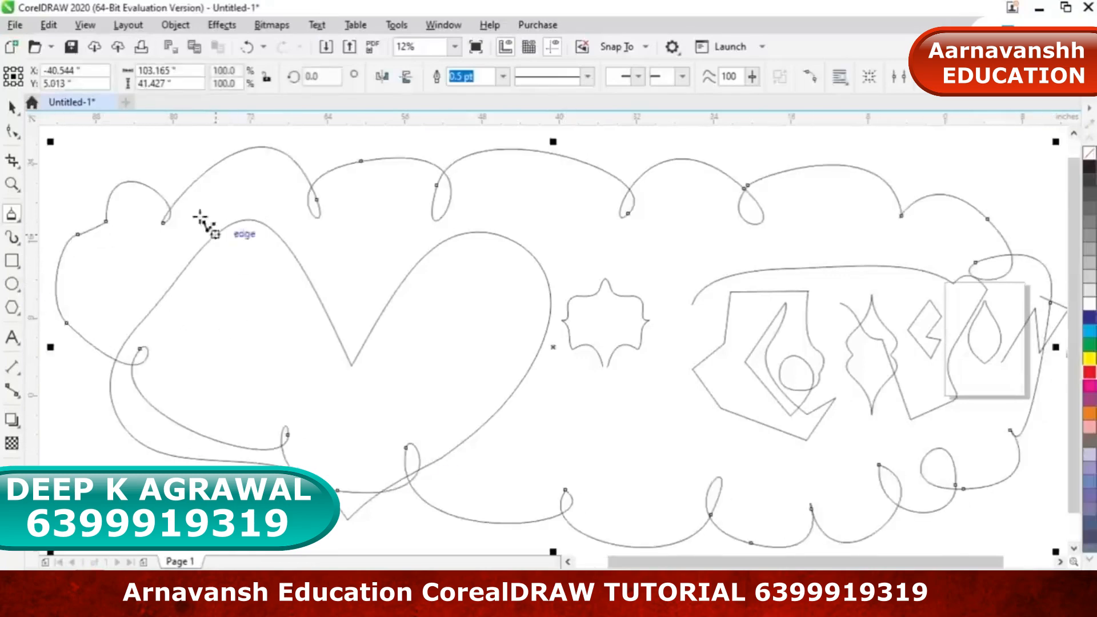
click(13, 106)
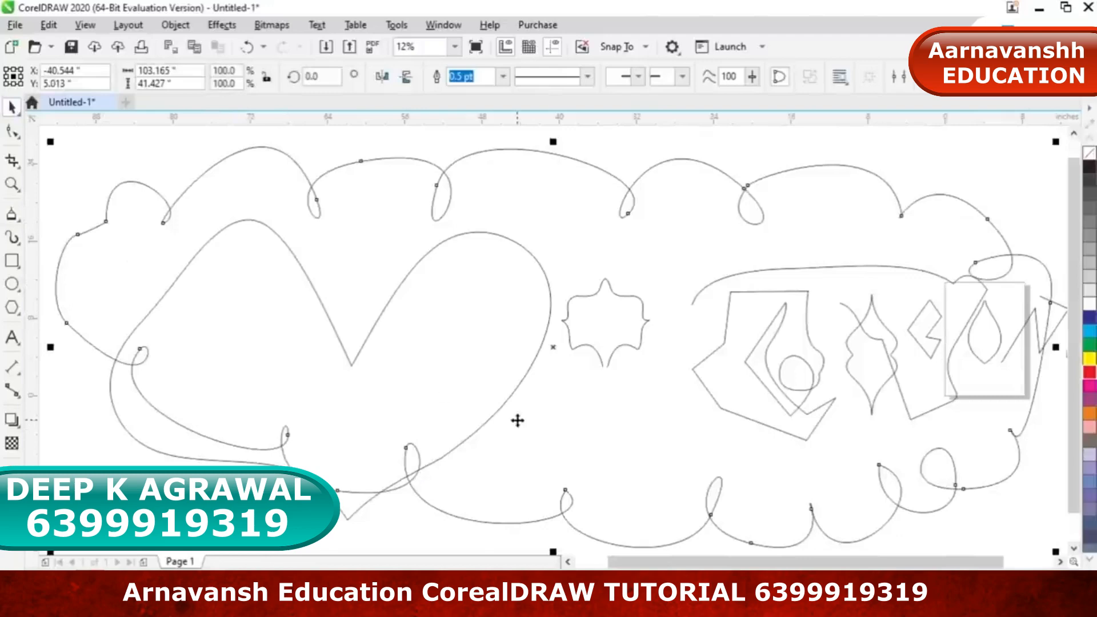
Delete every object in the drawing and fit the empty page in view
key(ctrl+a)
key(Delete)
key(shift+F4)
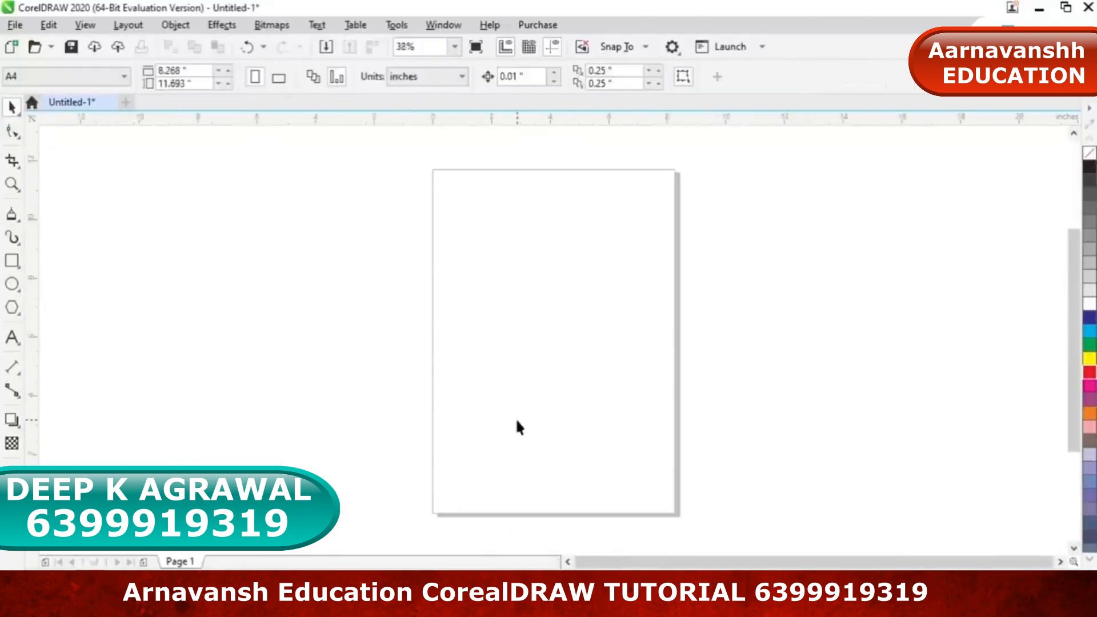
Draw a closed Polyline outline about 22 by 7.15 in, with a wavy upper edge and straight left and lower sides
click(12, 215)
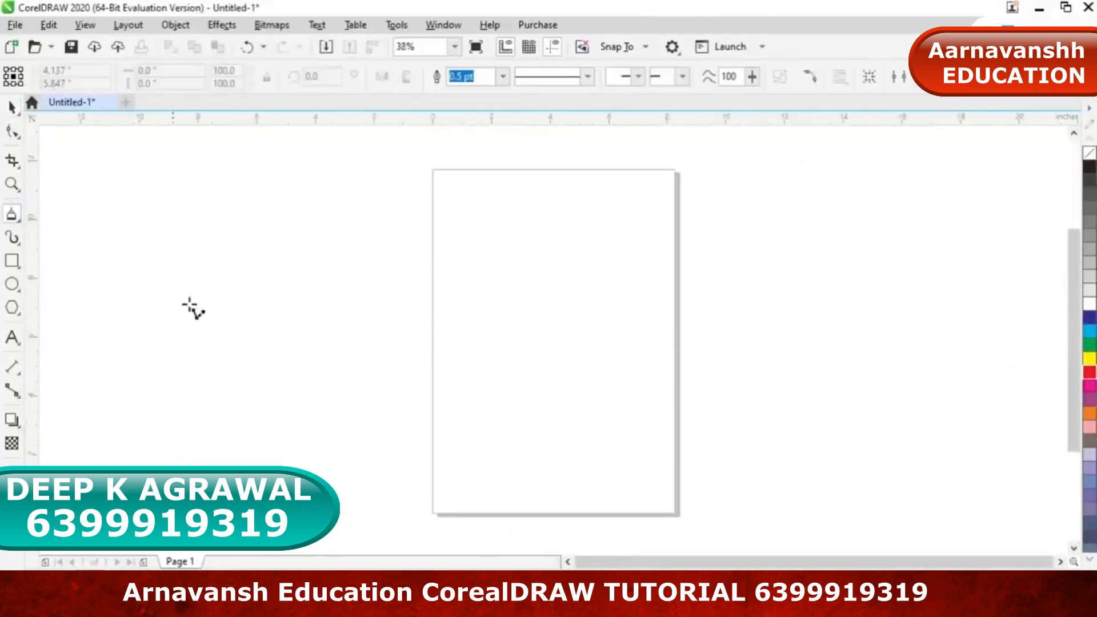
mouse_move(282, 307)
mouse_down()
mouse_move(333, 258)
mouse_move(363, 318)
mouse_move(388, 277)
mouse_move(440, 275)
mouse_move(471, 317)
mouse_move(525, 241)
mouse_move(572, 275)
mouse_move(639, 241)
mouse_move(698, 232)
mouse_move(749, 280)
mouse_move(755, 369)
mouse_move(794, 413)
mouse_move(580, 436)
mouse_move(145, 429)
mouse_move(197, 443)
mouse_move(157, 417)
mouse_move(277, 318)
mouse_move(47, 420)
mouse_move(107, 410)
mouse_move(210, 336)
mouse_up()
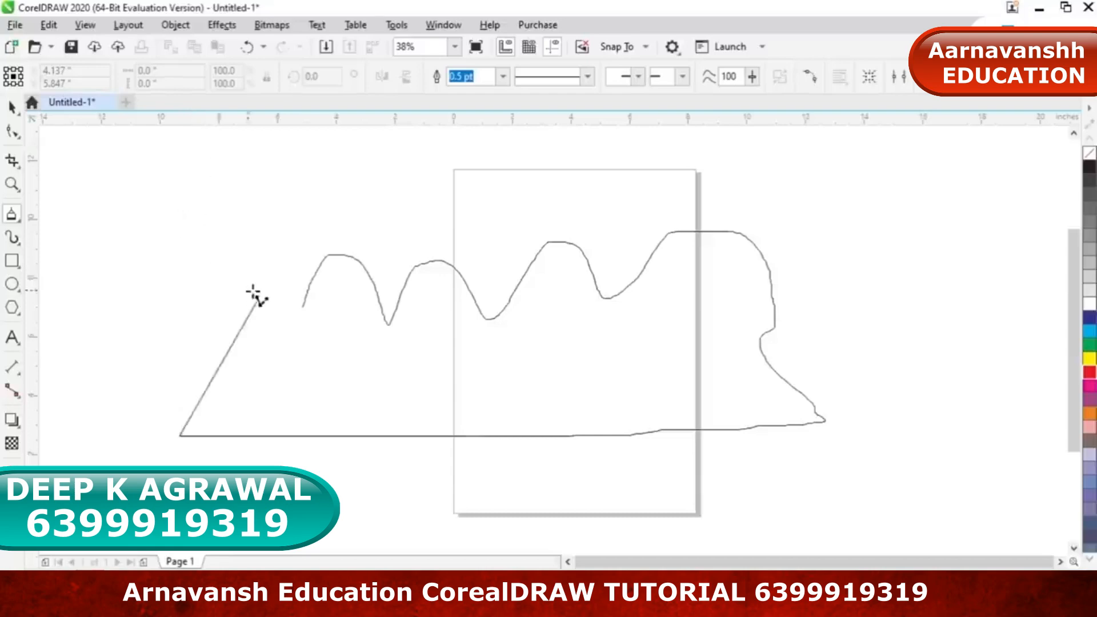
click(180, 308)
click(302, 307)
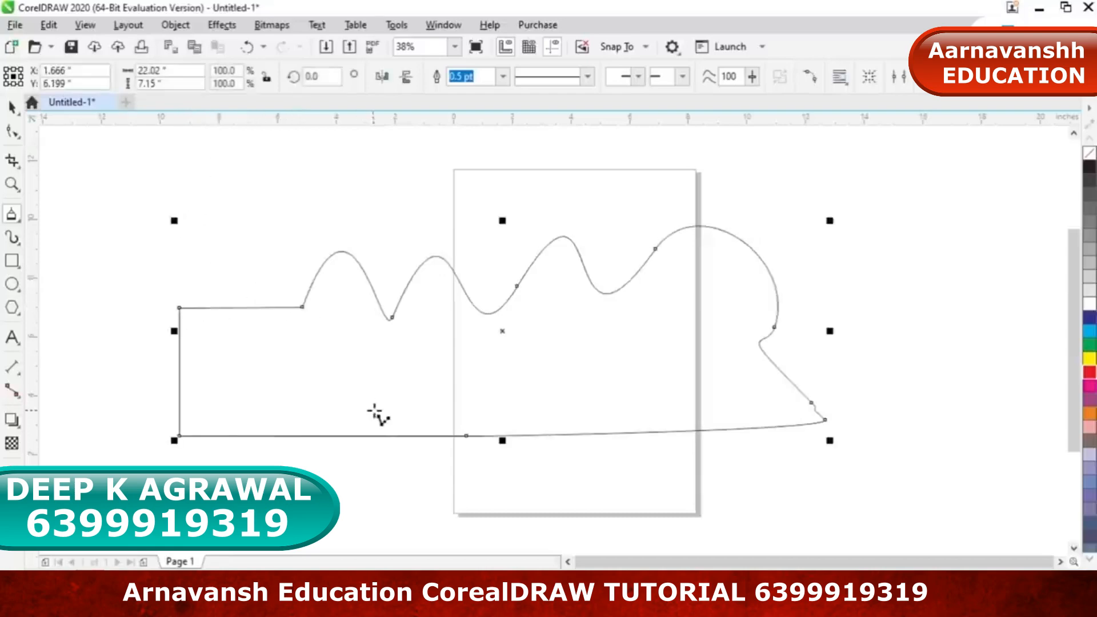
key(space)
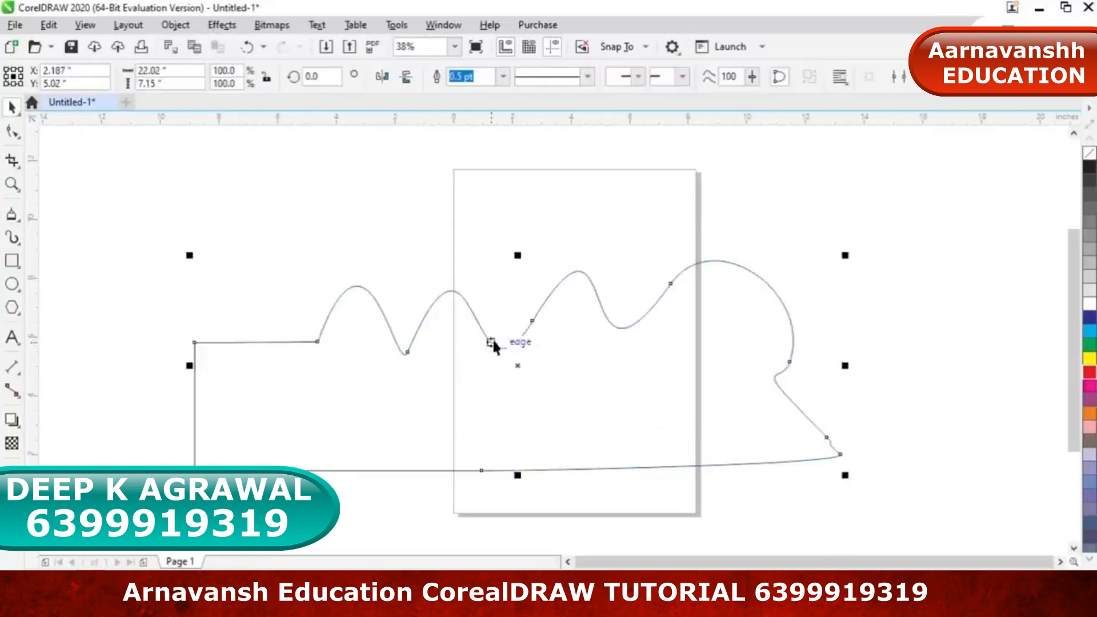
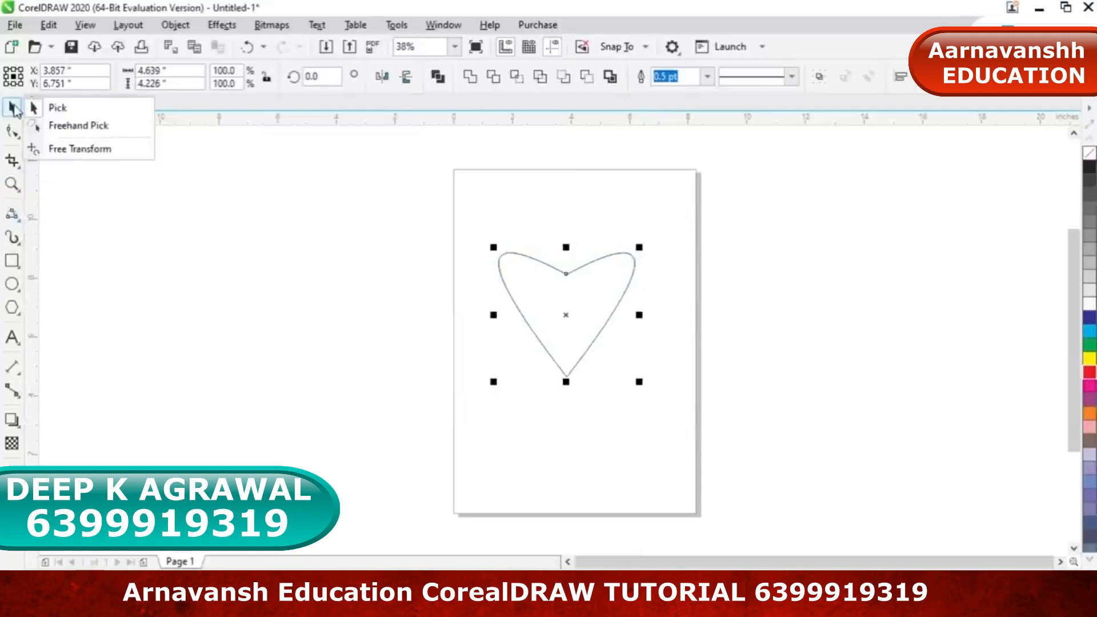
Merge the two open halves of the heart into a single curve object
click(713, 276)
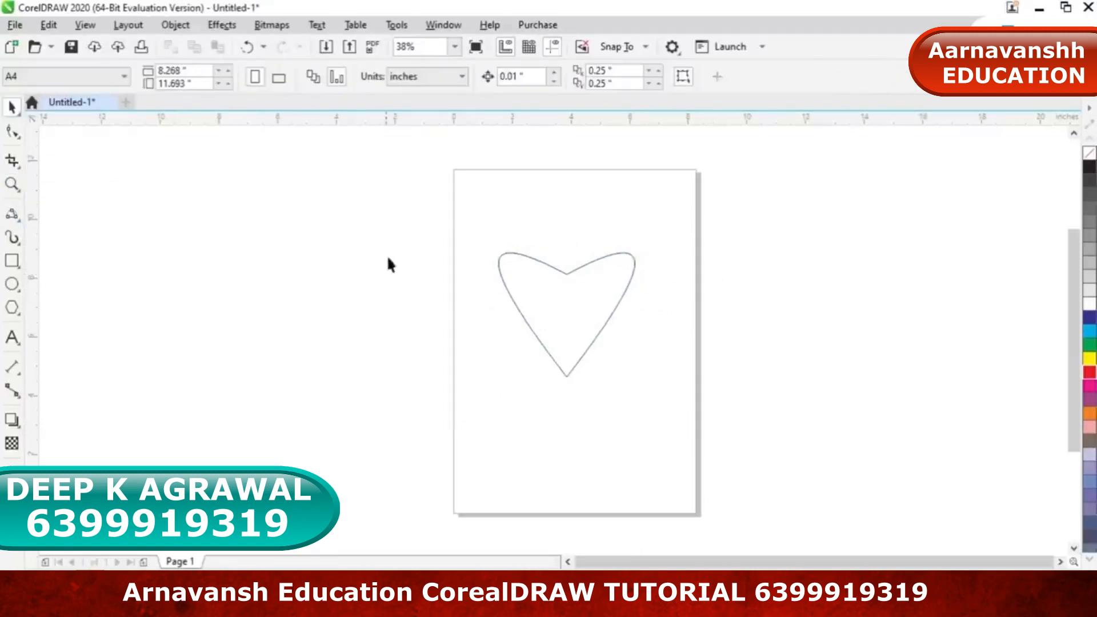
drag(693, 464, 703, 466)
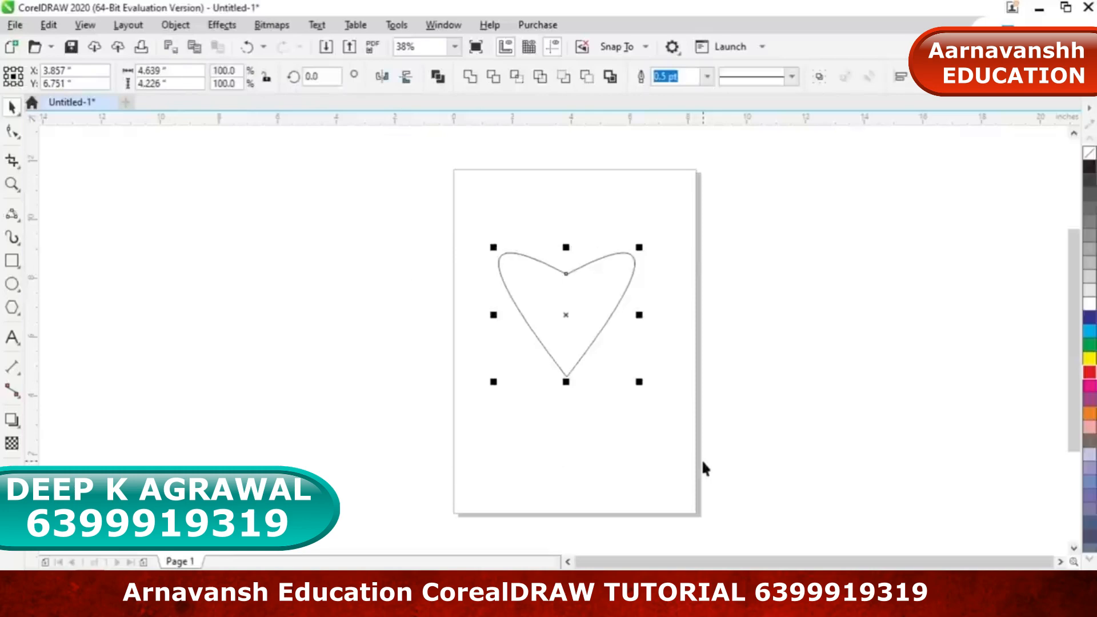
click(476, 85)
key(z)
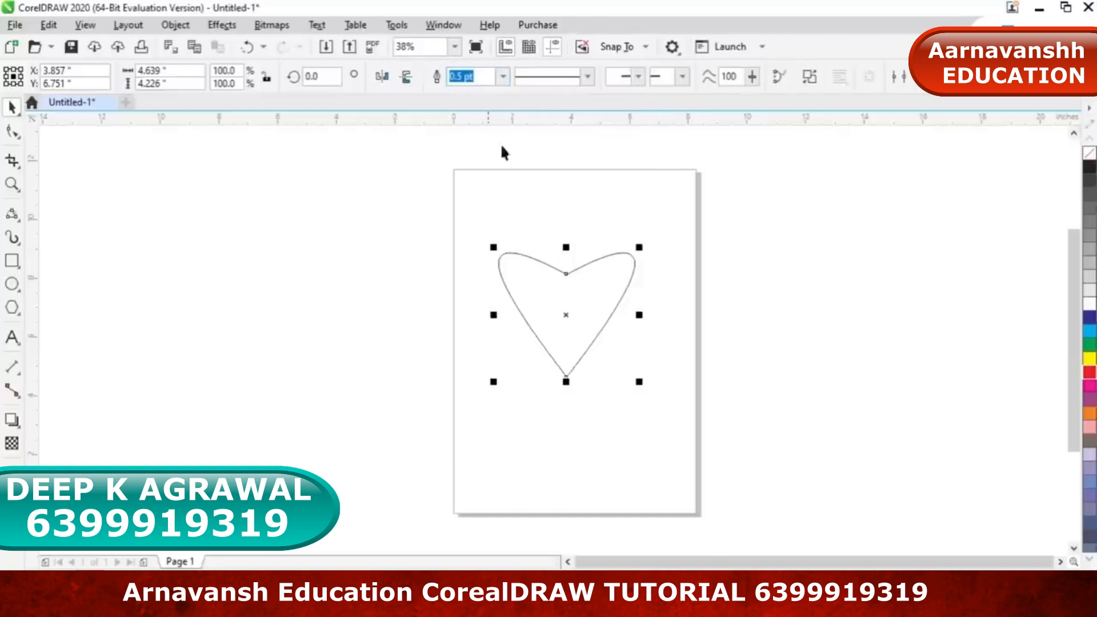
drag(492, 241, 650, 389)
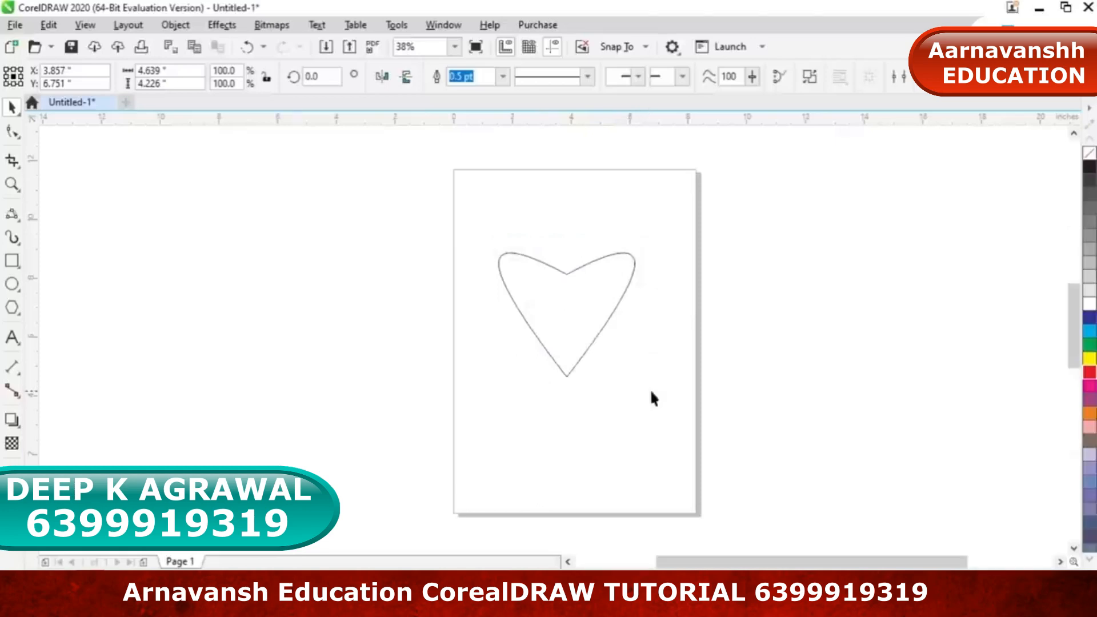
click(878, 251)
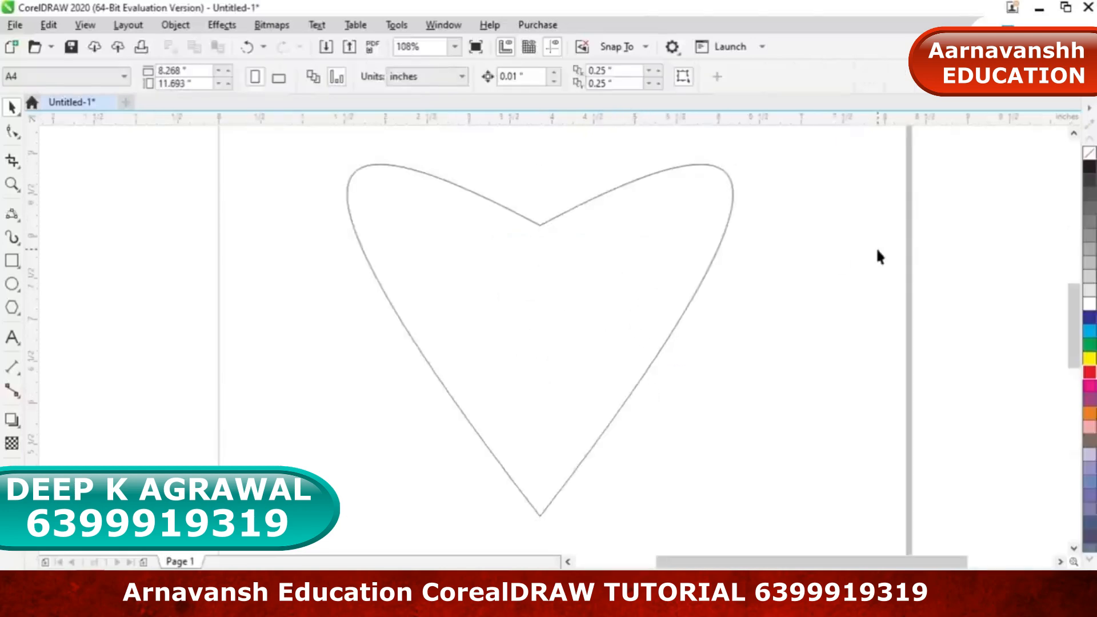
Fill the heart with Baby Blue and join the paired end nodes at its upper notch and lower tip
click(723, 236)
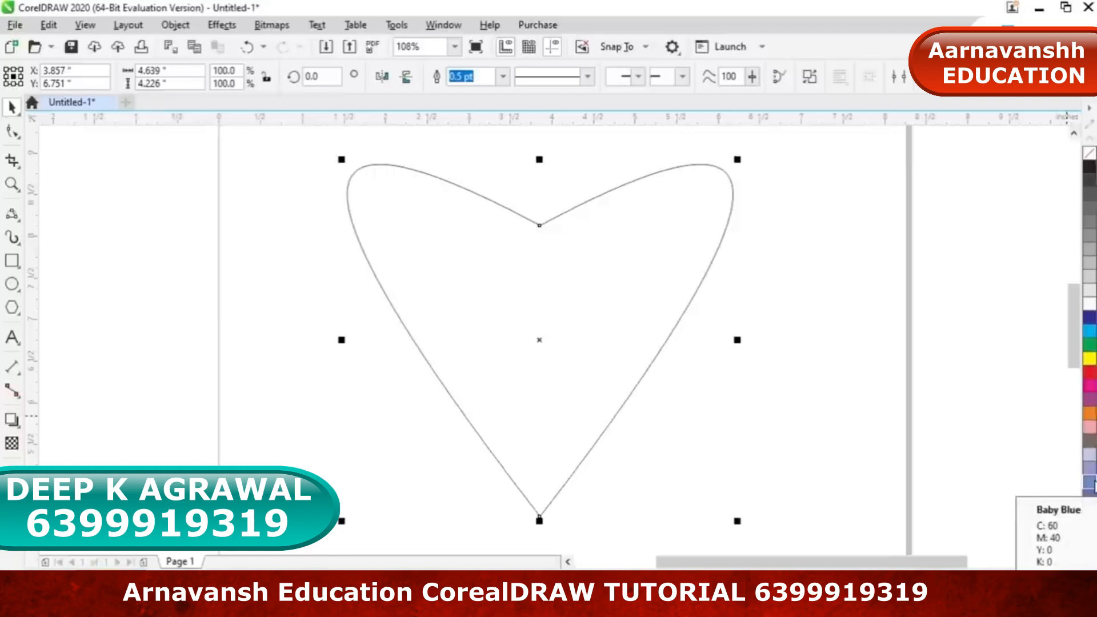
click(13, 132)
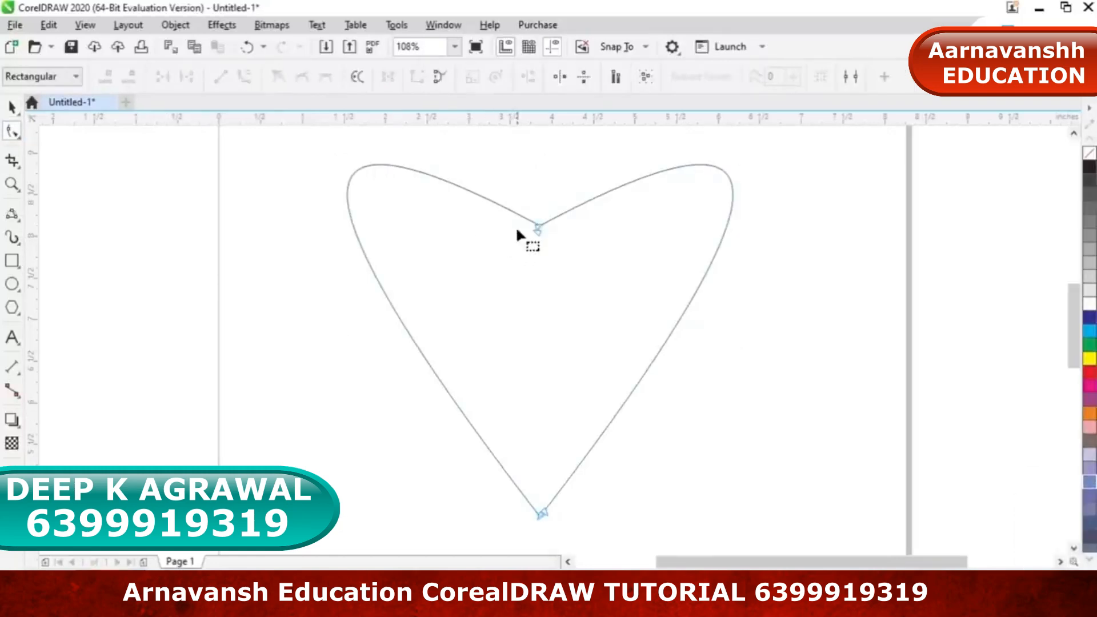
drag(523, 204, 557, 241)
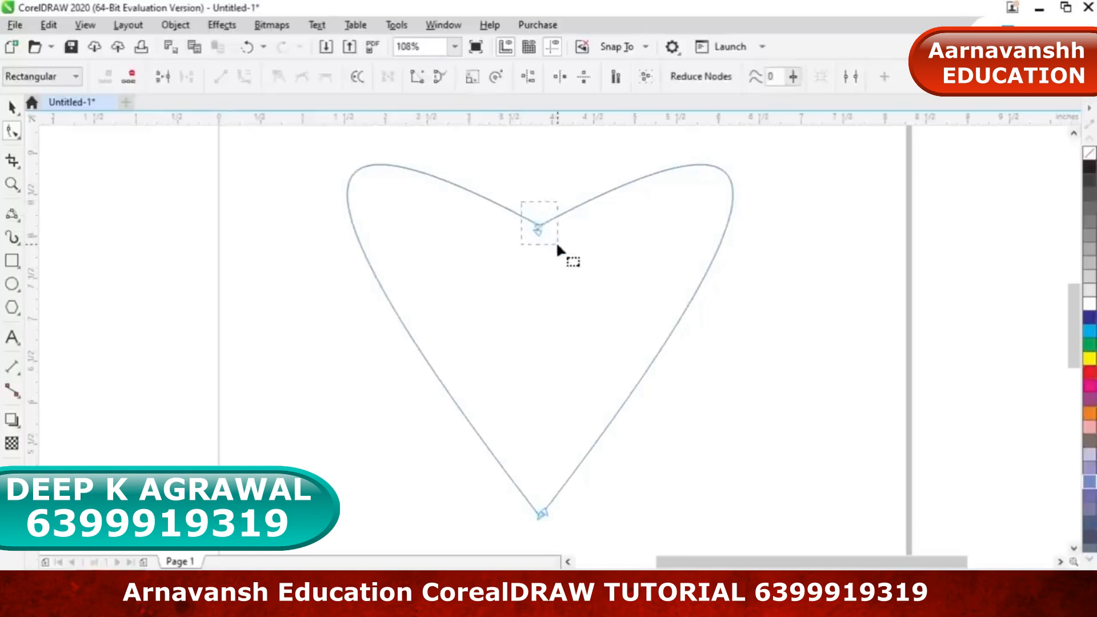
drag(520, 195, 582, 245)
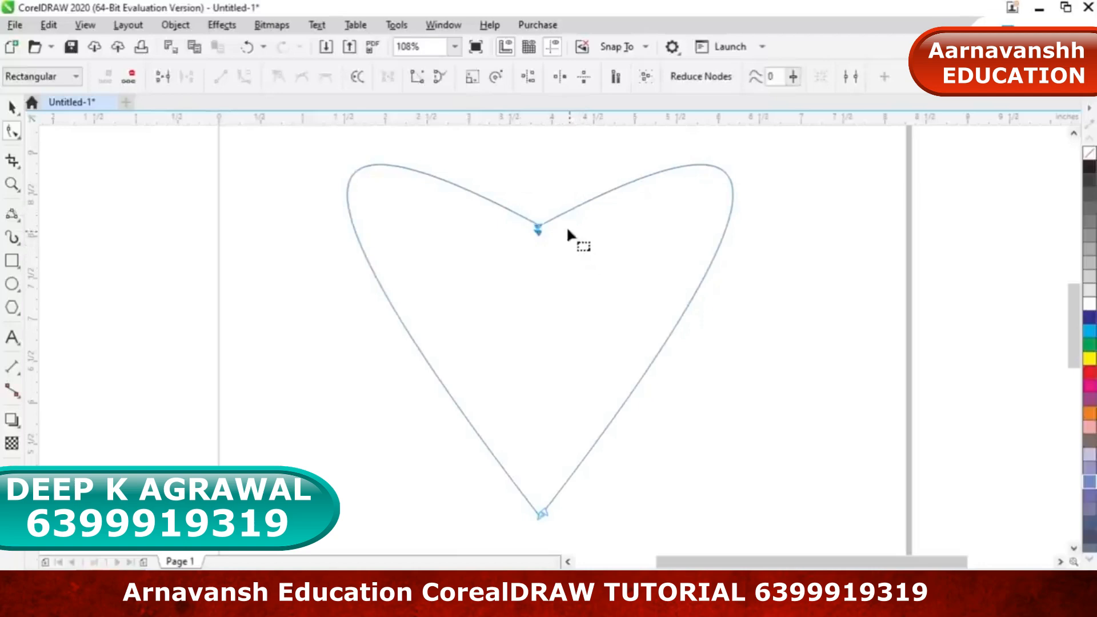
click(168, 79)
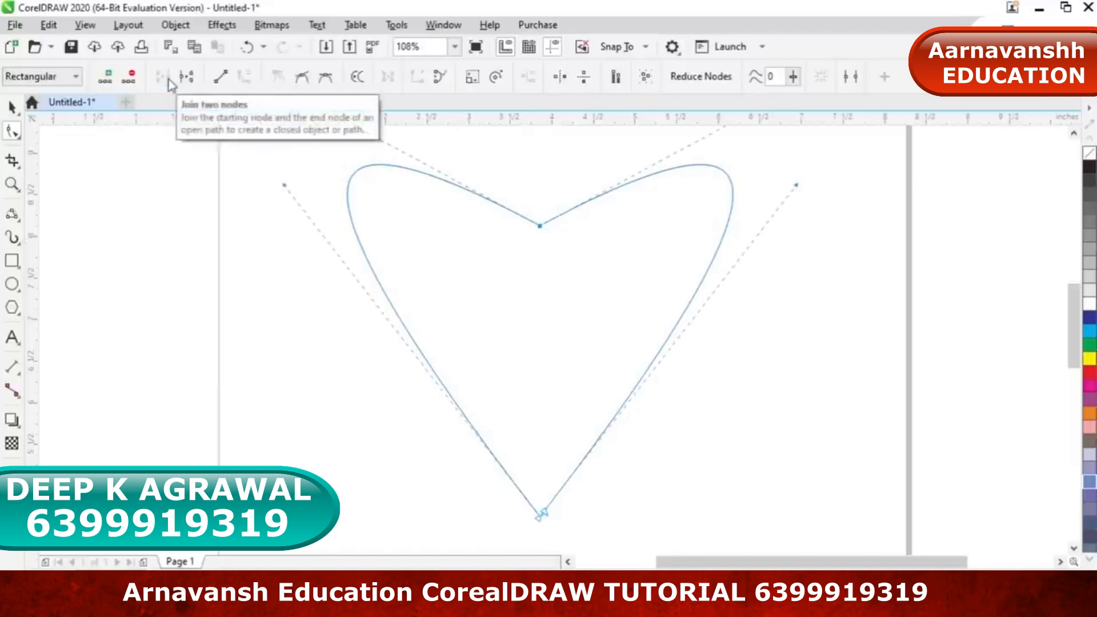
drag(561, 504, 562, 505)
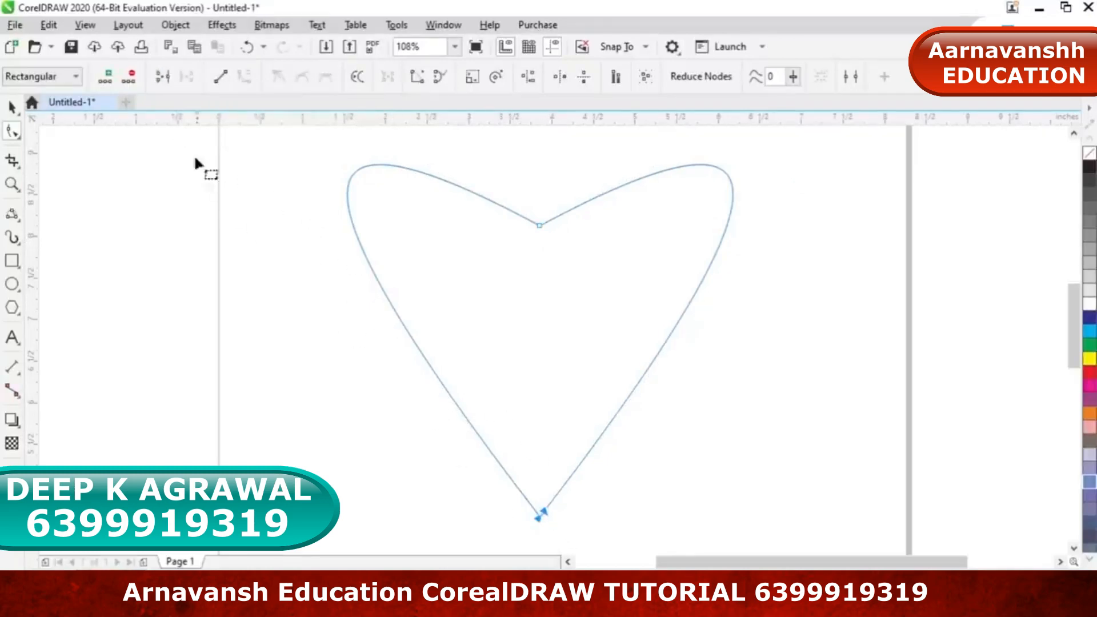
click(173, 71)
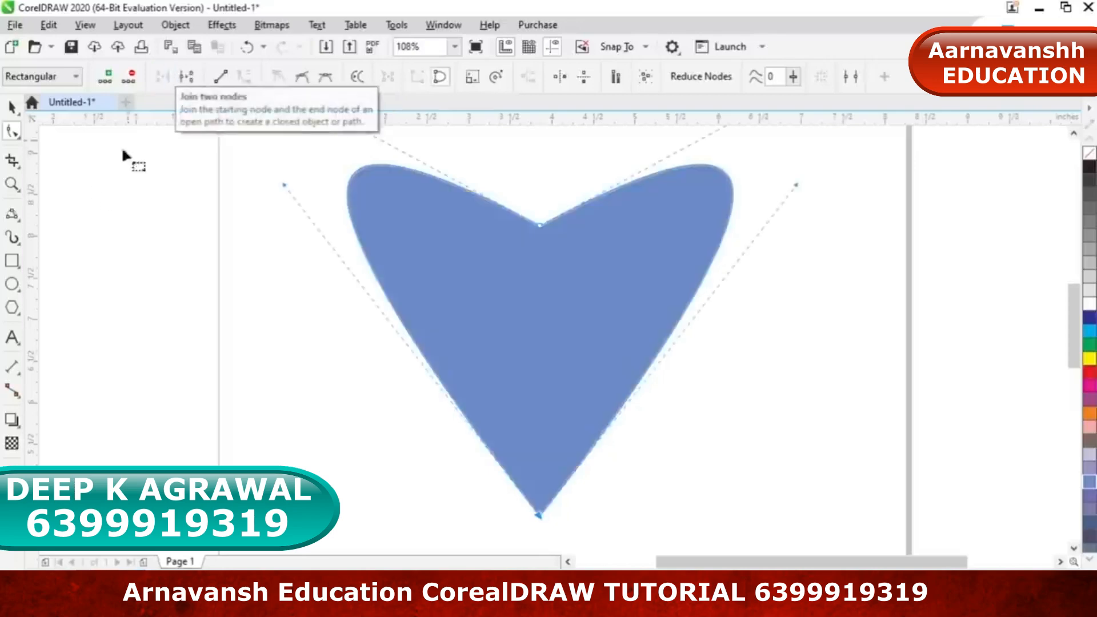
Round out both sides of the heart by pulling down the two control handles of its lower tip node
scroll(1074, 328, up, 1)
scroll(1079, 326, up, 1)
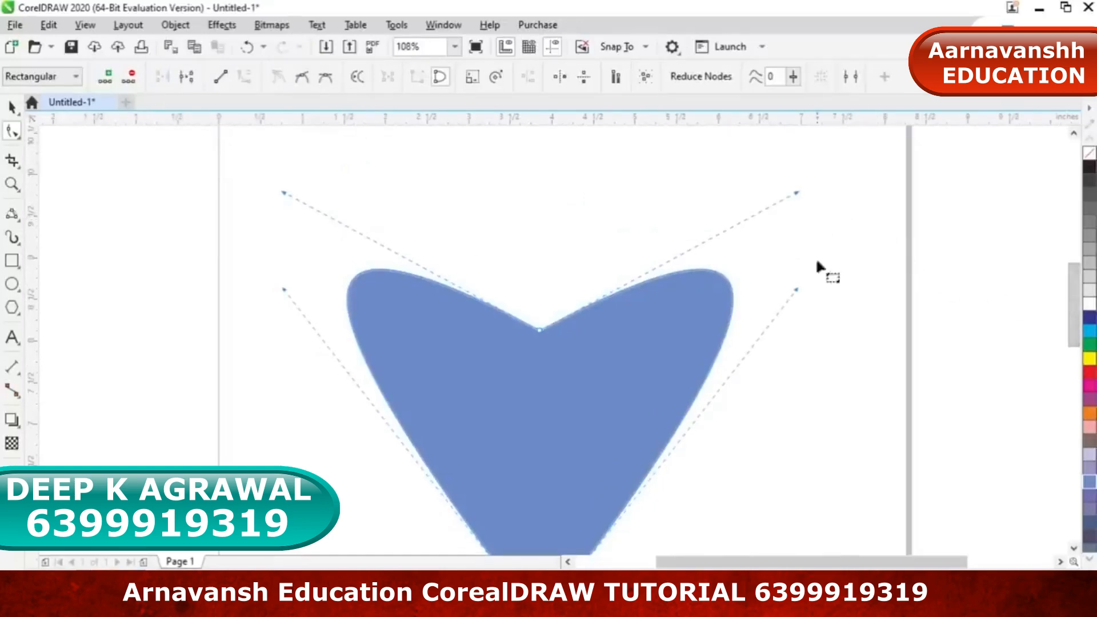
scroll(1054, 327, down, 2)
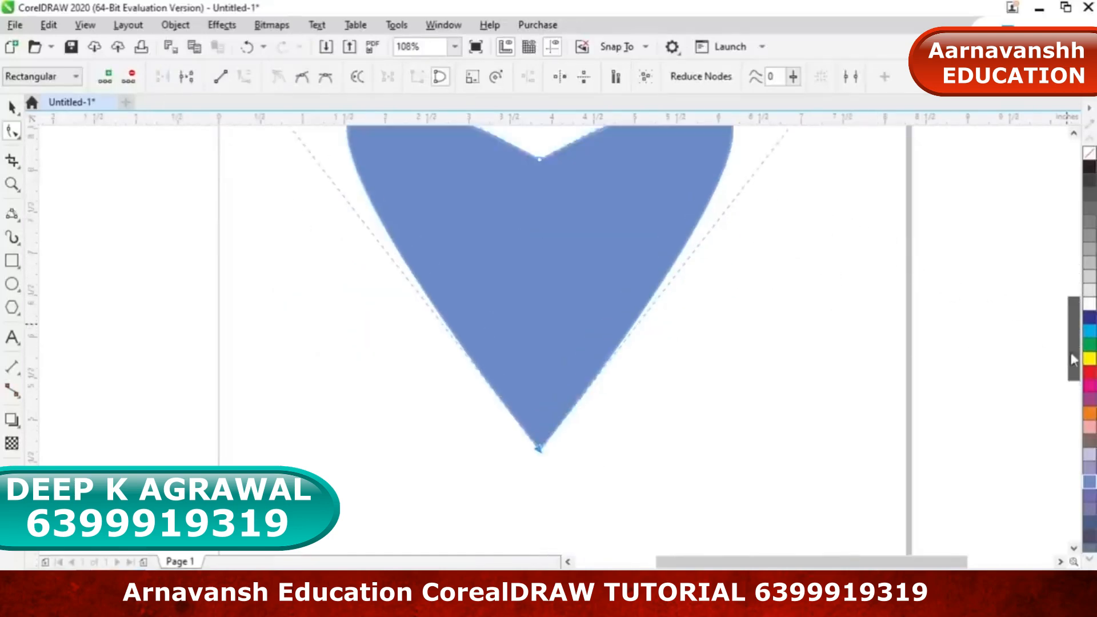
scroll(830, 304, down, 2)
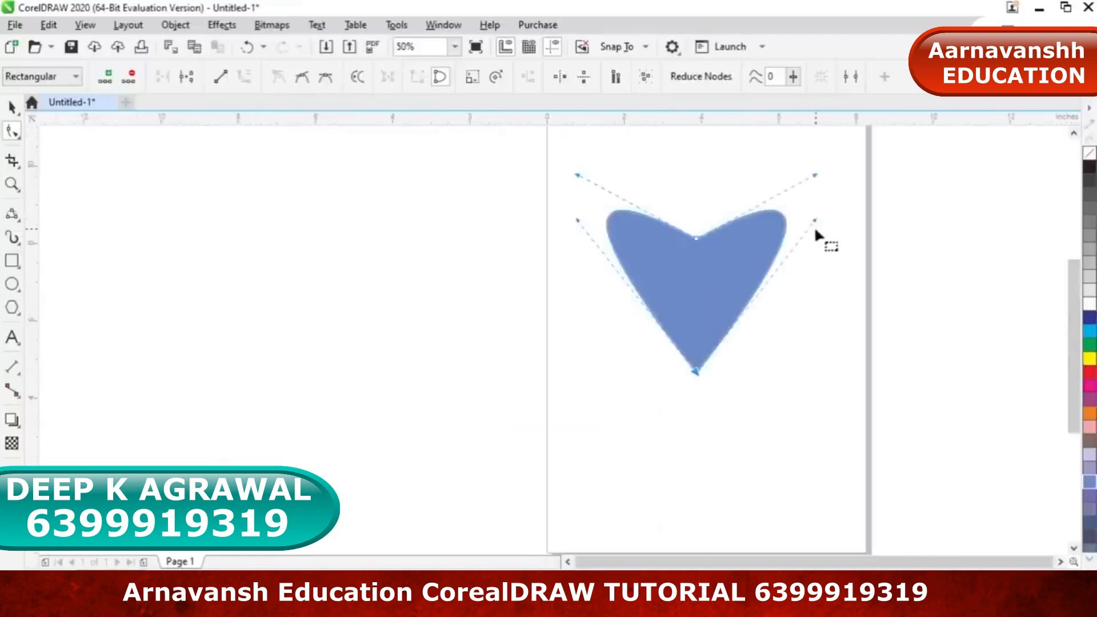
drag(815, 220, 832, 319)
drag(577, 218, 574, 326)
drag(826, 321, 814, 344)
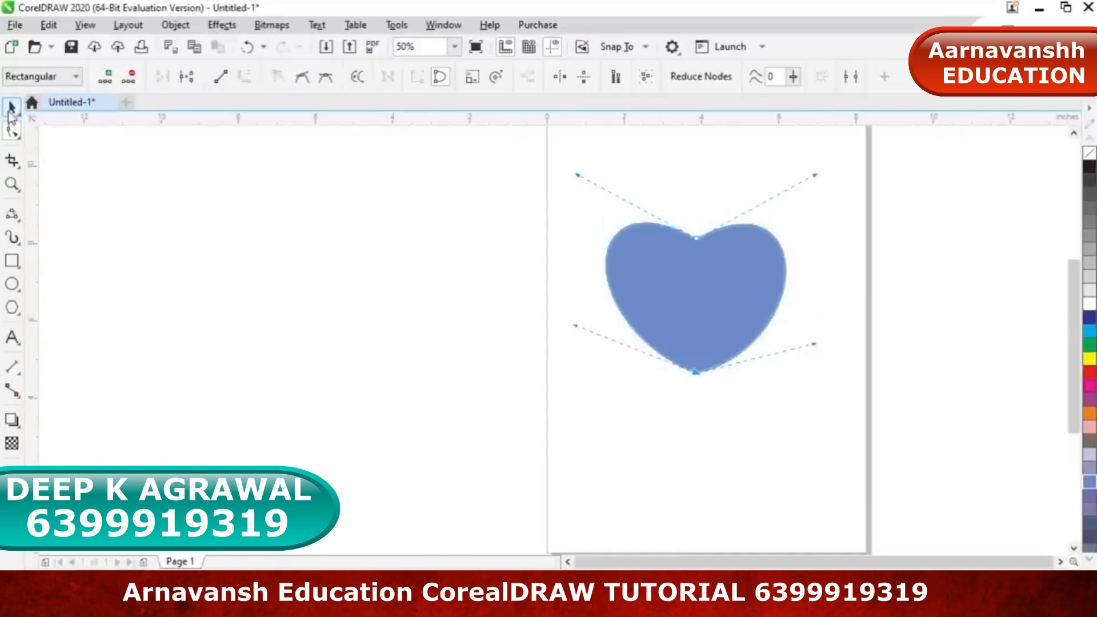
click(10, 107)
click(720, 314)
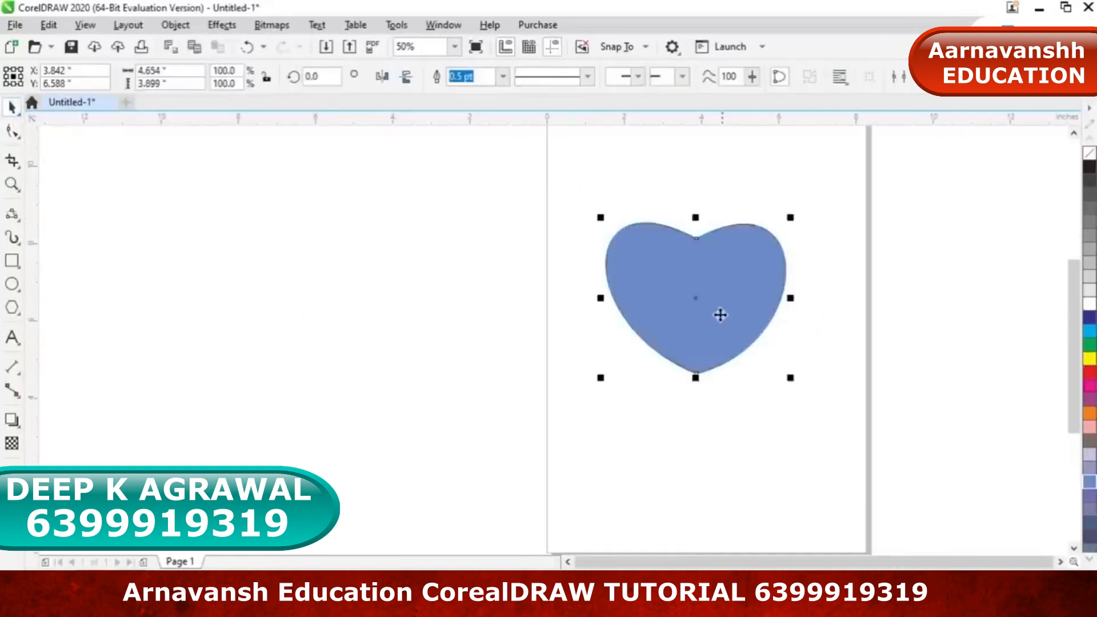
Draw a narrow closed triangle about 2 by 2.2 in inside the heart's lower right side, starting near the tip
click(13, 216)
click(74, 231)
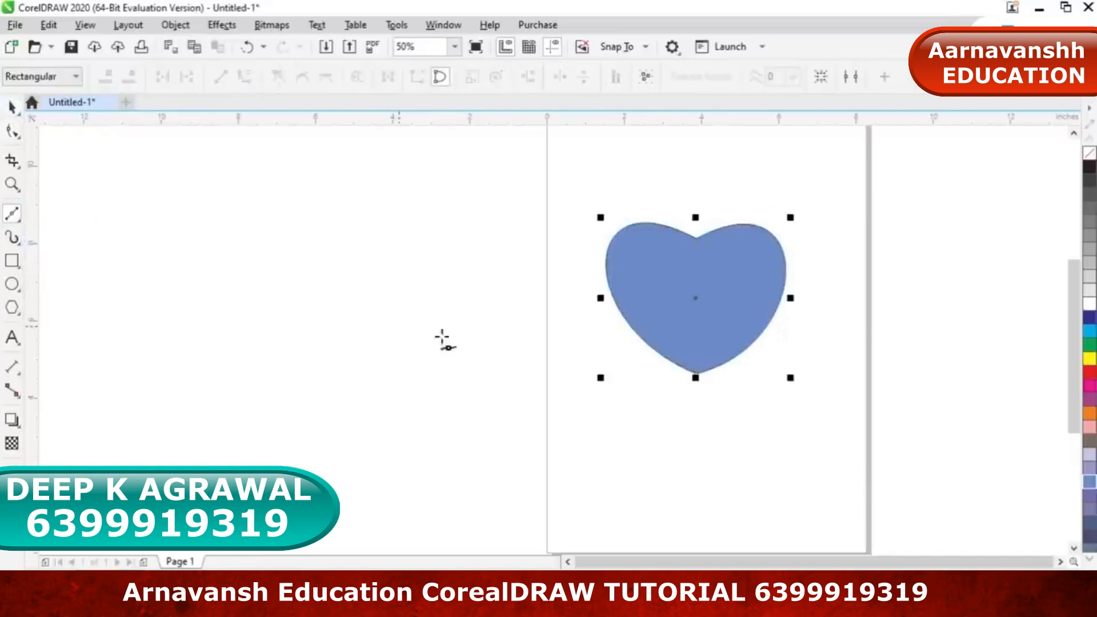
drag(750, 330, 774, 280)
drag(697, 368, 749, 330)
drag(774, 280, 695, 366)
Convert the triangle's segments to curves and move its middle node outward toward the heart's edge
key(F10)
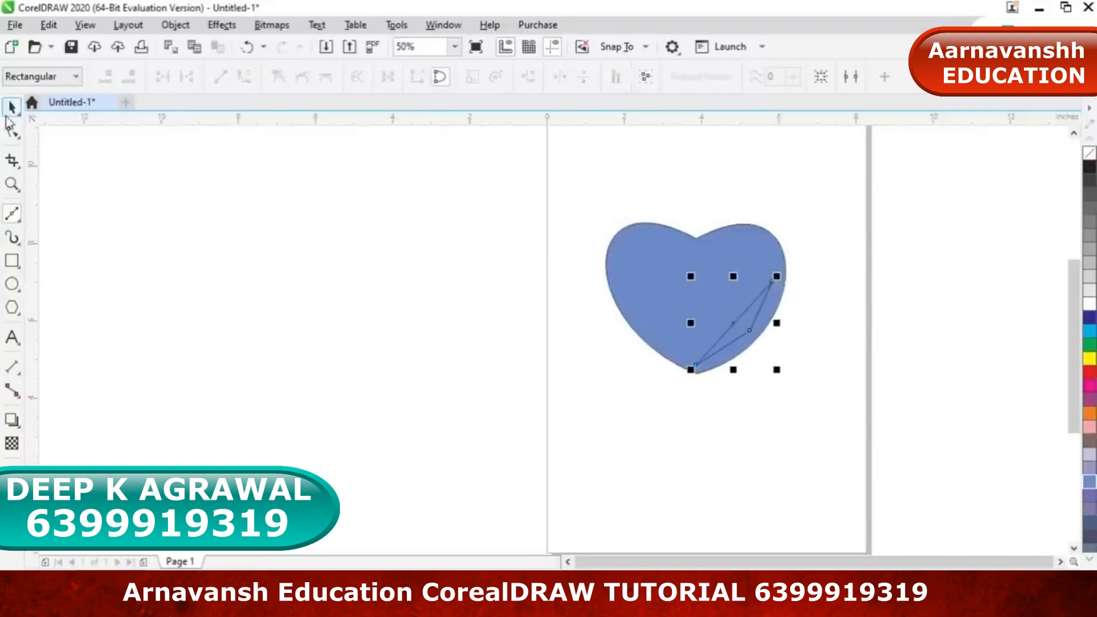
drag(796, 377, 796, 377)
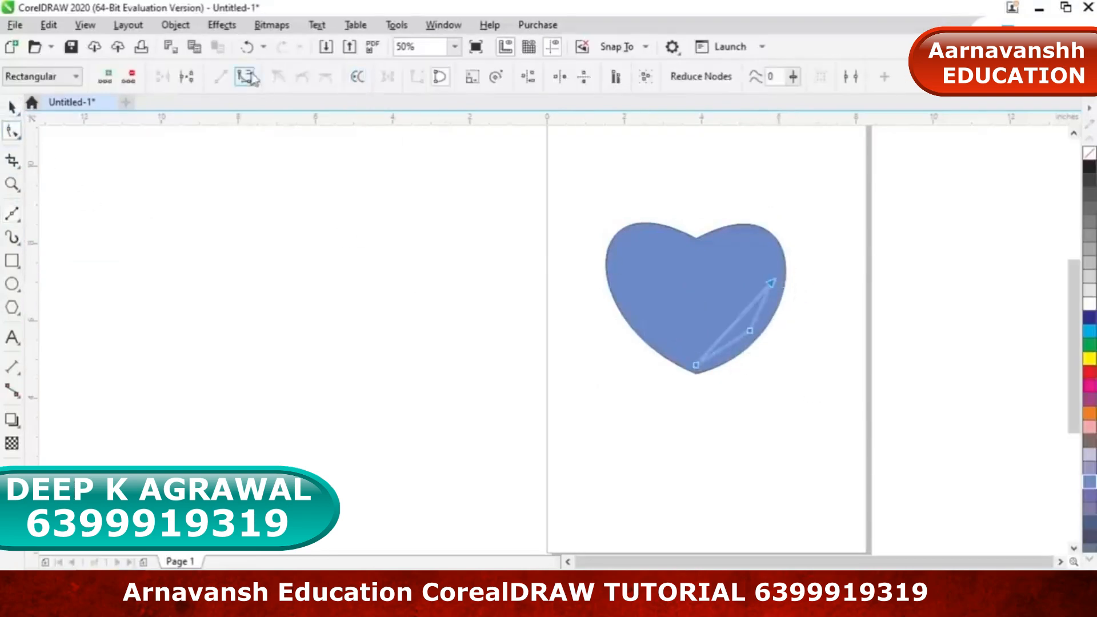
click(778, 333)
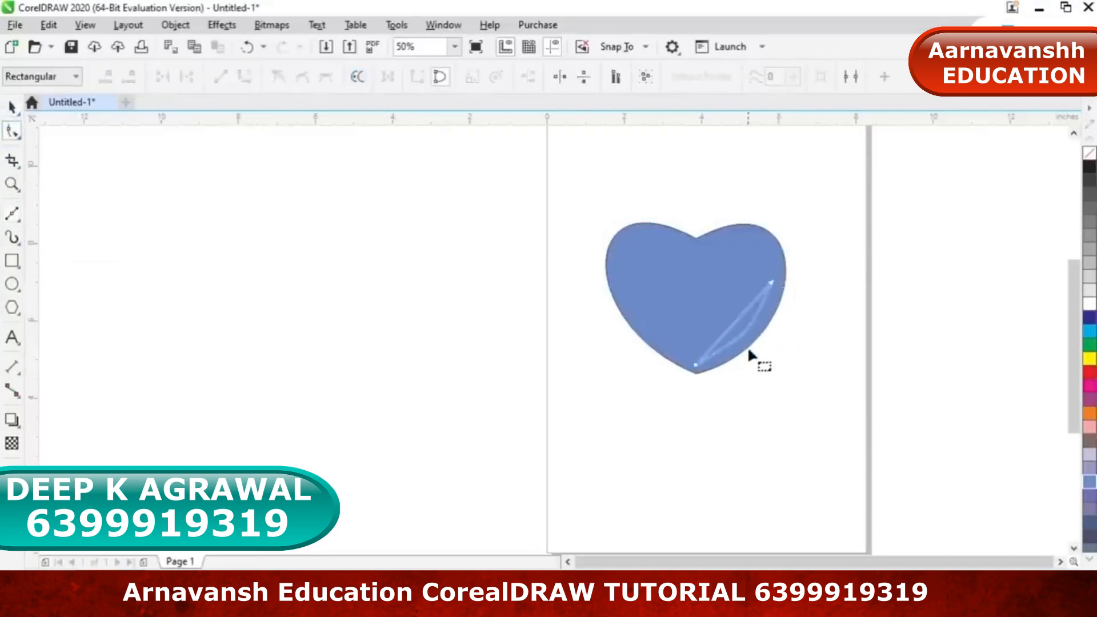
scroll(745, 332, up, 3)
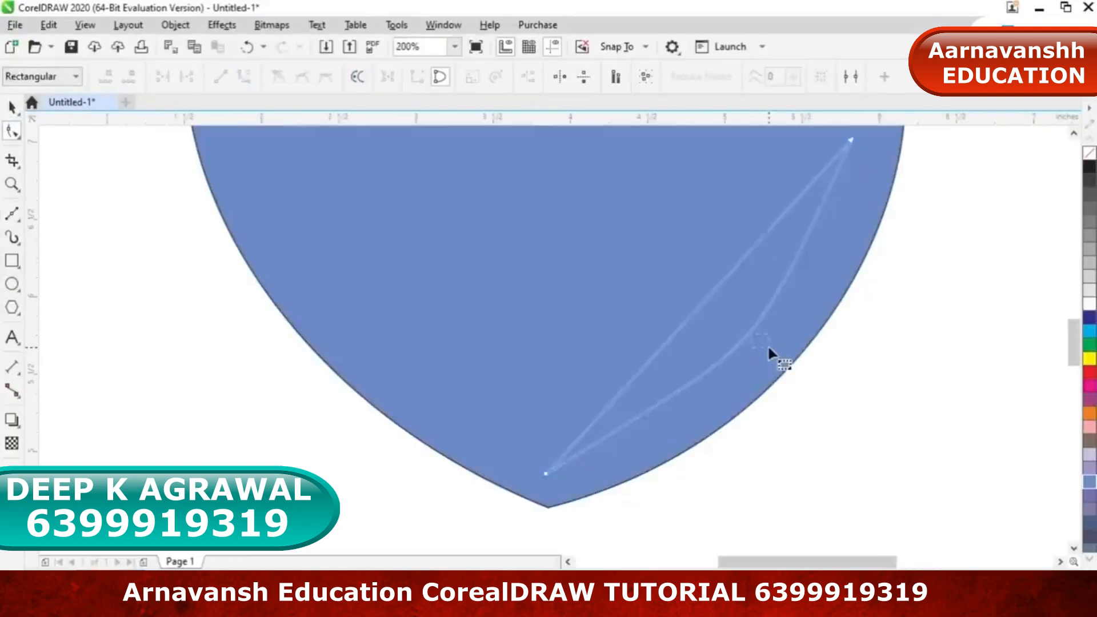
drag(757, 341, 800, 362)
drag(835, 132, 887, 194)
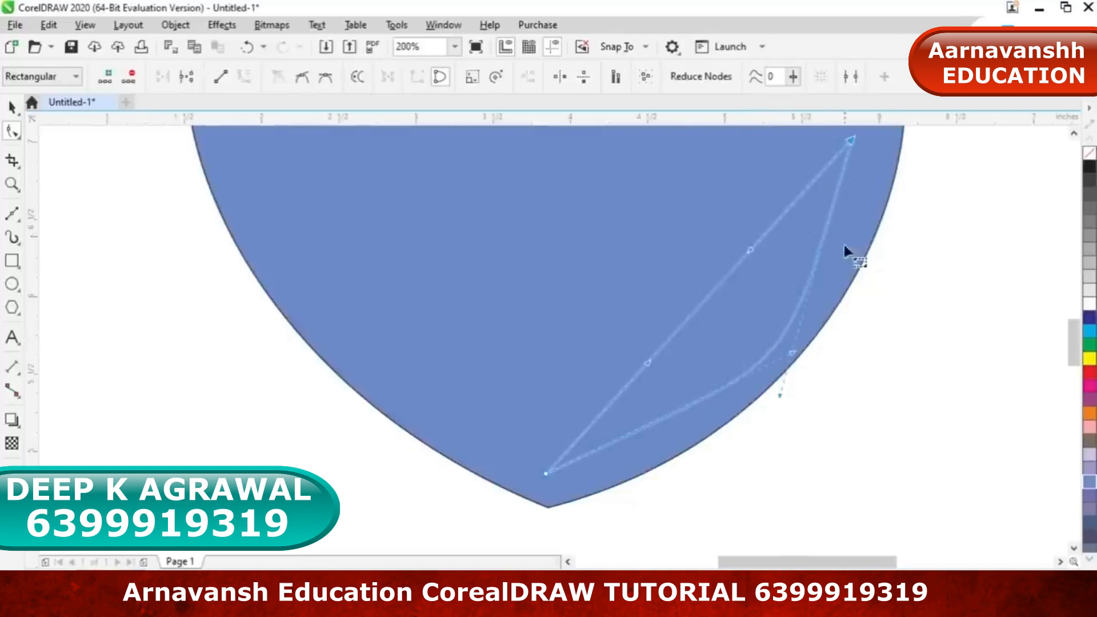
Shape the outer side into one smooth arc without a middle node and bow the straight inner side outward into a crescent
drag(780, 399, 796, 363)
key(Escape)
click(714, 287)
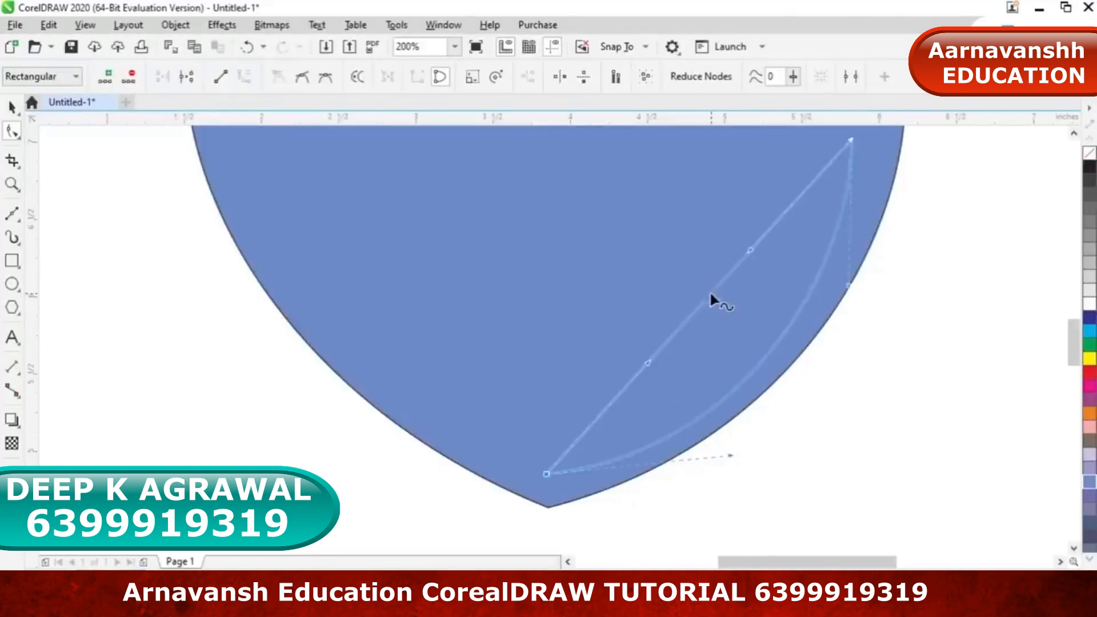
drag(692, 307, 724, 333)
click(12, 107)
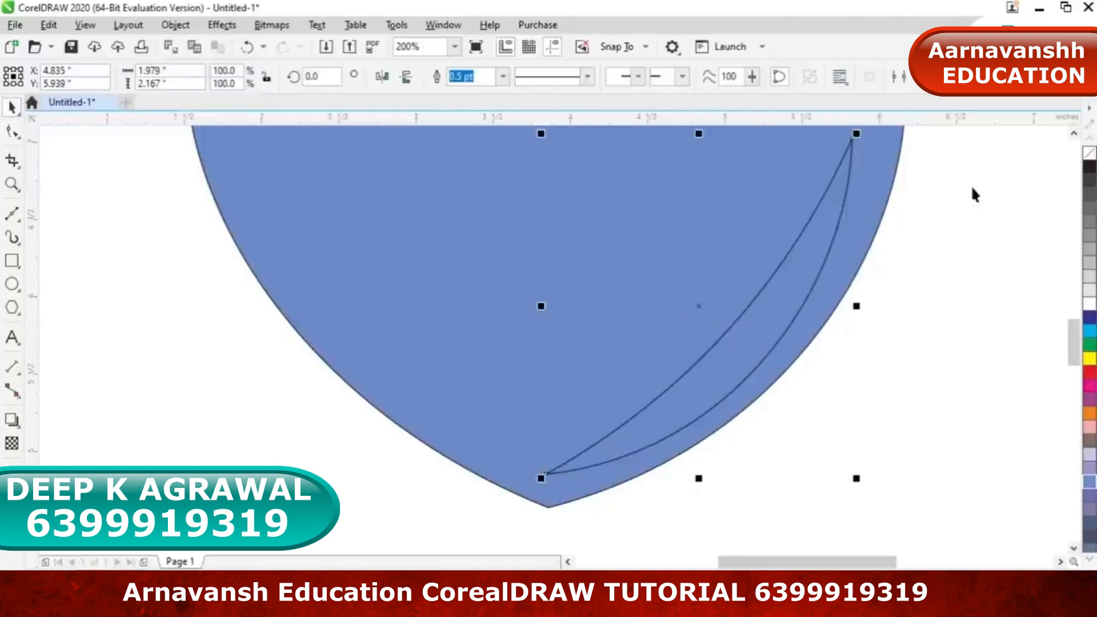
Fill the crescent with white and remove its outline
click(1090, 304)
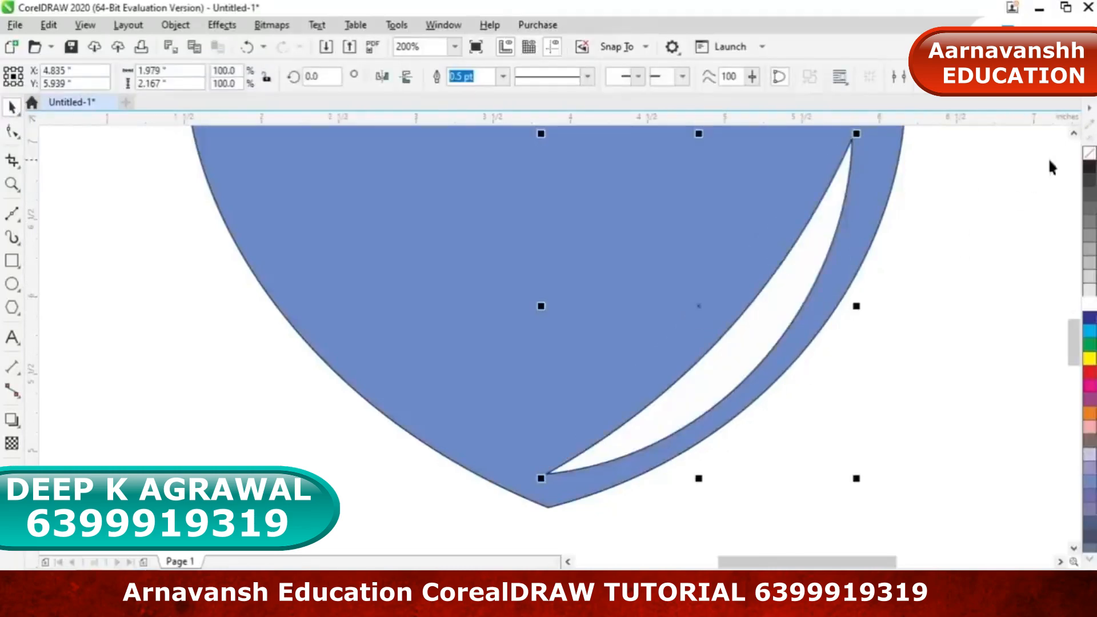
scroll(1021, 212, down, 2)
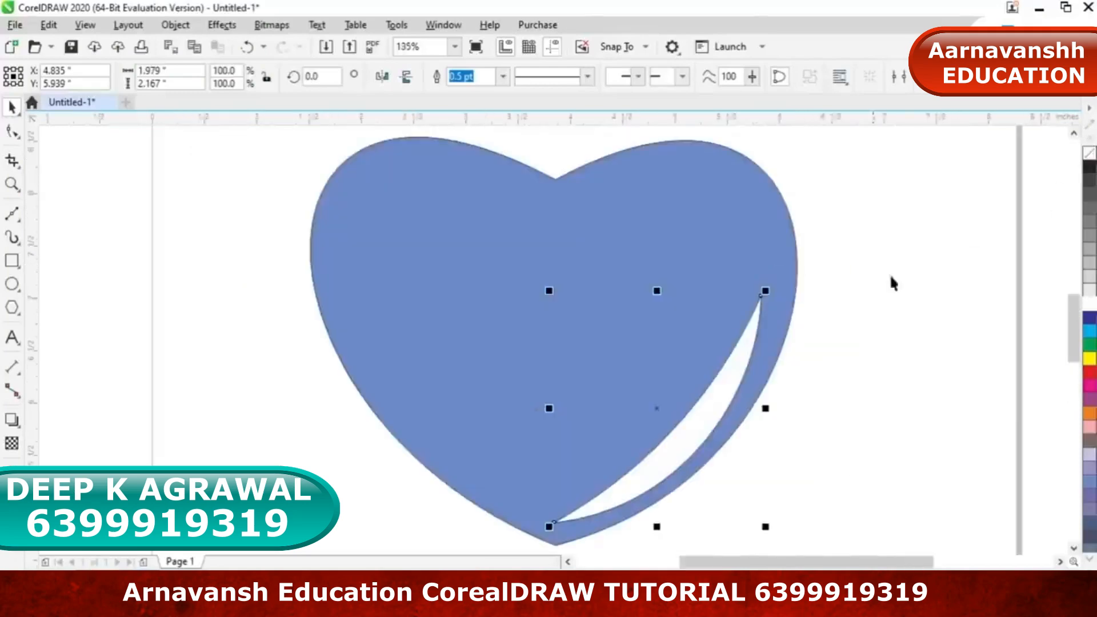
right_click(1089, 153)
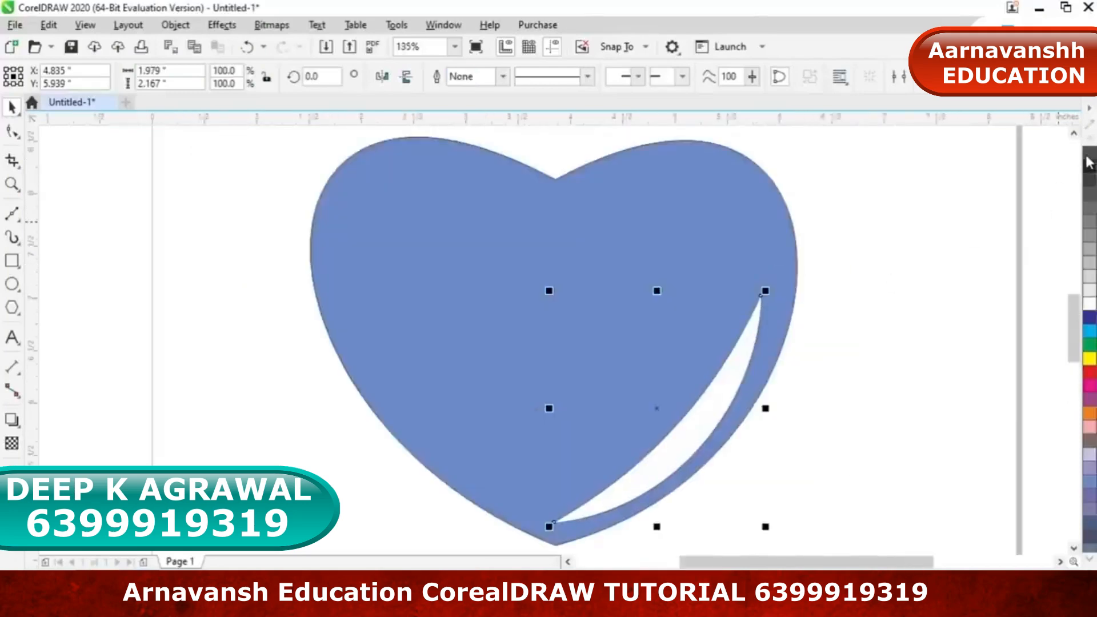
Change the heart's fill from blue to red
click(931, 314)
click(512, 254)
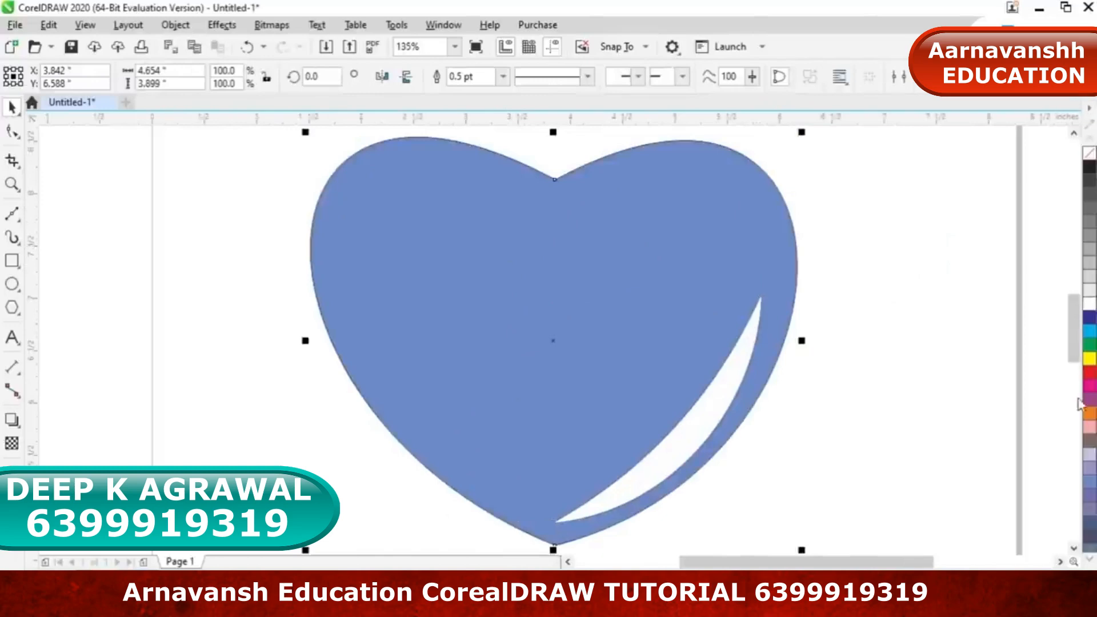
click(1090, 372)
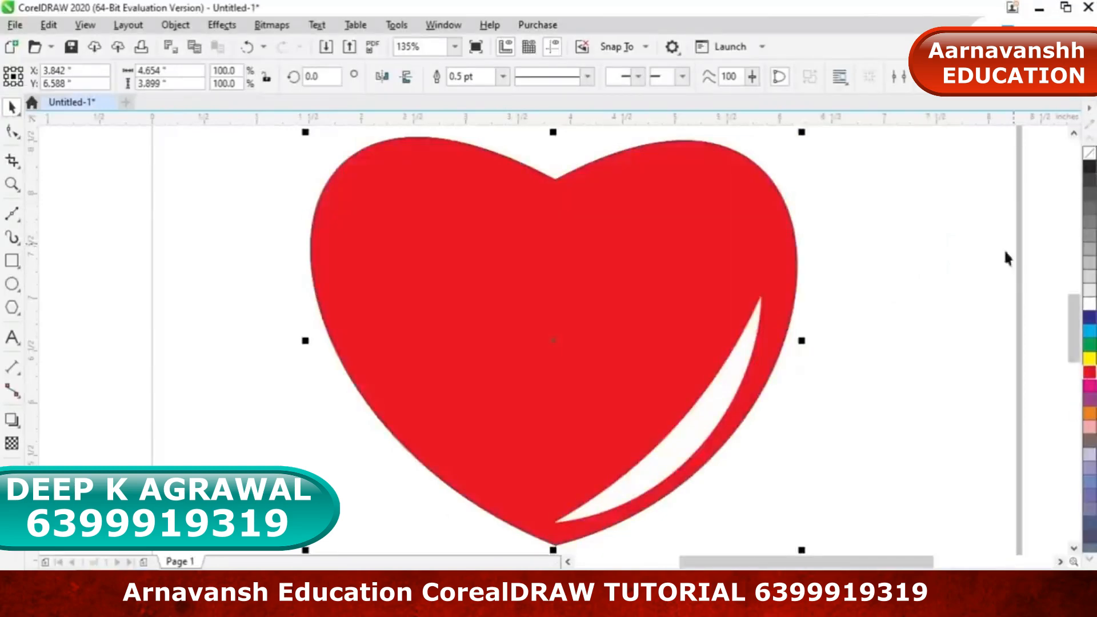
Remove the heart's outline and group the heart with its white crescent
scroll(930, 249, down, 3)
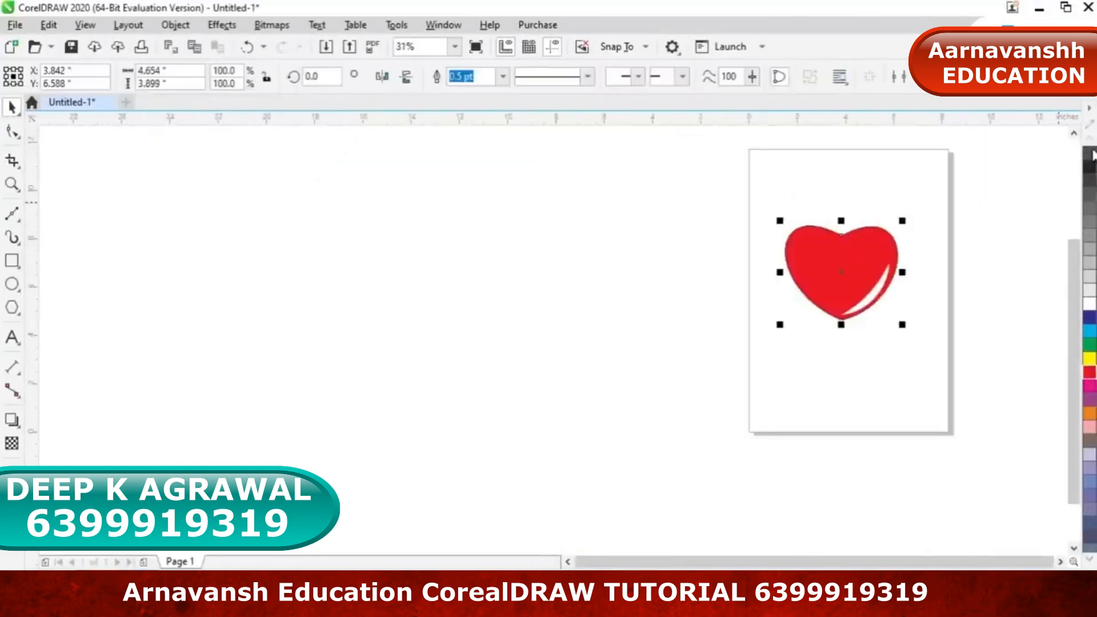
drag(710, 196, 959, 371)
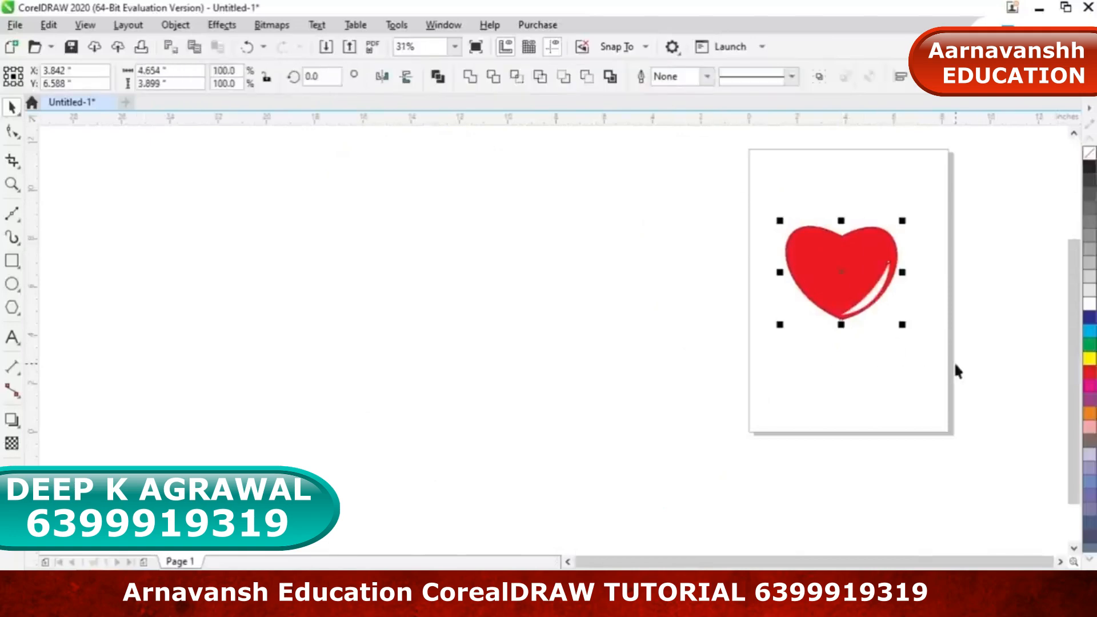
key(shift+F2)
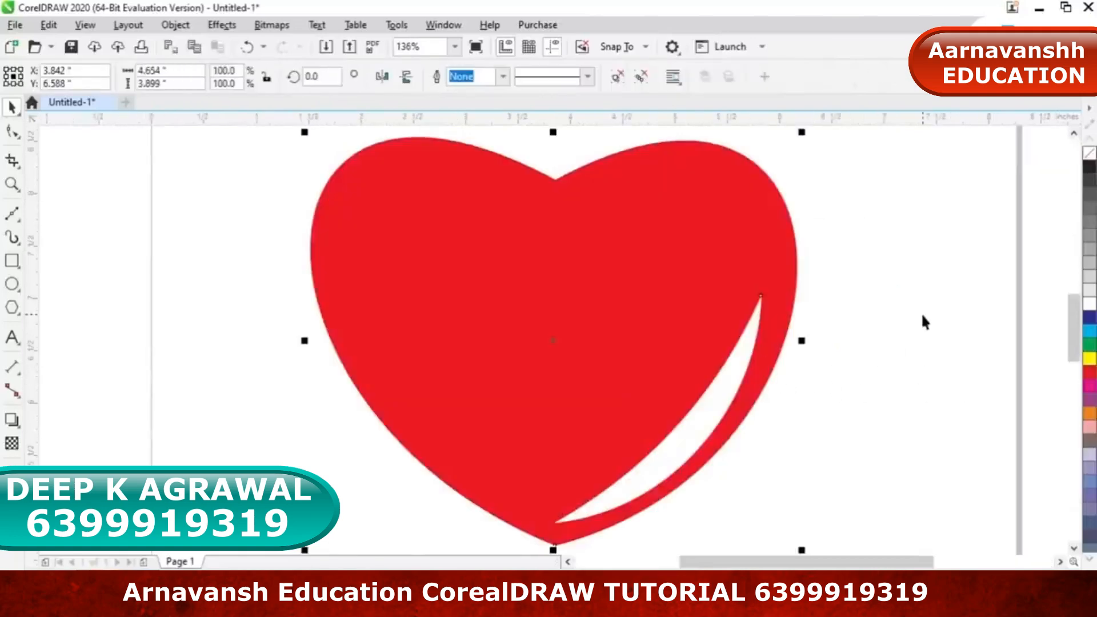
Shrink the white crescent to about 0.68 by 0.75 in and place it along the heart's lower right edge
click(734, 345)
drag(764, 292, 702, 362)
drag(669, 426, 737, 224)
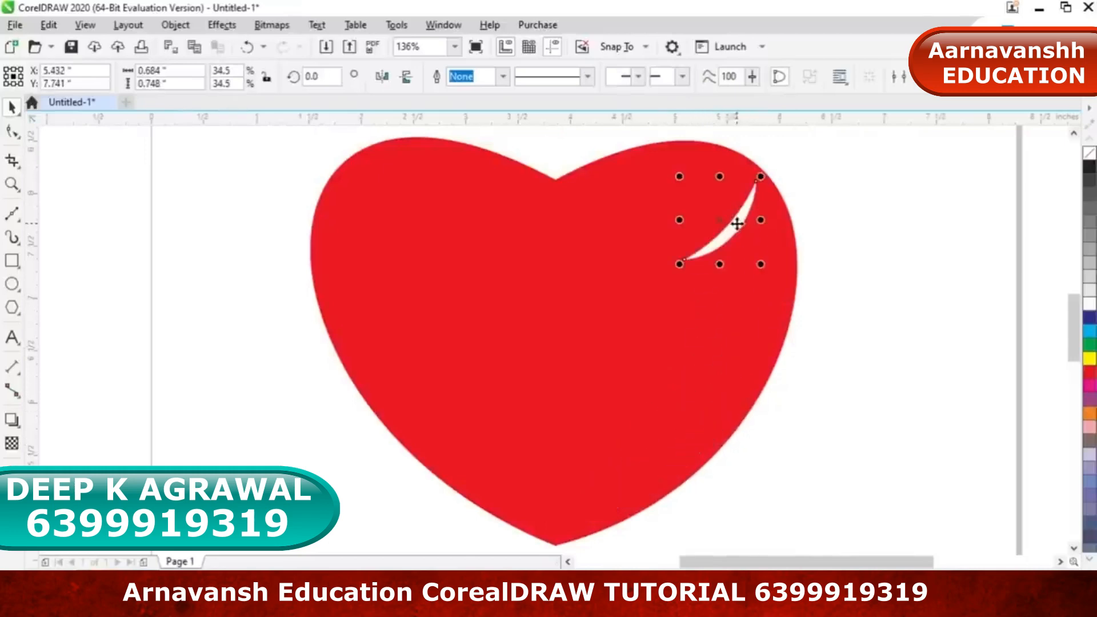
key(ctrl+z)
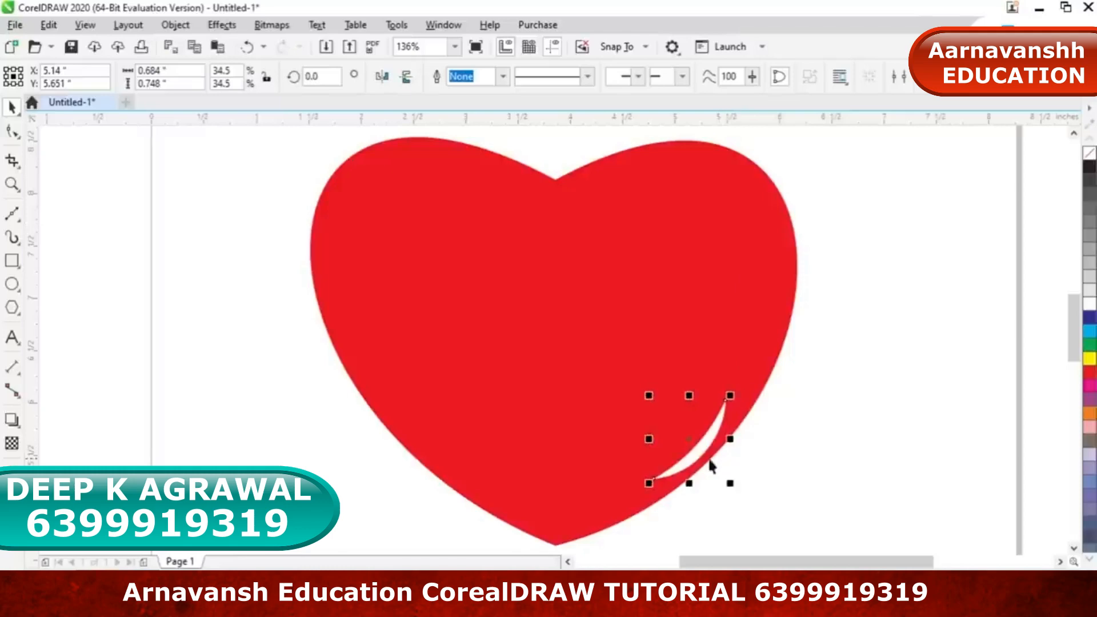
Copy the small crescent to the heart's upper right lobe and rotate the copy to follow the edge
drag(691, 443, 723, 221)
click(723, 220)
drag(676, 163, 660, 271)
click(724, 210)
drag(734, 208, 752, 182)
click(858, 273)
Group the heart together with both white crescents
scroll(858, 273, down, 3)
drag(857, 478, 575, 149)
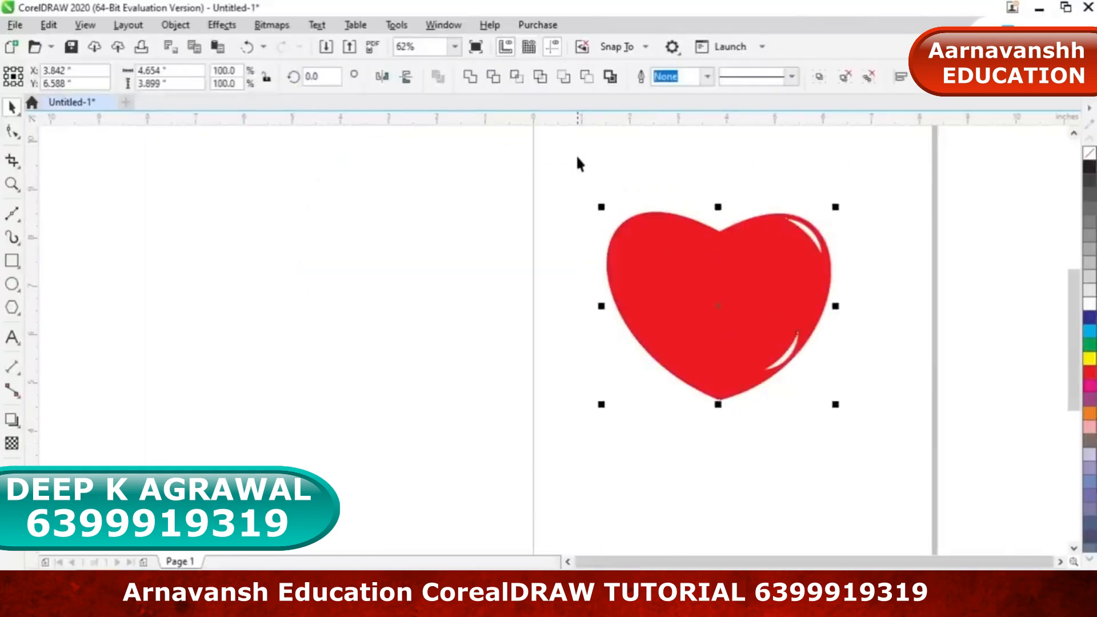
key(ctrl+g)
key(shift+F2)
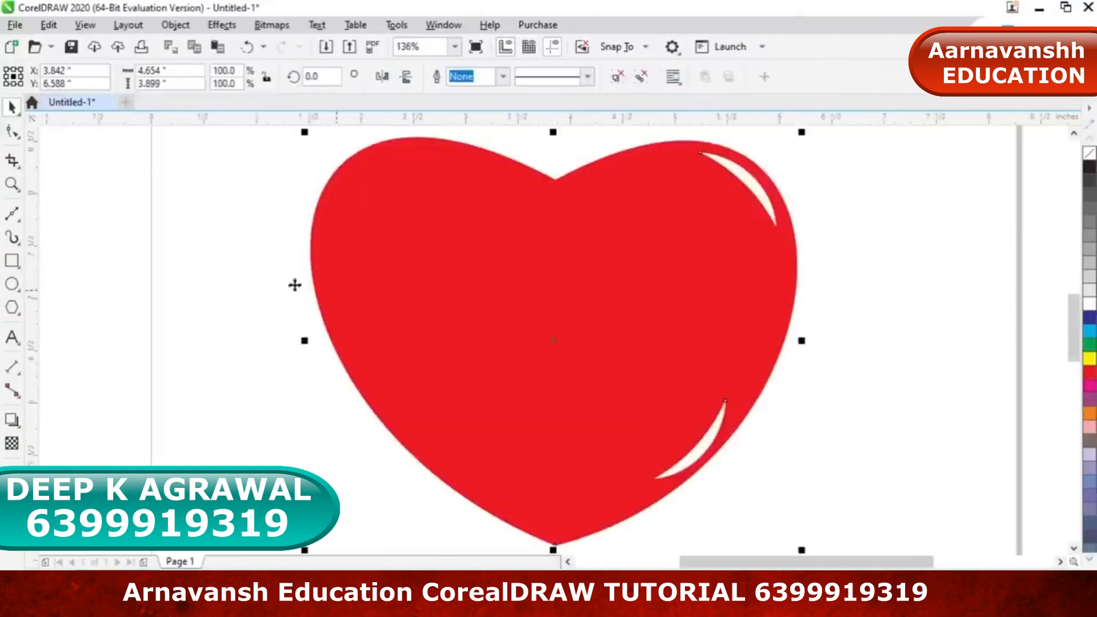
Draw two overlapping rectangles beside the heart's left side and weld them into one outline about 1.73 by 2.02 in
click(12, 260)
drag(83, 185, 200, 312)
drag(124, 245, 264, 395)
click(12, 107)
drag(75, 175, 281, 466)
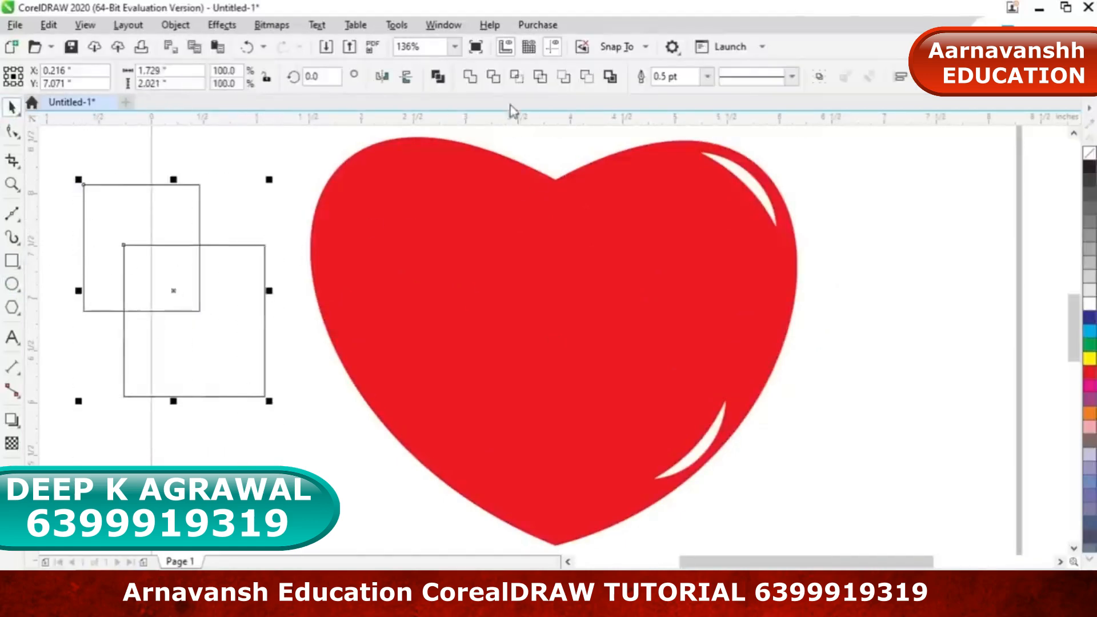
click(474, 77)
key(Escape)
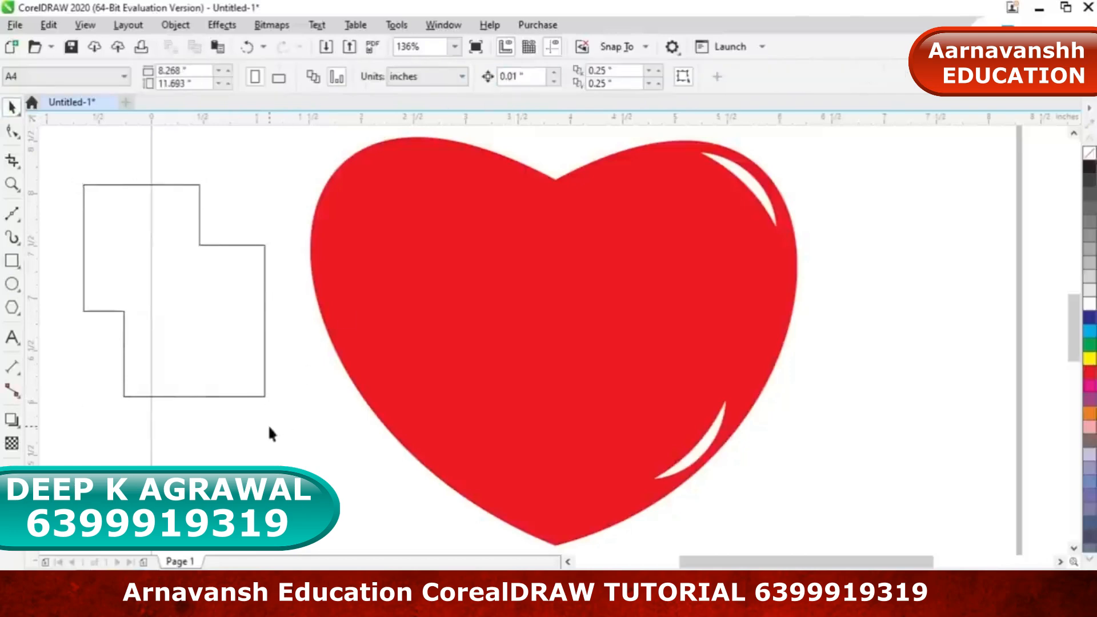
Draw two separate wavy freehand curves facing each other below the heart, the right one about 0.78 by 2.65 in
click(12, 213)
drag(1077, 358, 1078, 422)
click(12, 214)
click(68, 214)
mouse_move(503, 226)
mouse_down()
mouse_move(443, 291)
mouse_move(463, 461)
mouse_move(480, 488)
mouse_up()
mouse_move(718, 224)
mouse_down()
mouse_move(722, 465)
mouse_move(673, 498)
mouse_up()
click(12, 107)
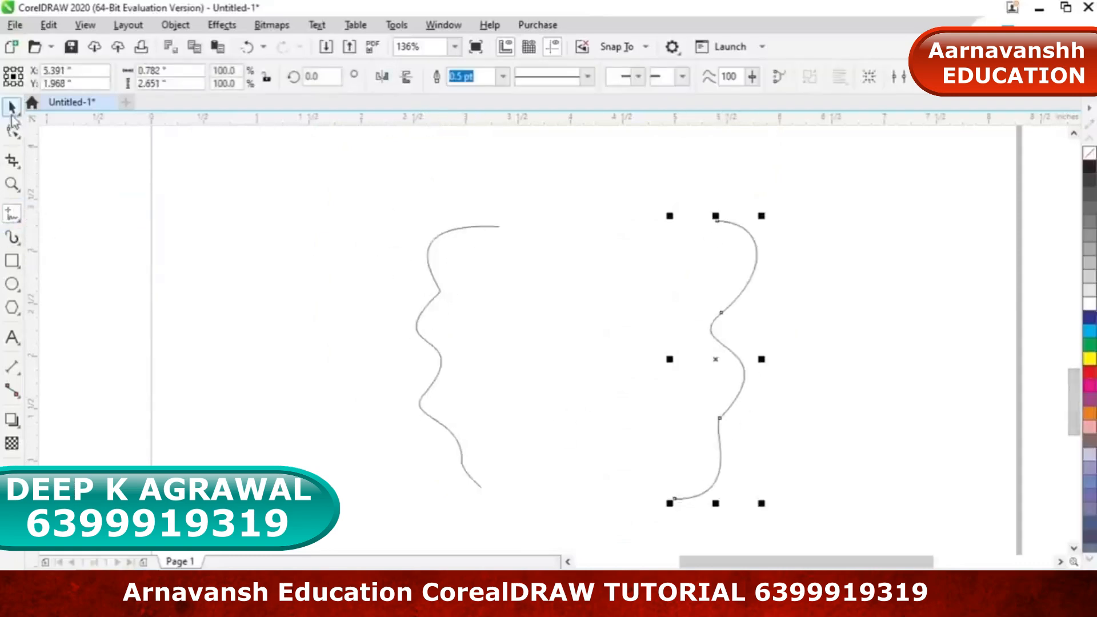
Weld the two wavy curves into one object and join their upper end nodes
drag(341, 186, 834, 527)
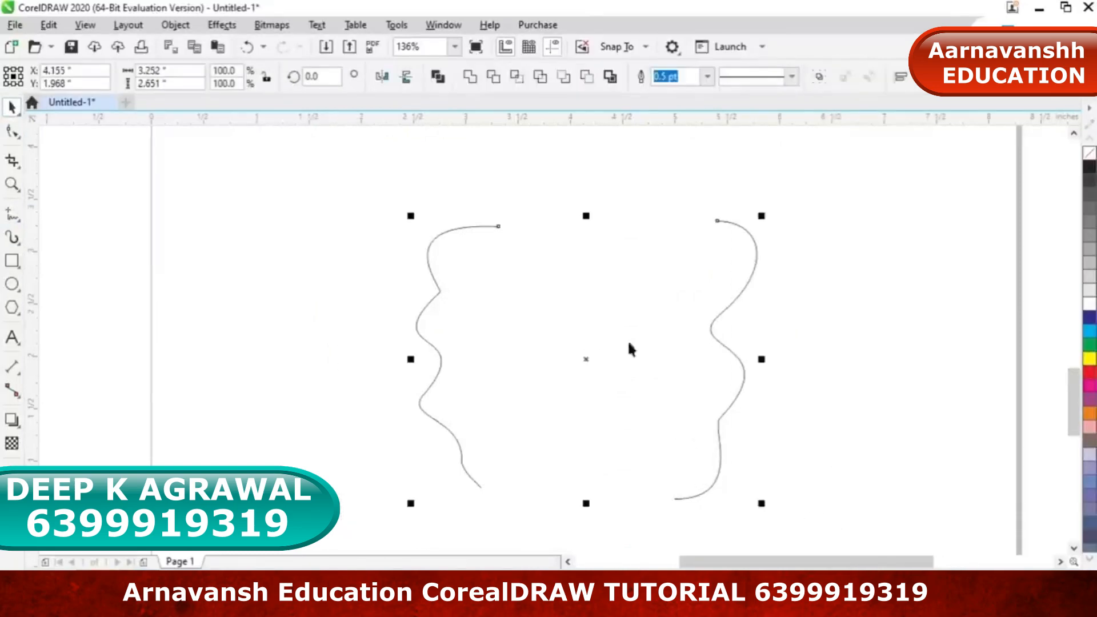
click(477, 84)
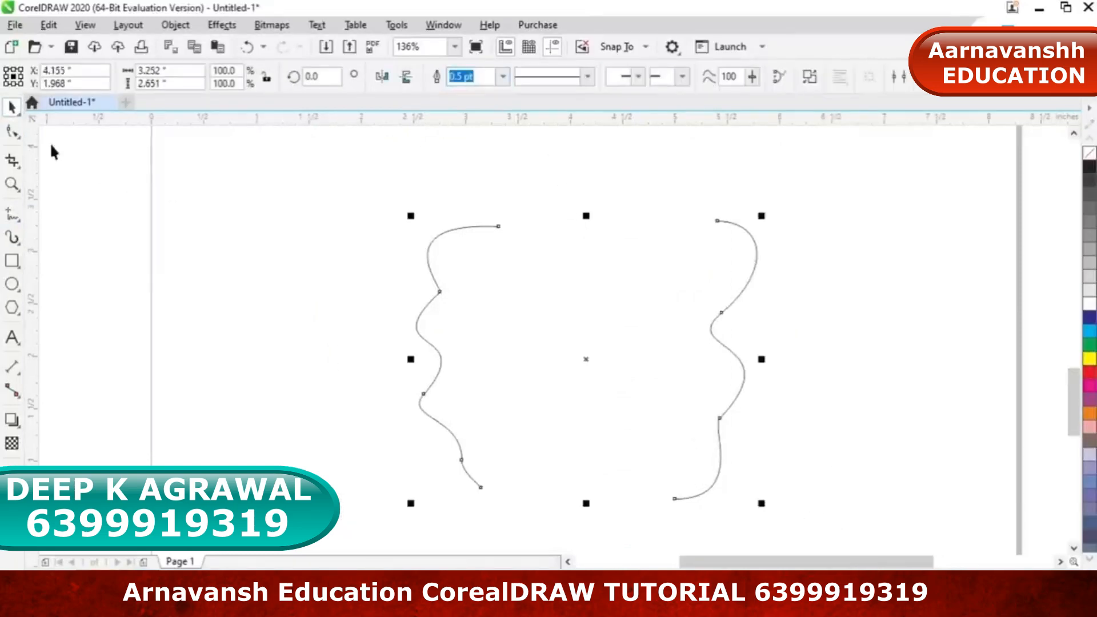
click(12, 131)
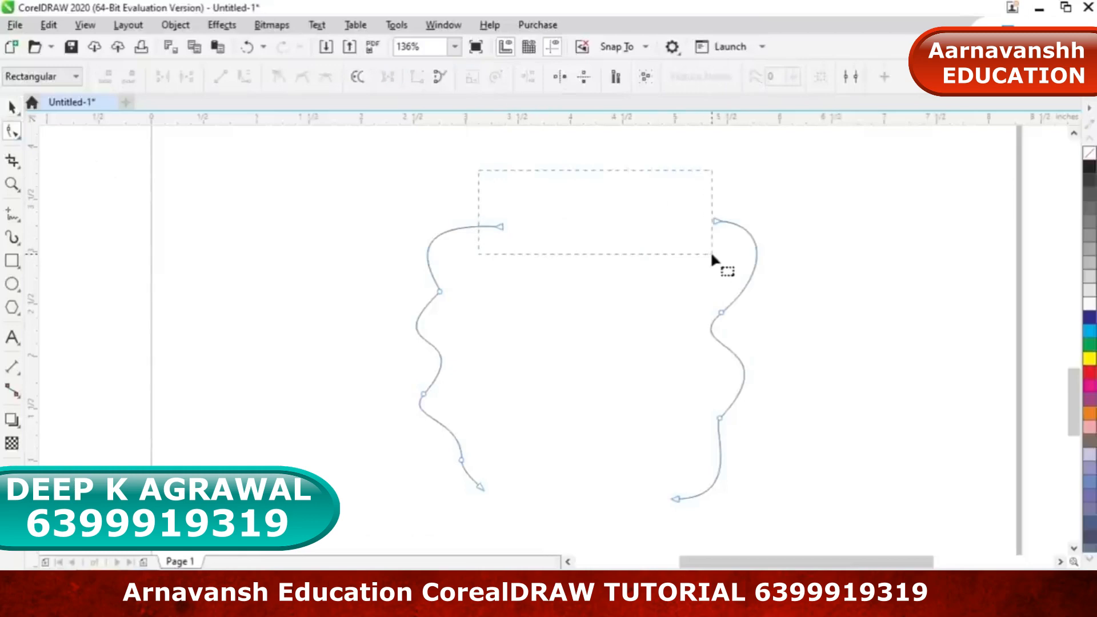
drag(733, 258, 733, 258)
click(162, 76)
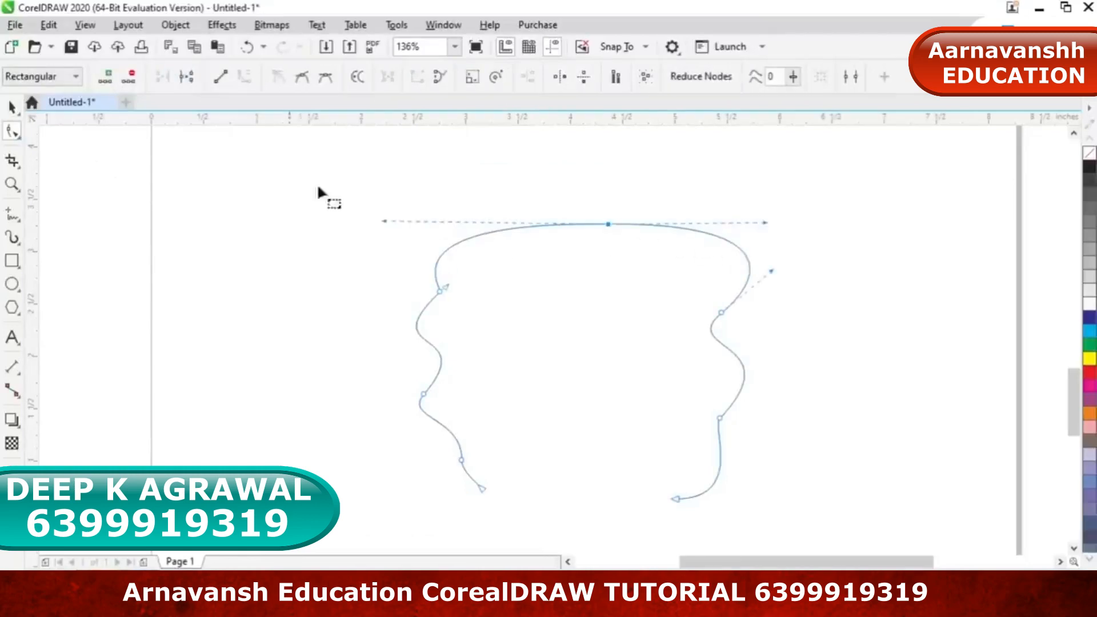
Join the two lower end nodes of the wavy curve to close the outline
drag(1074, 416, 1074, 449)
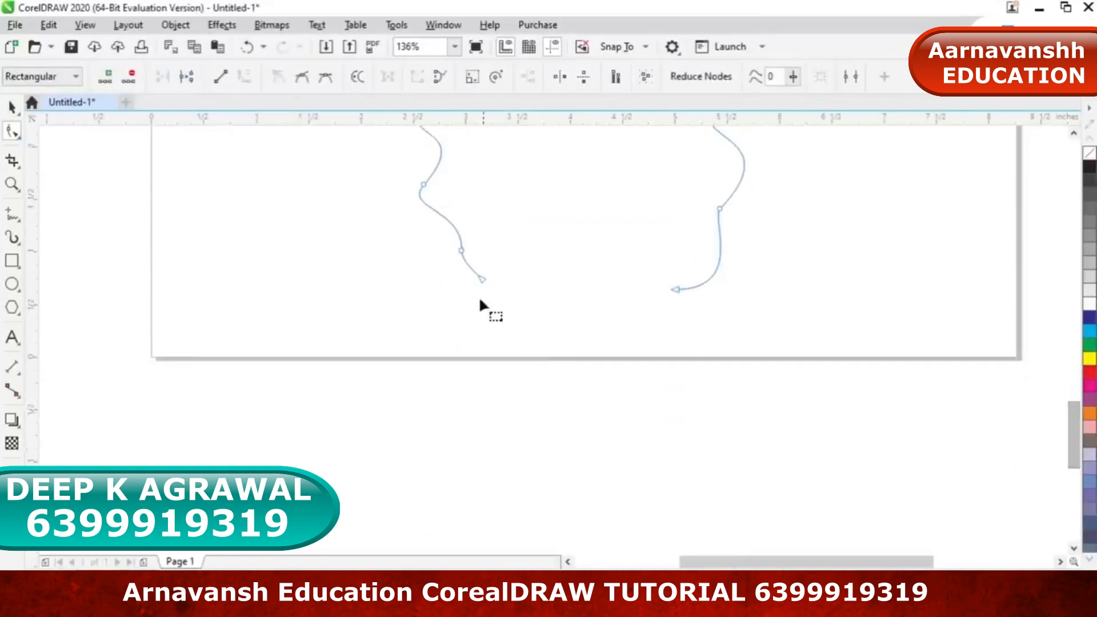
drag(583, 326, 703, 333)
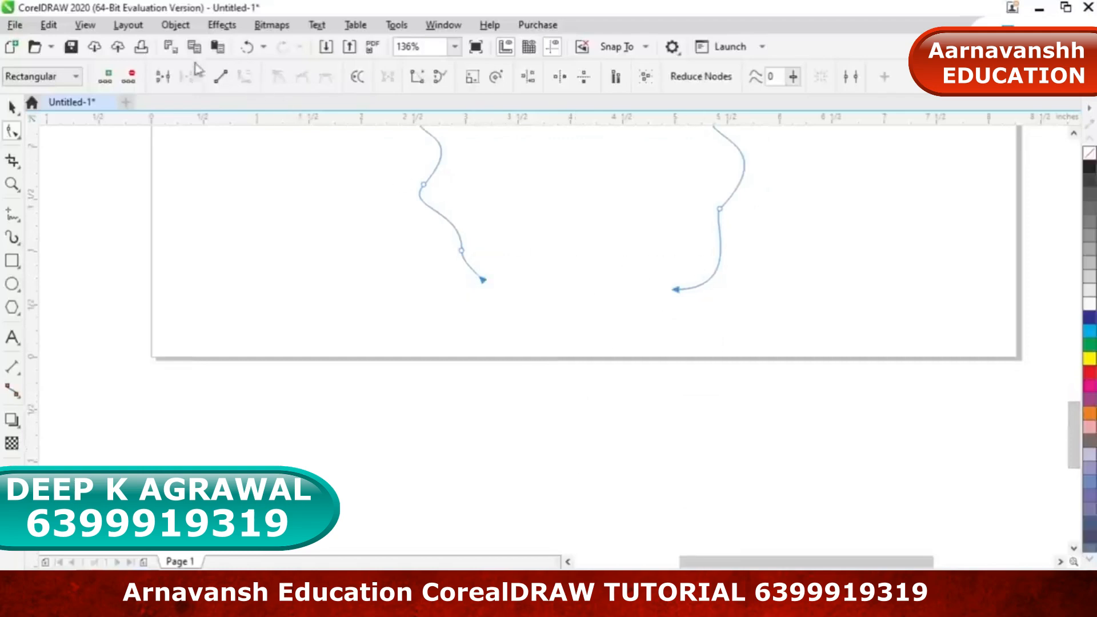
click(162, 76)
click(12, 108)
Fill the closed wavy shape with purple
scroll(89, 159, down, 2)
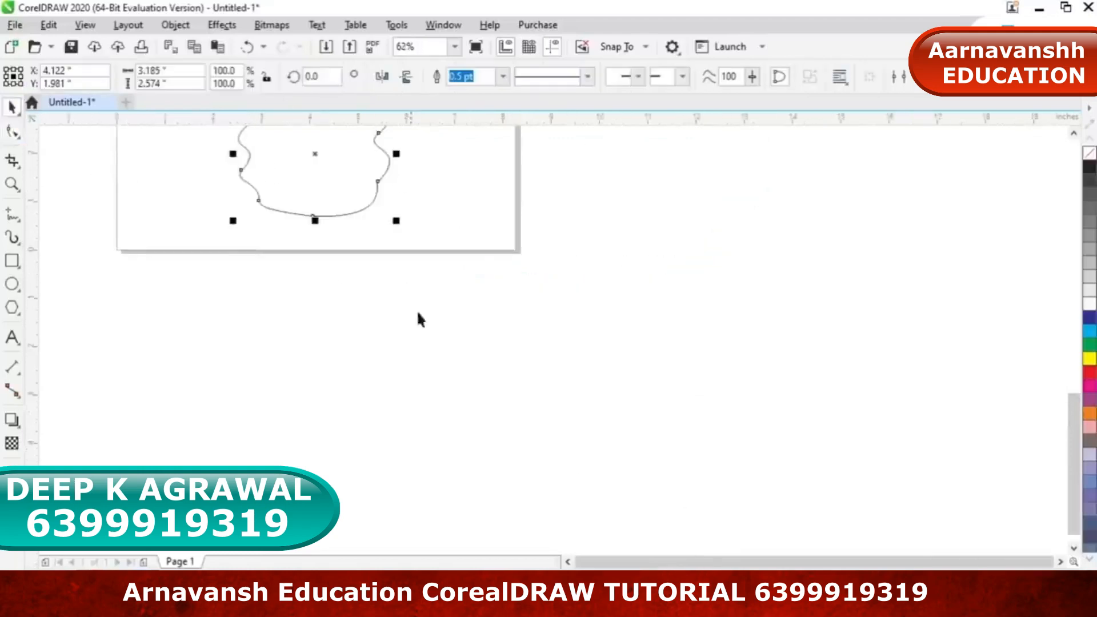
key(F4)
click(1090, 413)
click(1089, 398)
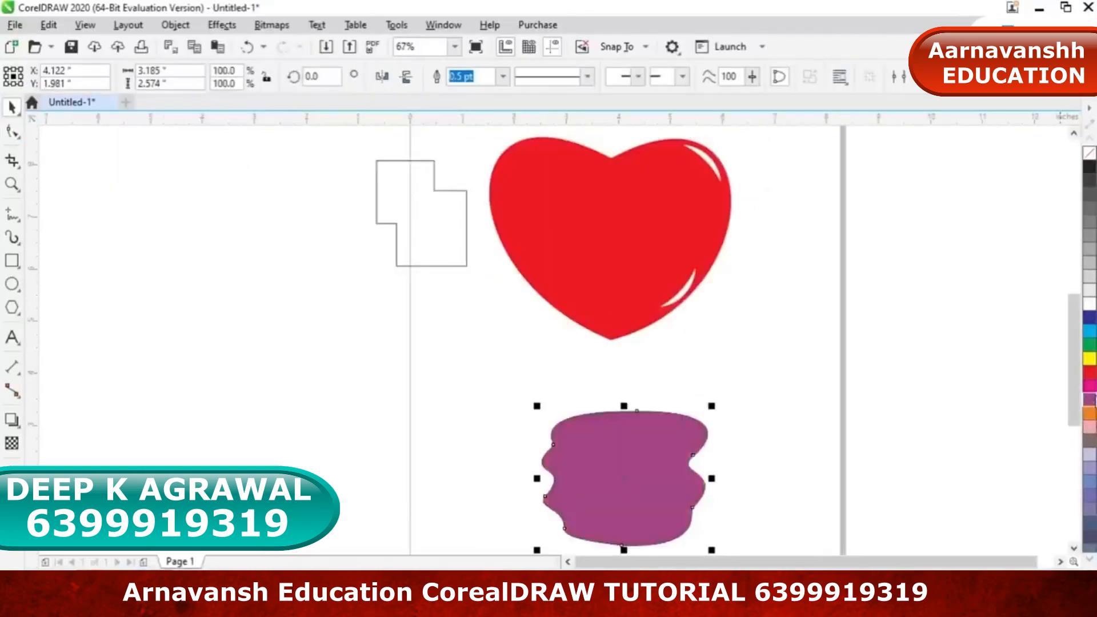
Move the purple shape up and to the left so it sits just beneath the heart
click(13, 215)
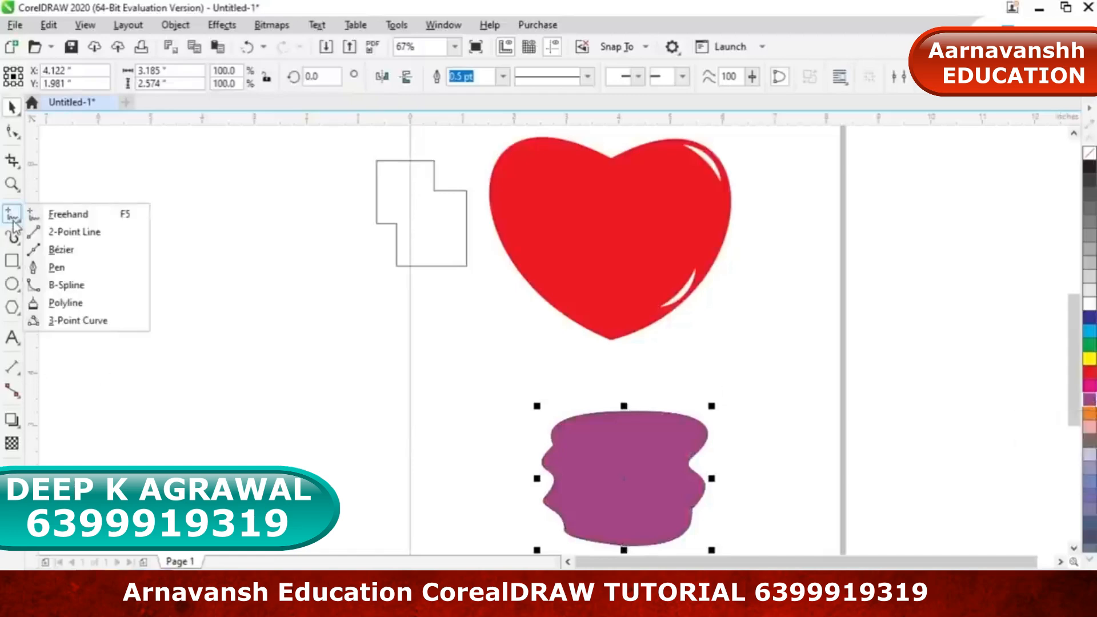
click(76, 233)
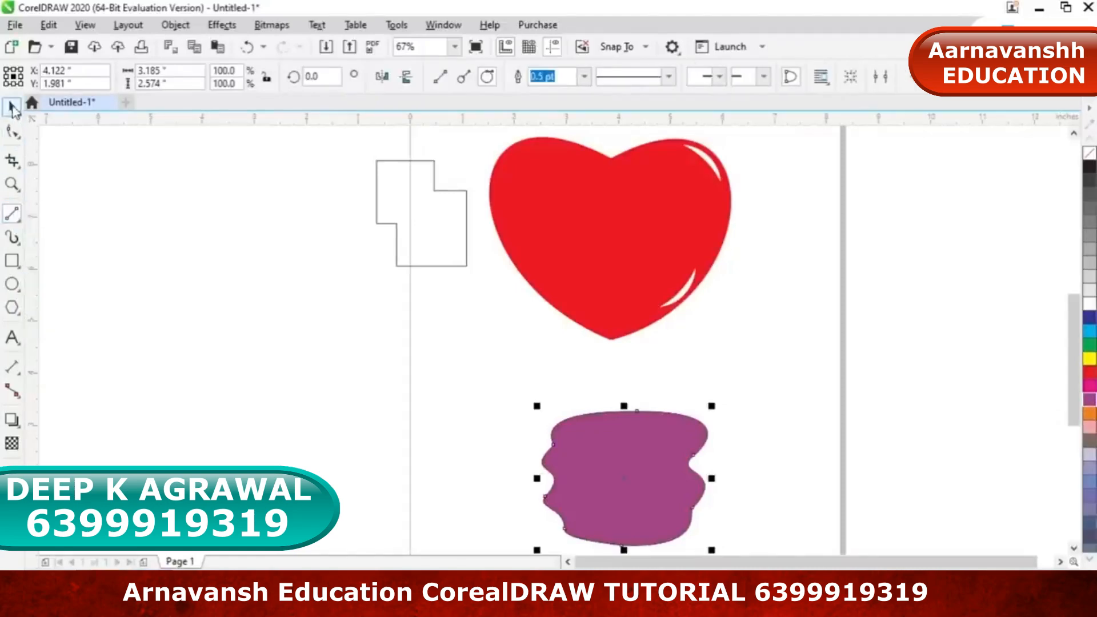
click(600, 257)
click(639, 407)
click(634, 475)
drag(634, 475, 592, 434)
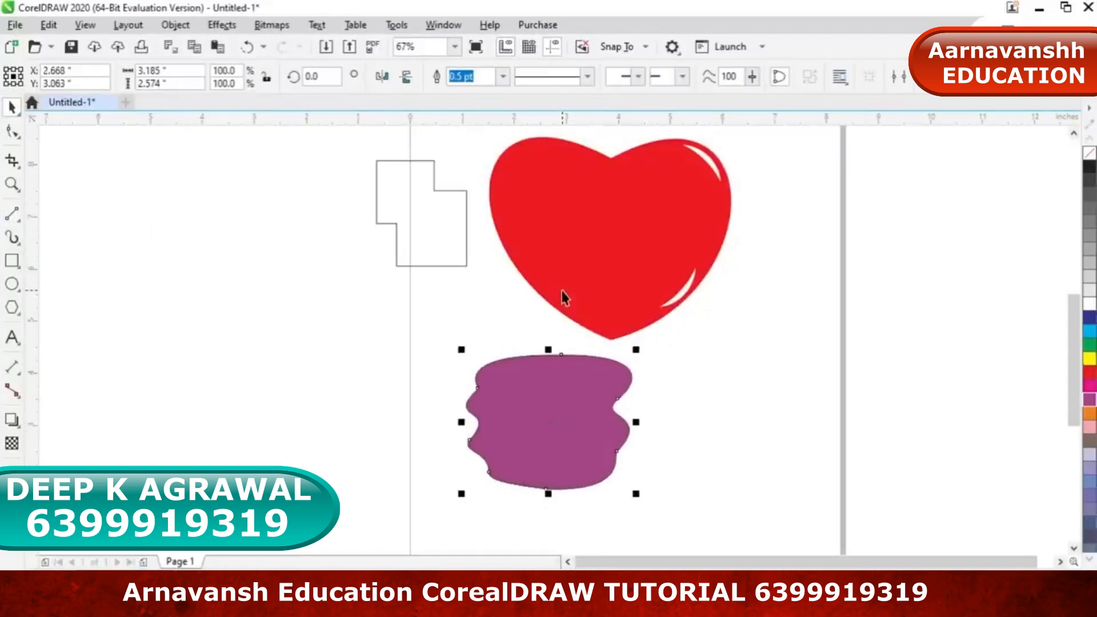
click(439, 265)
click(543, 250)
click(428, 266)
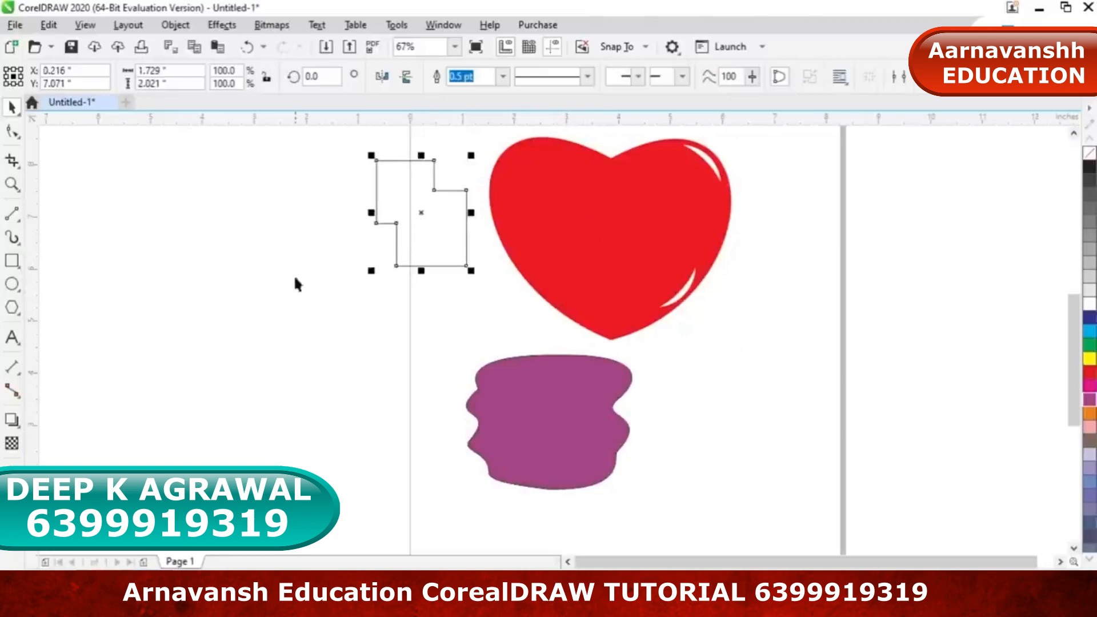
click(12, 216)
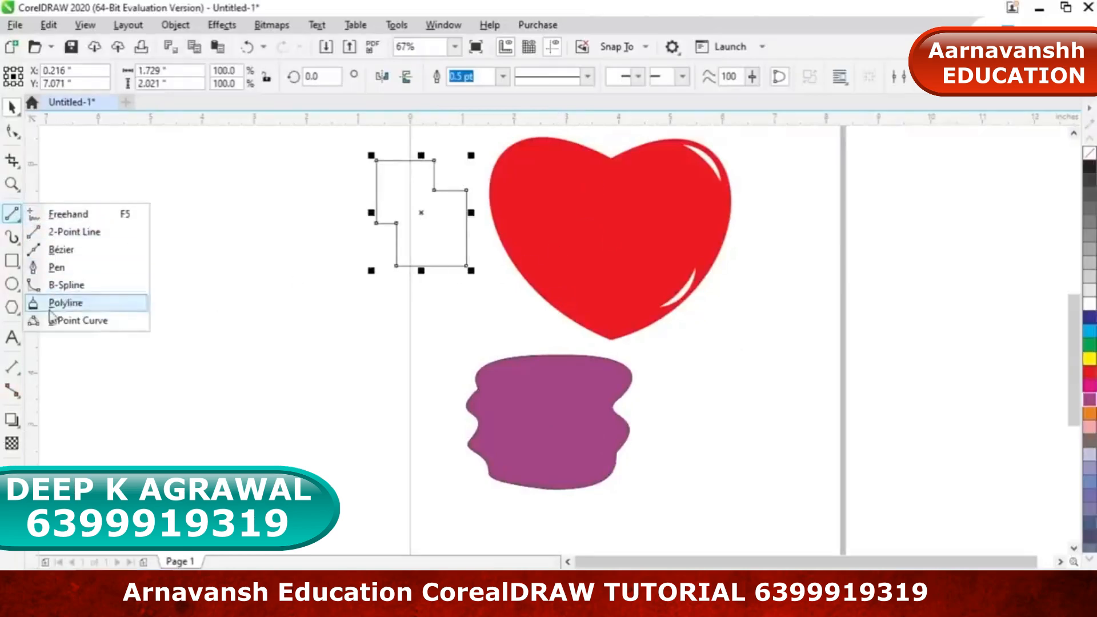
click(74, 231)
click(317, 248)
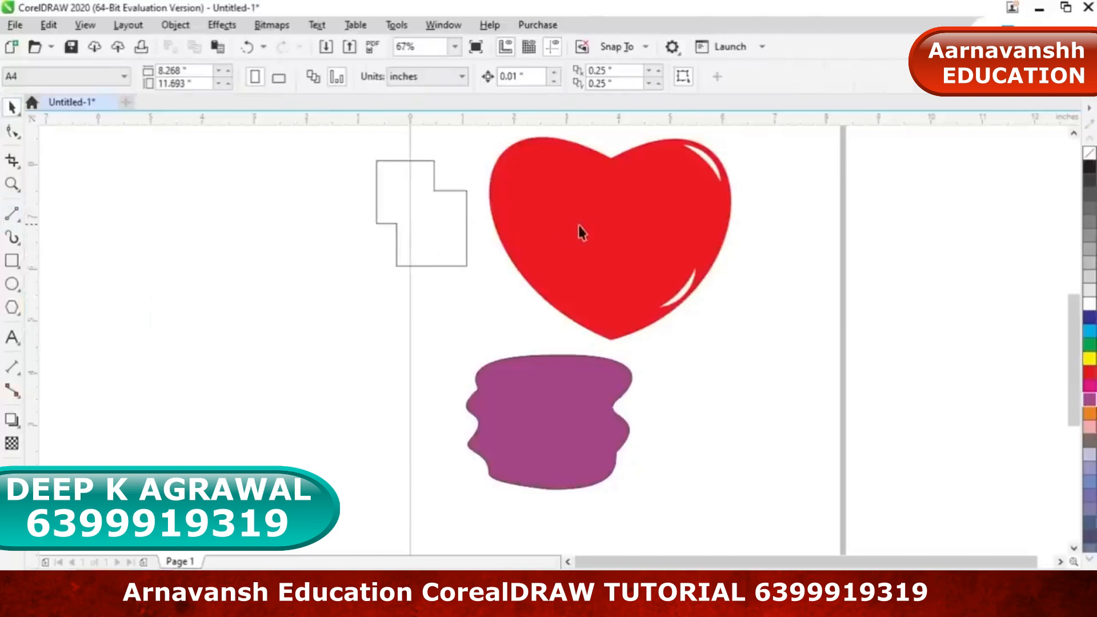
Ungroup the heart and its white crescents into separate objects
click(680, 294)
click(683, 295)
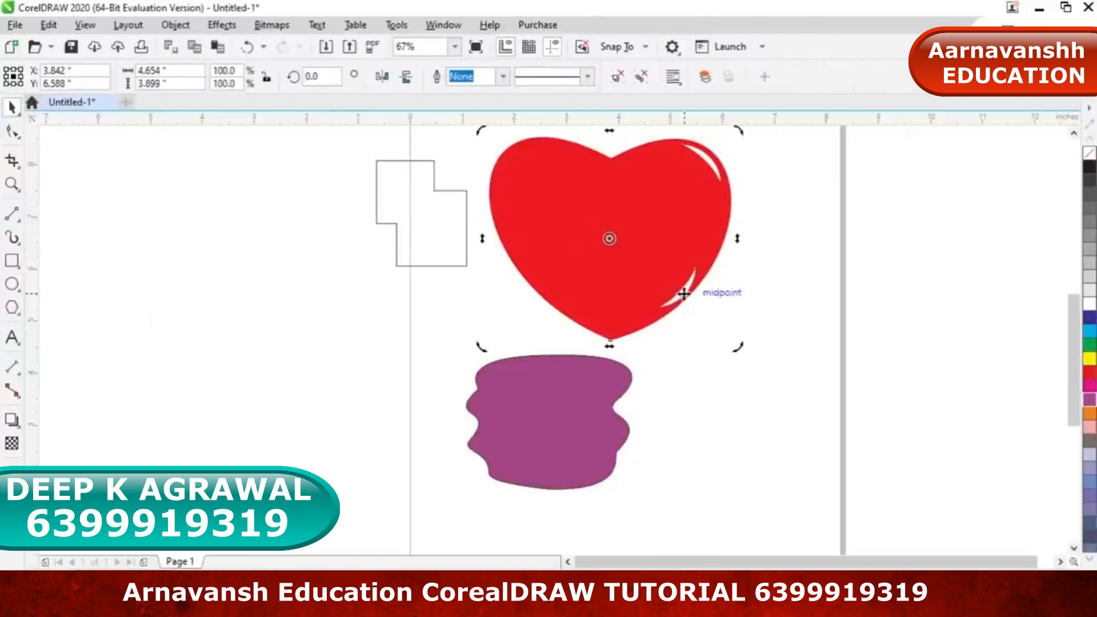
click(641, 77)
click(744, 260)
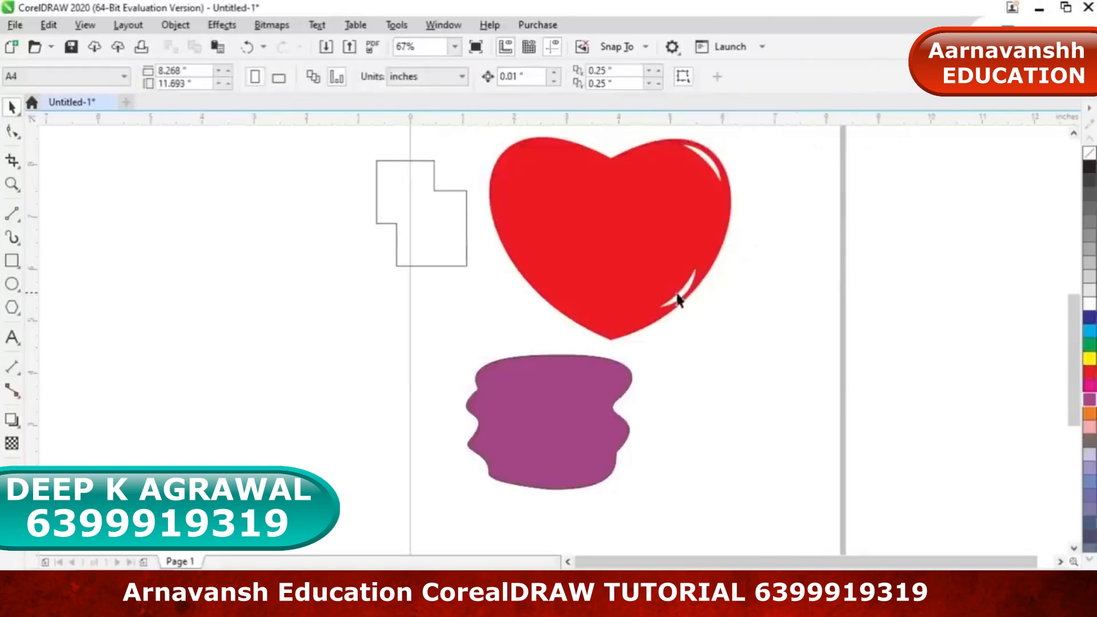
Copy the lower crescent up to the heart's right side and rotate the copy to about 117.2 degrees
click(683, 295)
drag(706, 250, 718, 239)
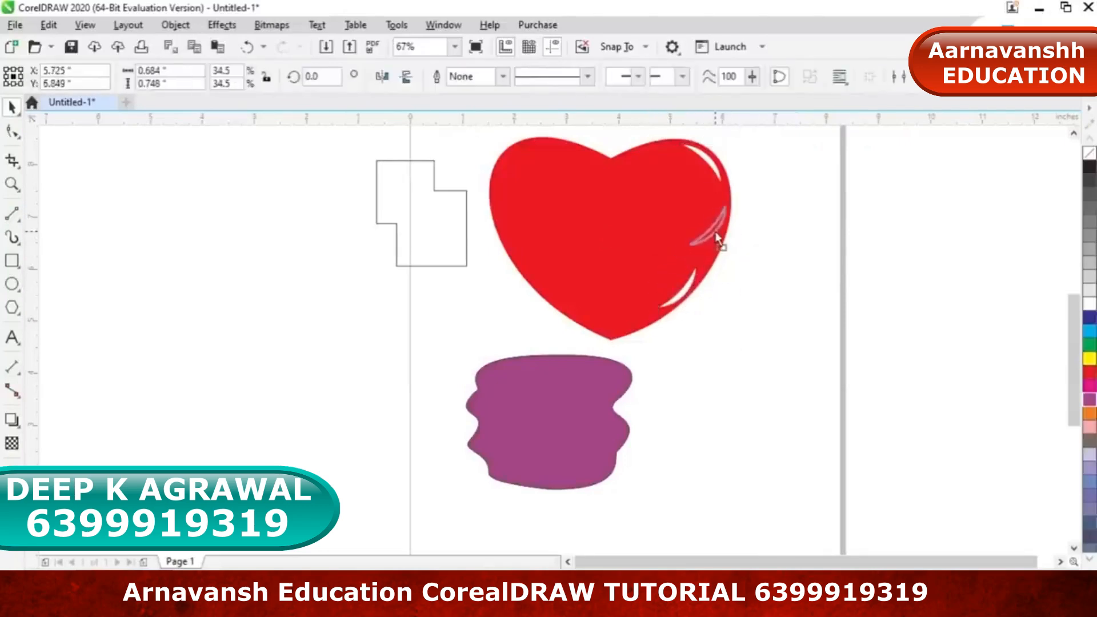
click(718, 239)
click(711, 228)
drag(685, 252, 728, 237)
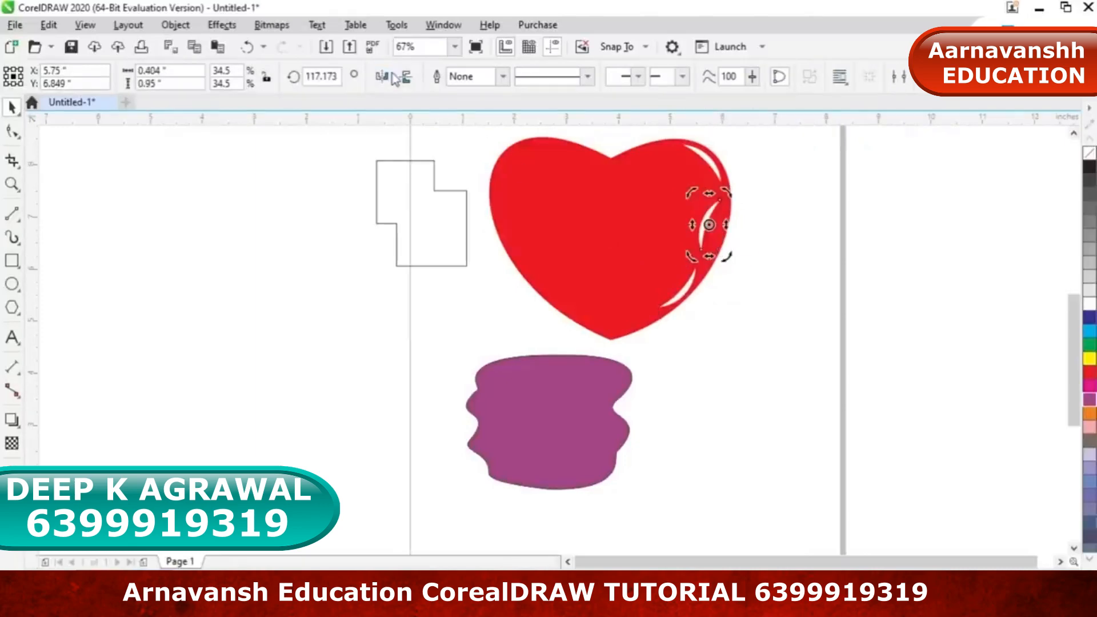
Move the rotated crescent copy to the edge of the heart's upper left lobe
mouse_move(725, 194)
mouse_down()
mouse_move(526, 172)
mouse_move(583, 160)
mouse_up()
key(ctrl+z)
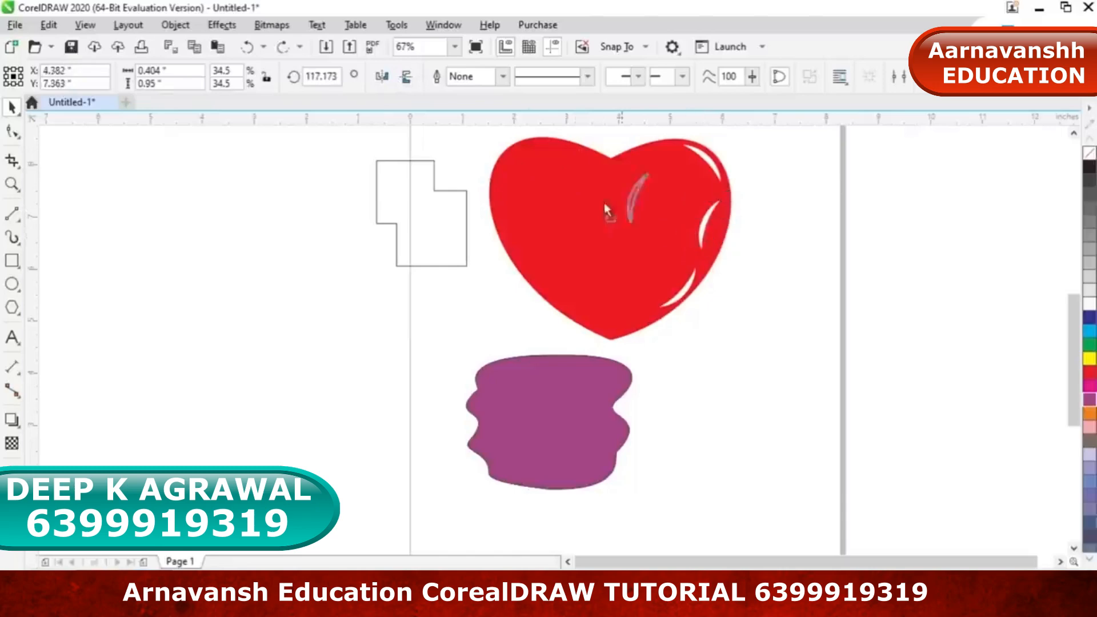
drag(497, 196, 496, 191)
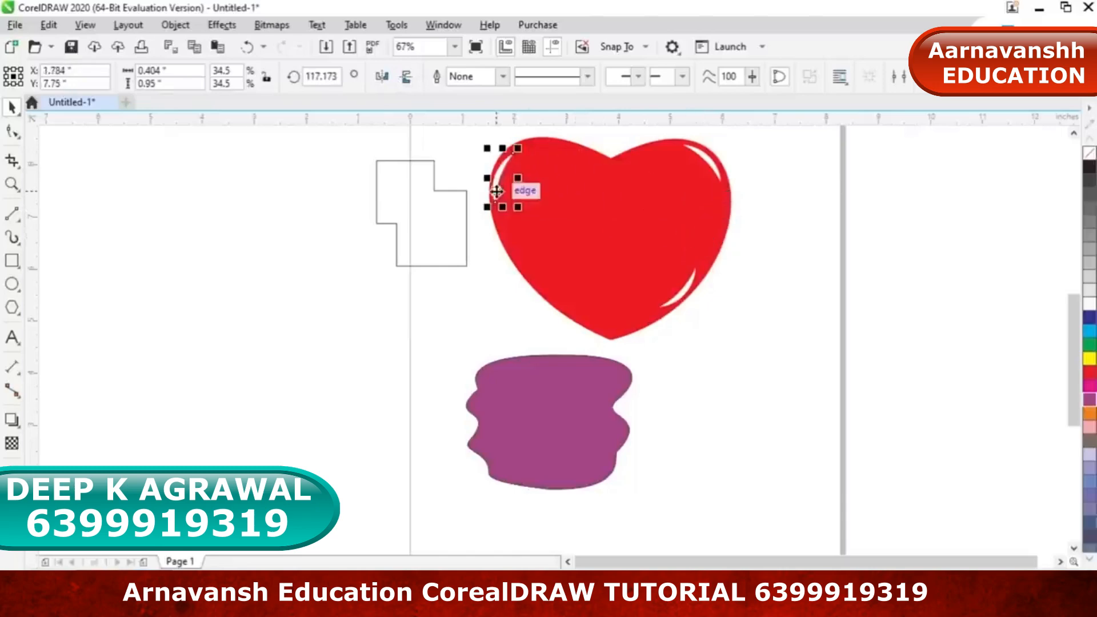
click(461, 347)
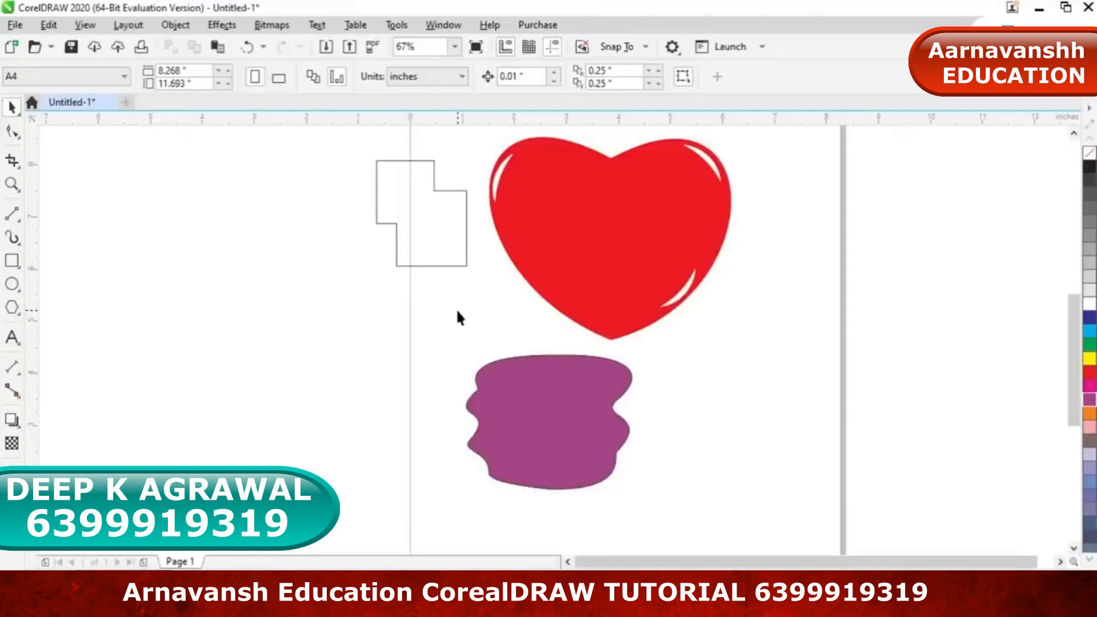
Import the dancing couple clip art image from the Desktop and place it beside the heart at about 3.74 by 4.99 in
key(ctrl+i)
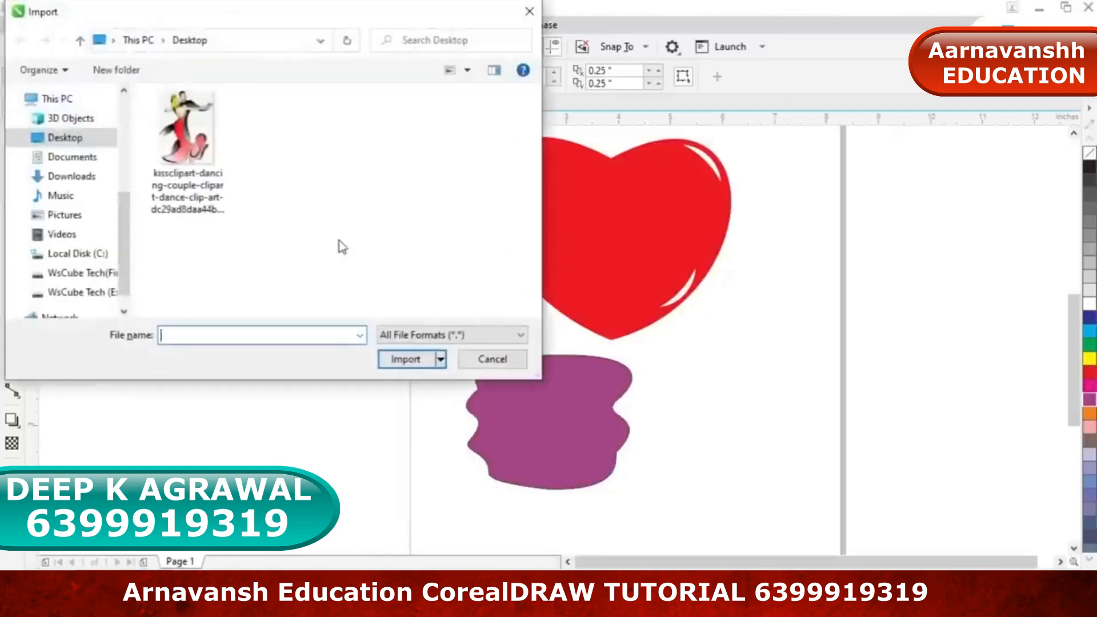
double_click(225, 177)
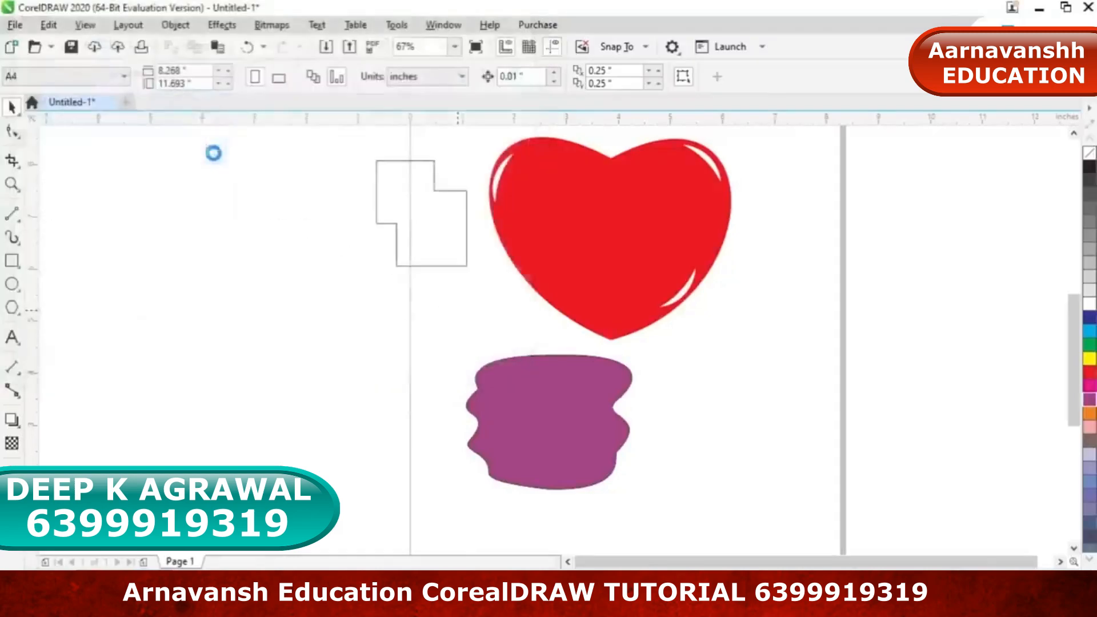
drag(357, 403, 414, 455)
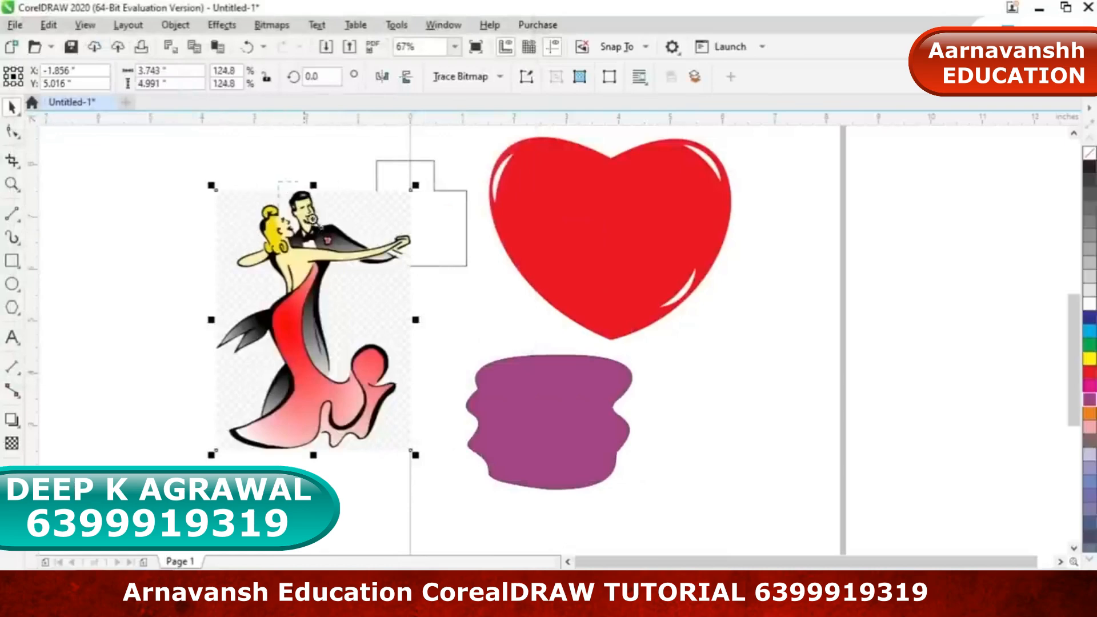
Trace the man's face and neck in the imported image with a closed Bézier outline of straight segments, starting at the hairline
scroll(339, 240, up, 5)
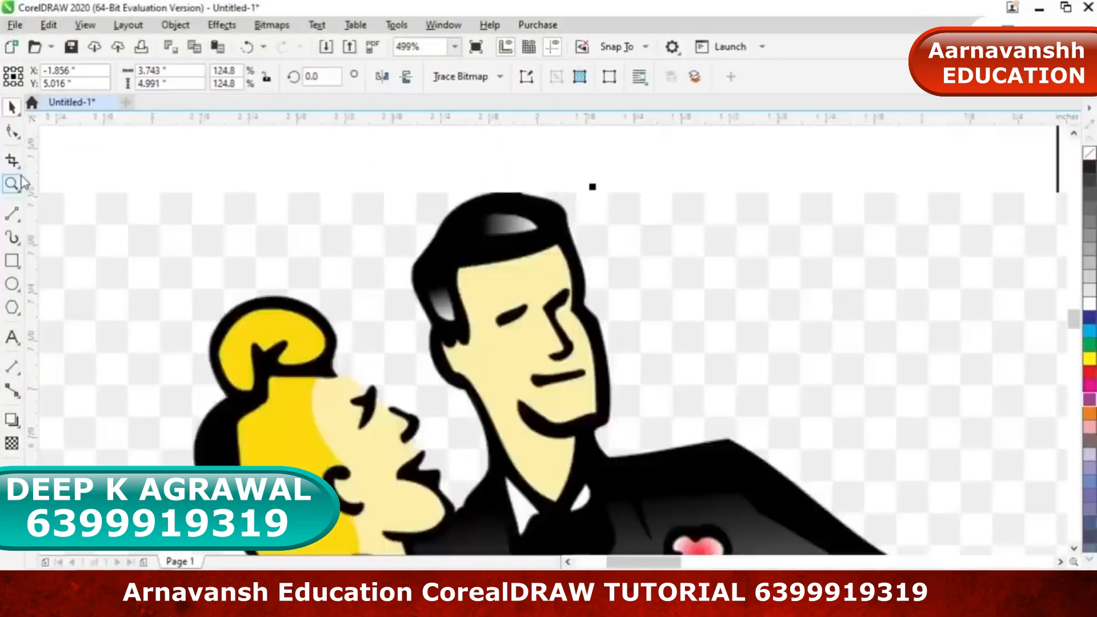
click(16, 216)
click(52, 238)
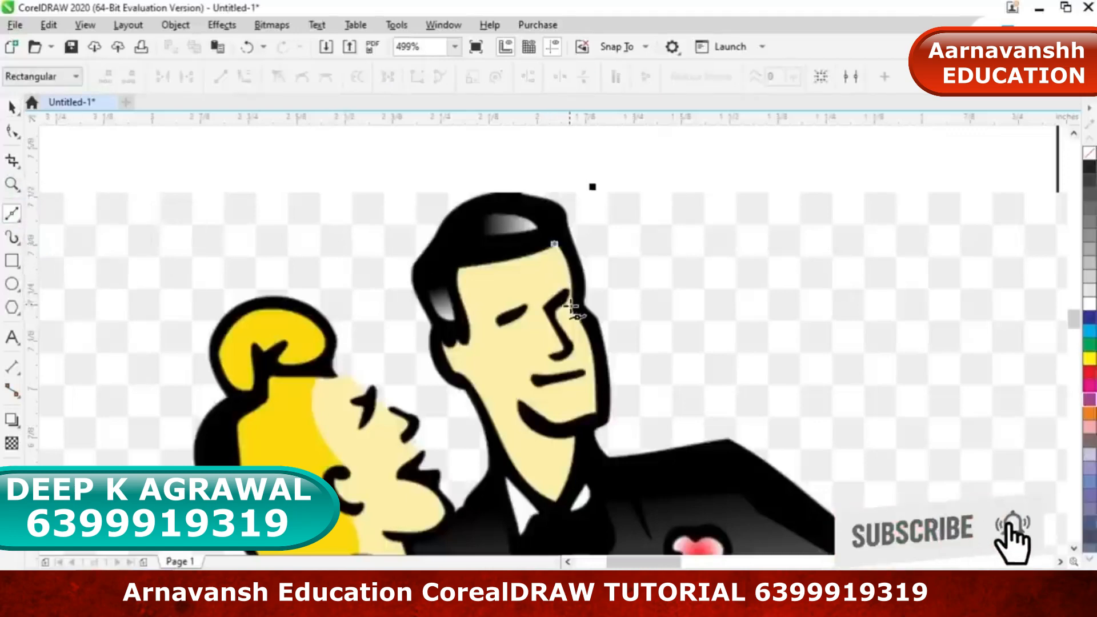
mouse_move(550, 240)
mouse_down()
mouse_move(598, 415)
mouse_move(519, 399)
mouse_up()
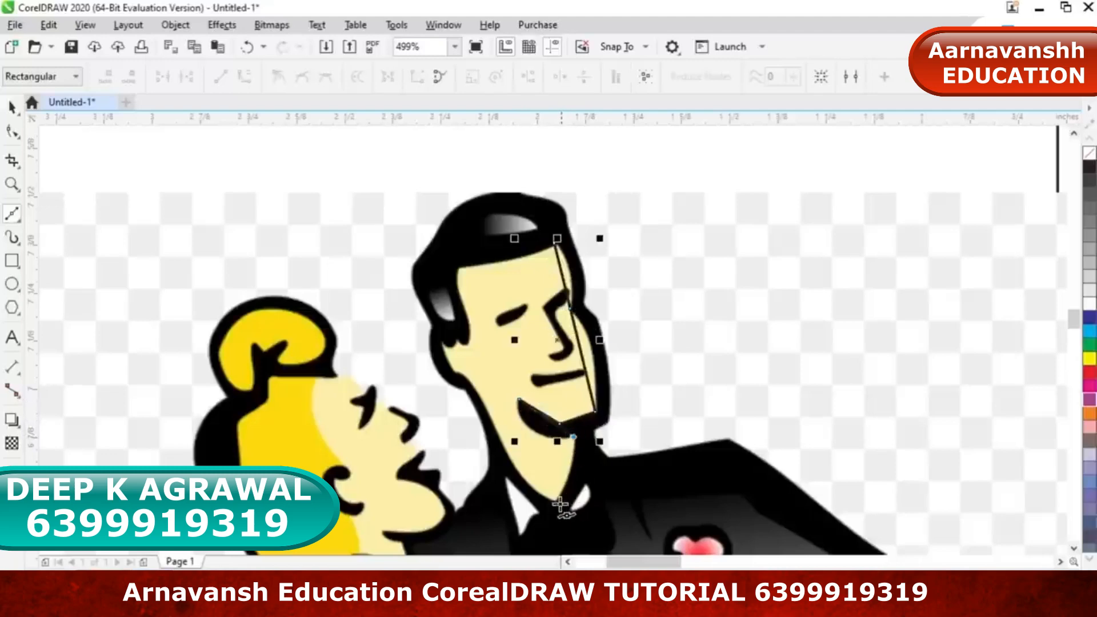
drag(558, 504, 573, 437)
mouse_move(457, 374)
mouse_down()
mouse_move(442, 342)
mouse_move(461, 268)
mouse_move(554, 245)
mouse_up()
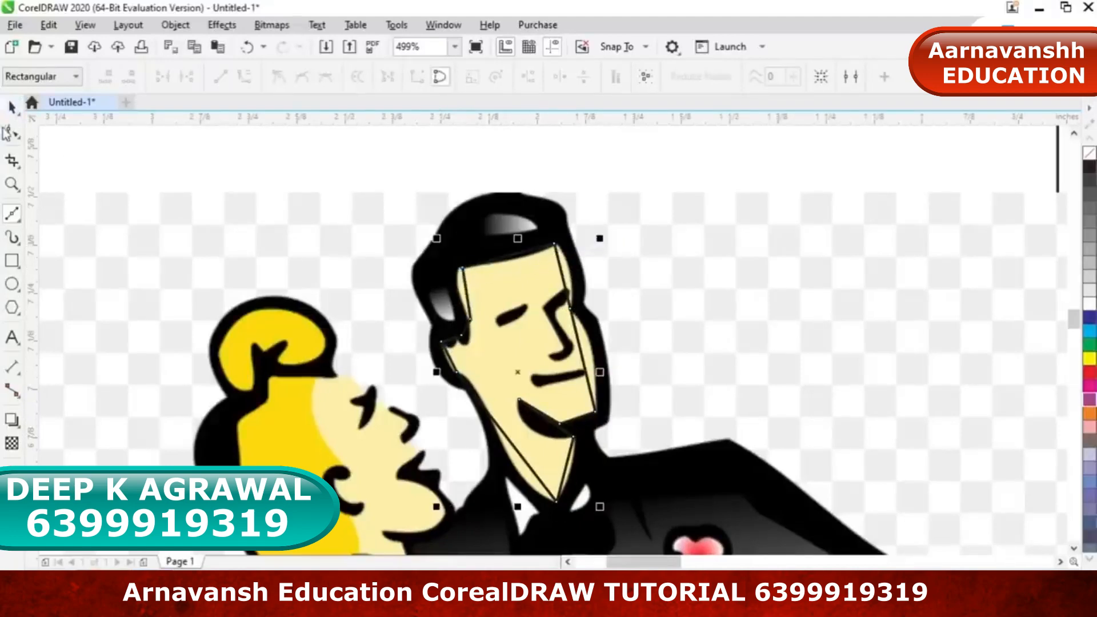